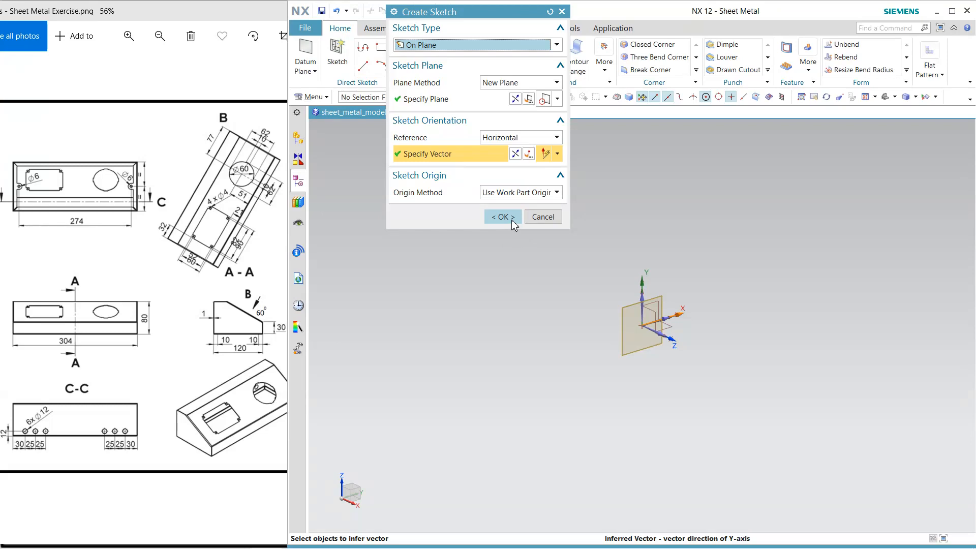
On the YZ plane, sketch connected lines from the origin: about 26 mm horizontal, 63 mm sloping down at 320°, and 19 mm vertically down
click(511, 219)
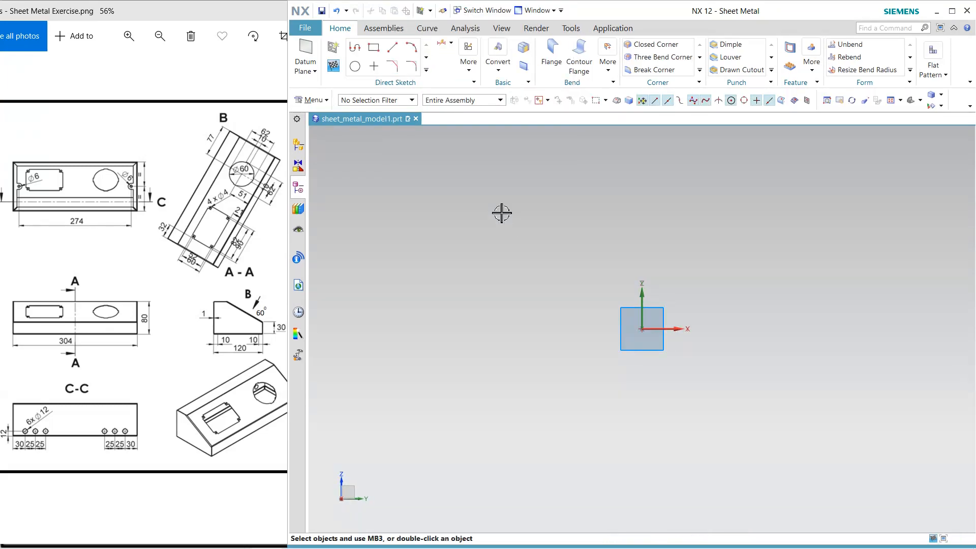
click(354, 47)
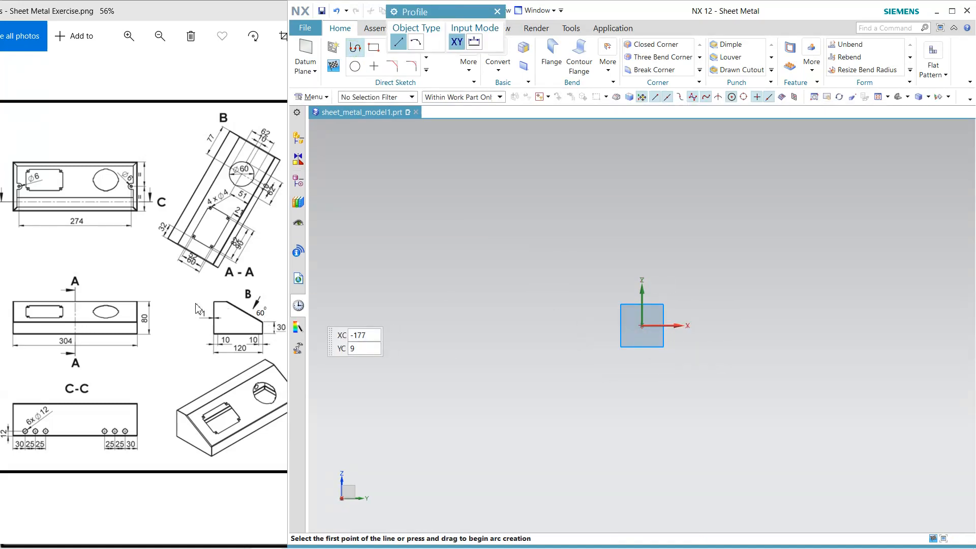
click(642, 325)
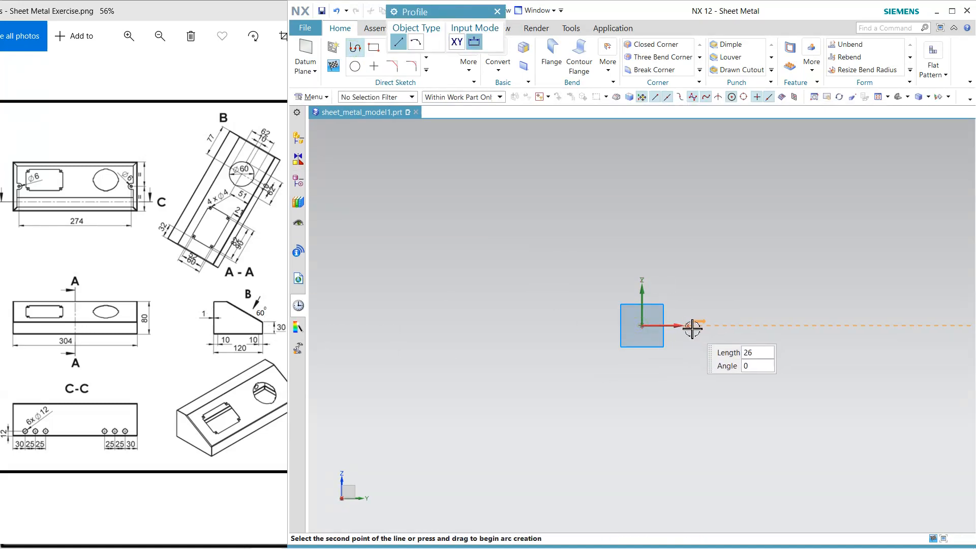
click(691, 326)
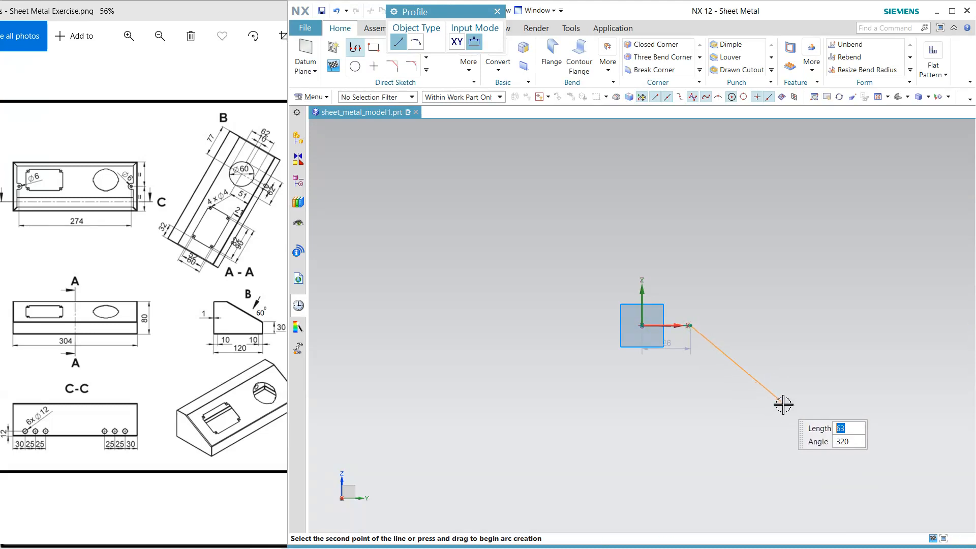
click(782, 403)
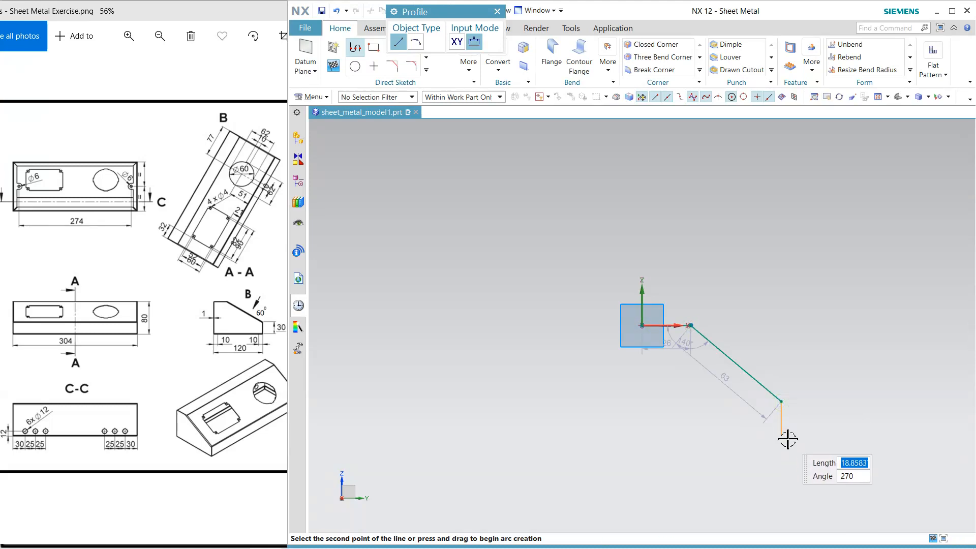
click(788, 439)
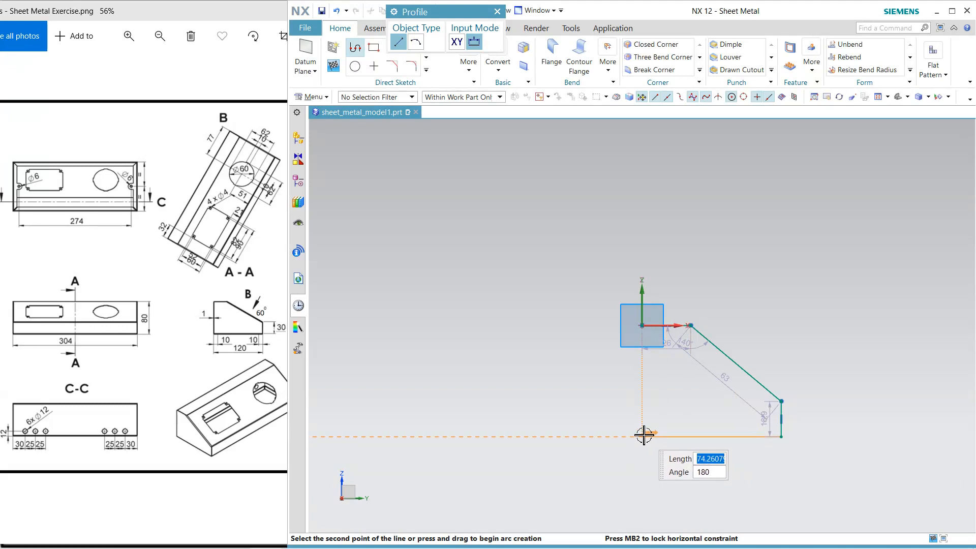
key(Escape)
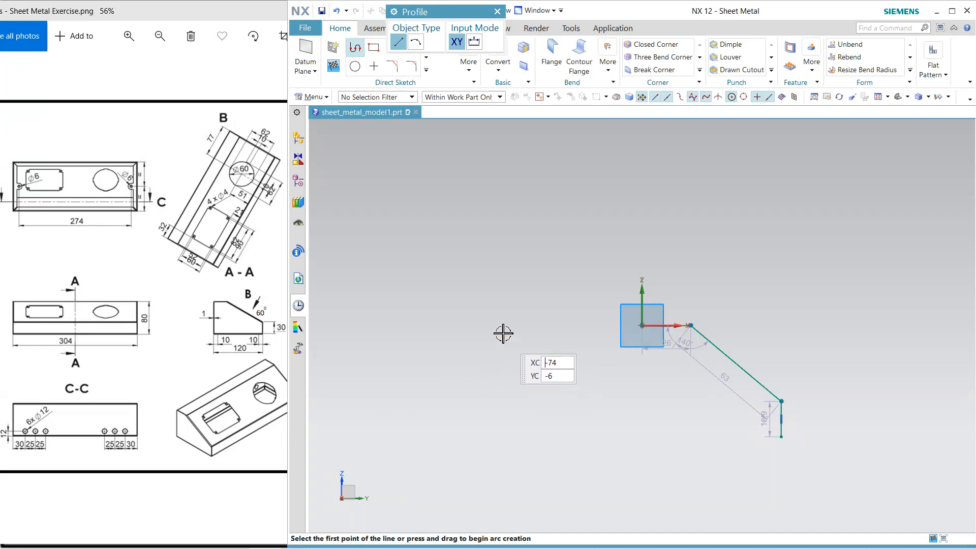
key(ctrl+q)
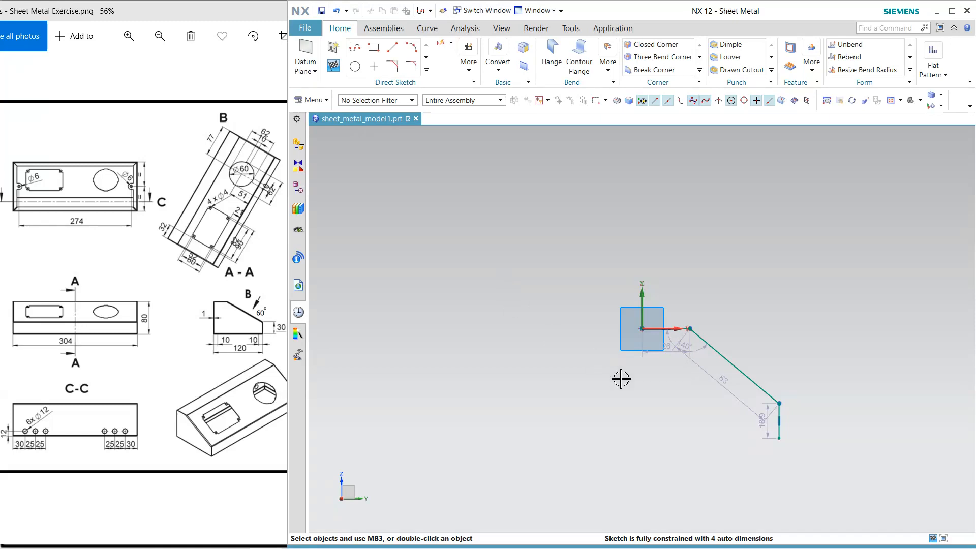
Dimension the profile's overall horizontal width from the vertical axis to the lower end of the vertical line as 120 mm
scroll(774, 458, down, 3)
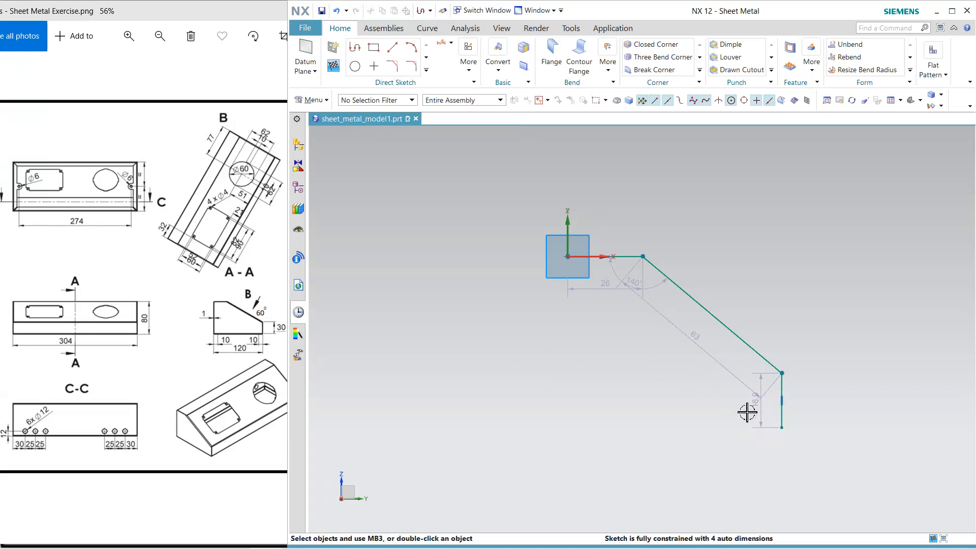
click(441, 43)
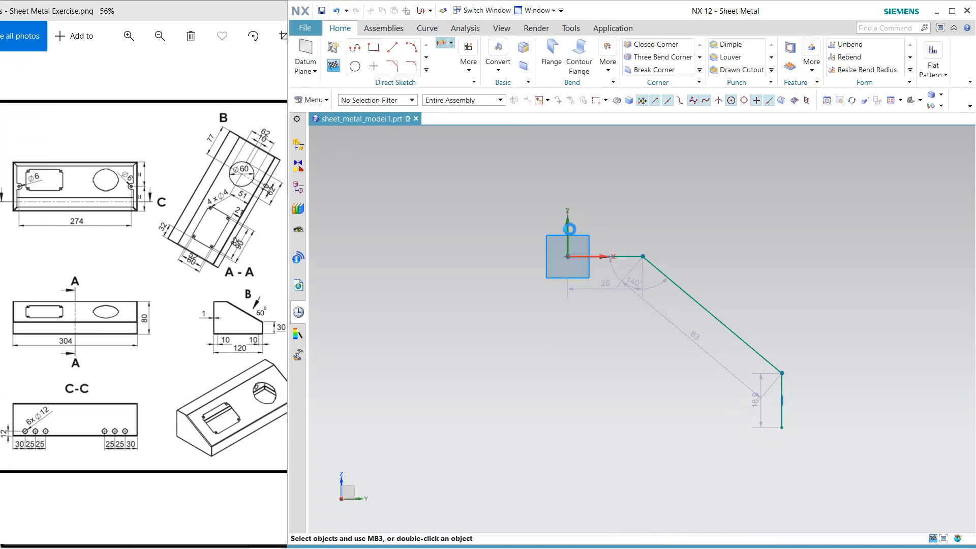
click(570, 243)
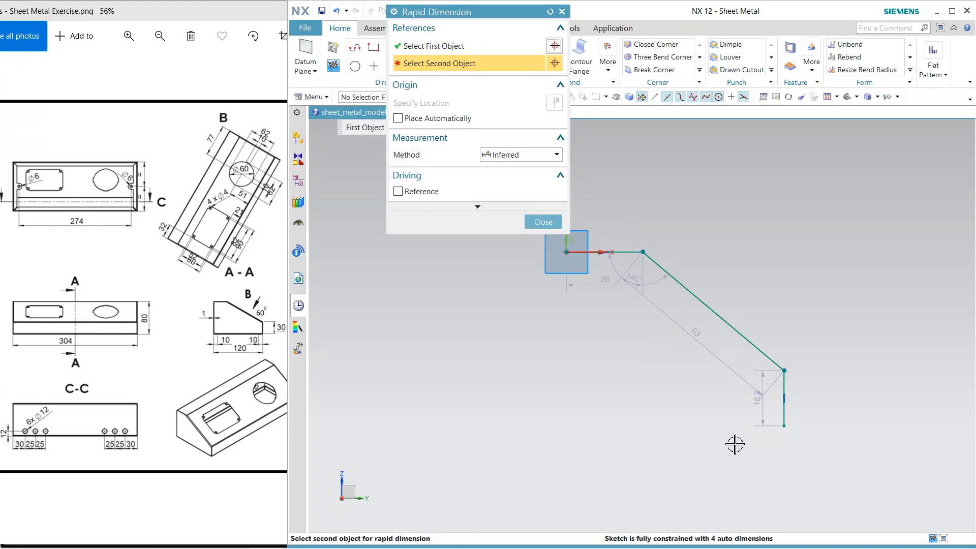
click(786, 427)
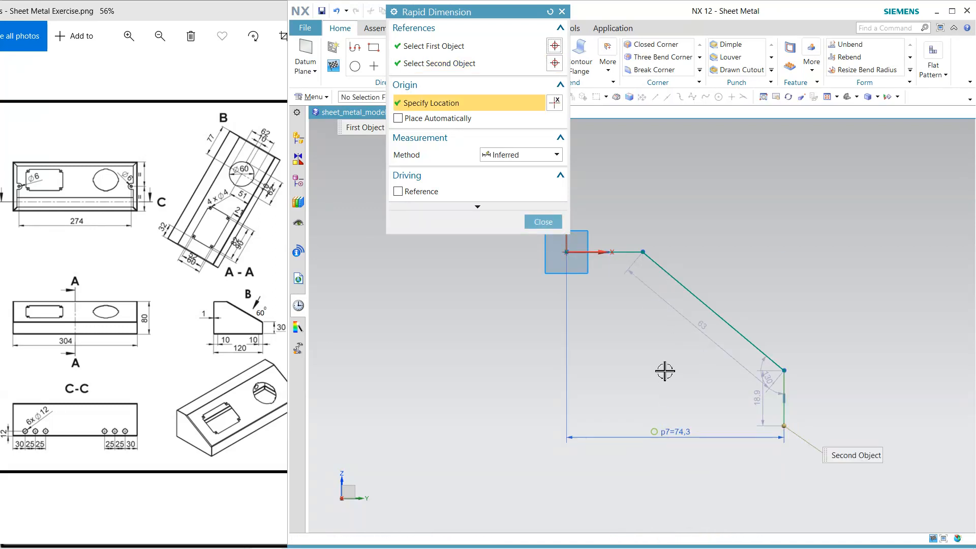
click(665, 373)
text(120)
key(Return)
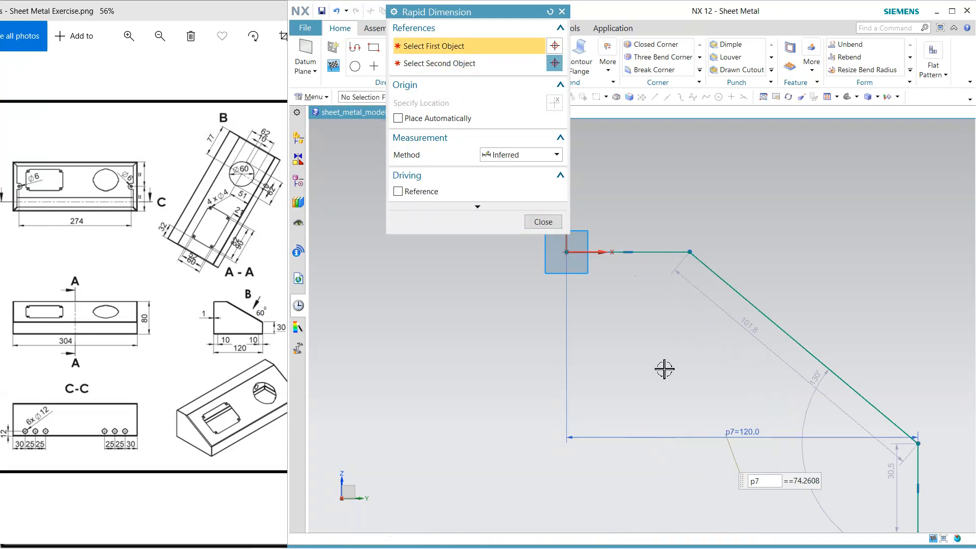
Set the length of the profile's vertical line to 30 mm
scroll(646, 351, down, 2)
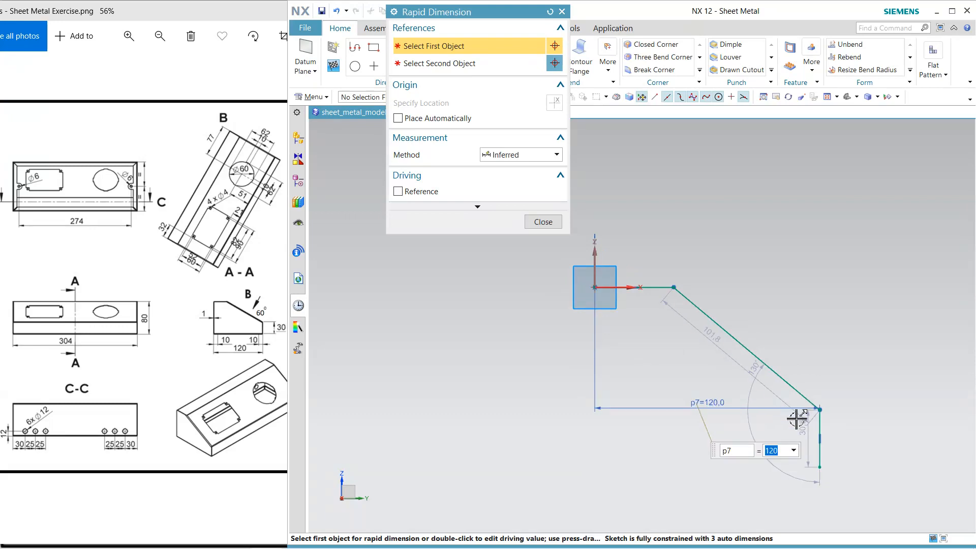
double_click(805, 435)
text(3)
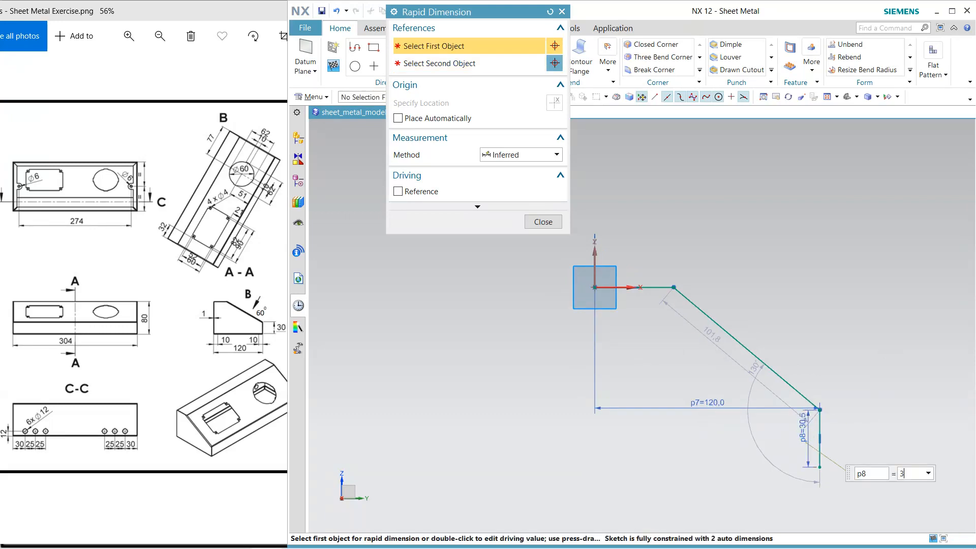
text(0)
key(Return)
Dimension the angle between the sloped line and the vertical line as 60°
click(794, 386)
click(821, 421)
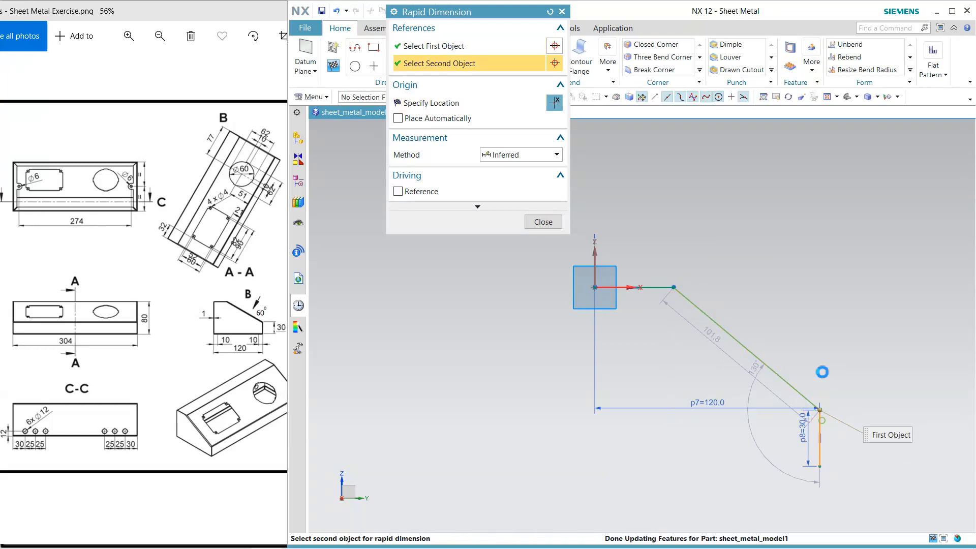
click(798, 297)
text(60)
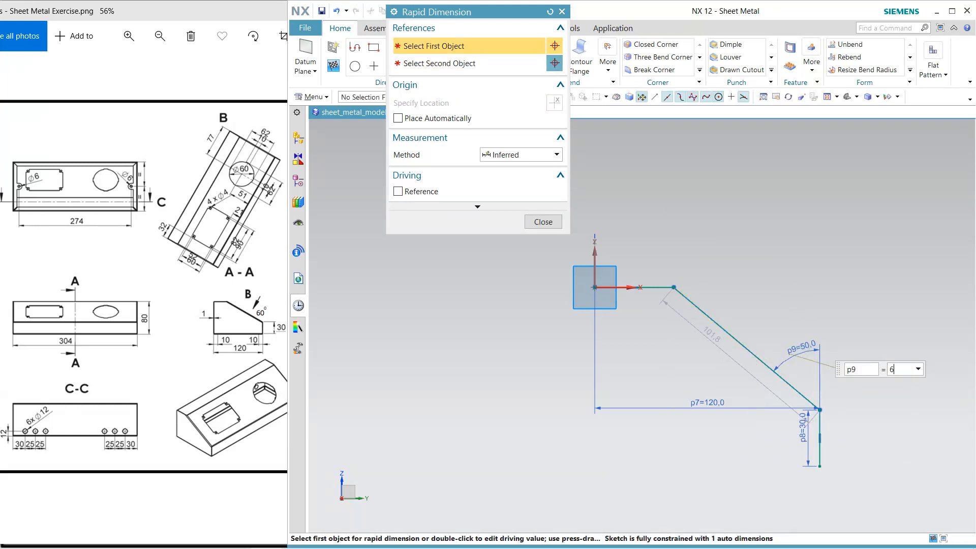
key(Return)
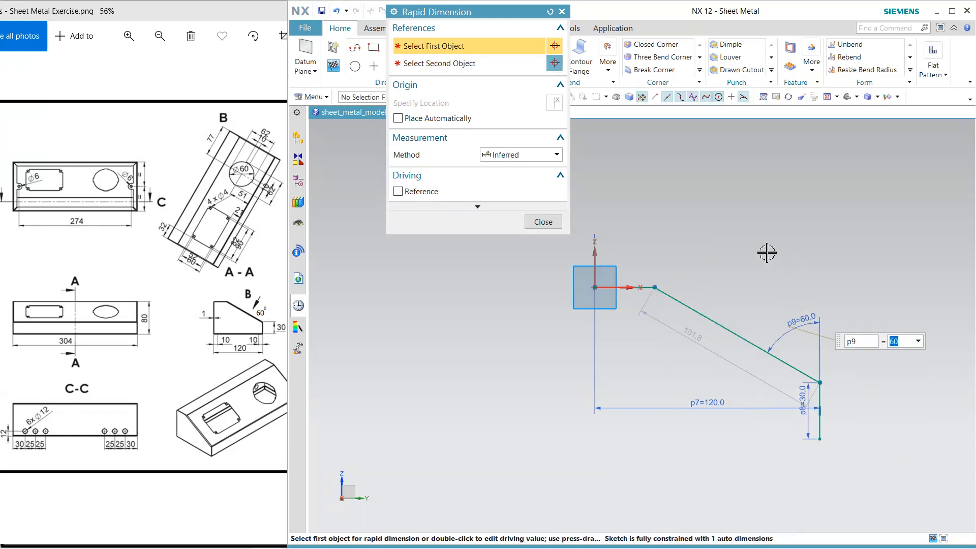
middle_click(767, 252)
Dimension the profile's overall height from the top line to the lower end as 80 mm and finish the sketch
click(440, 43)
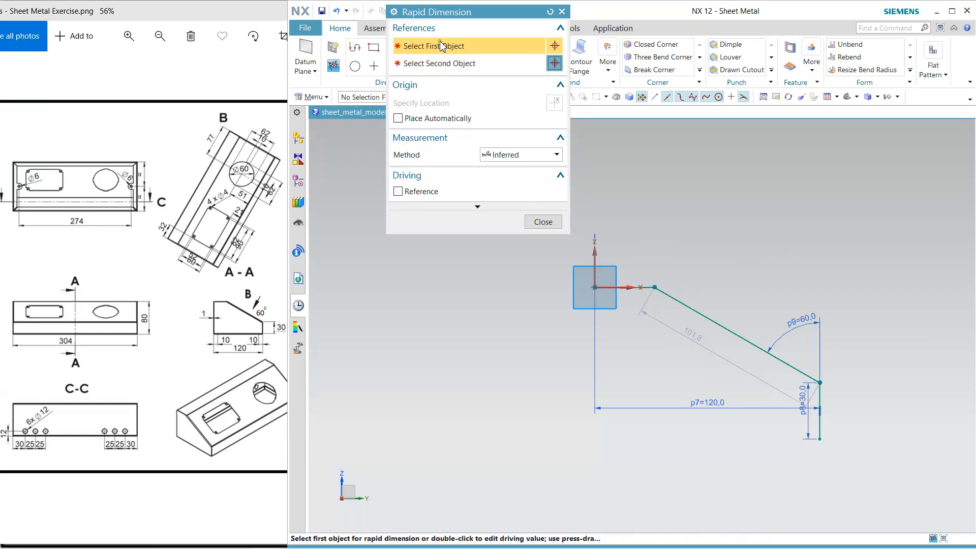
click(623, 286)
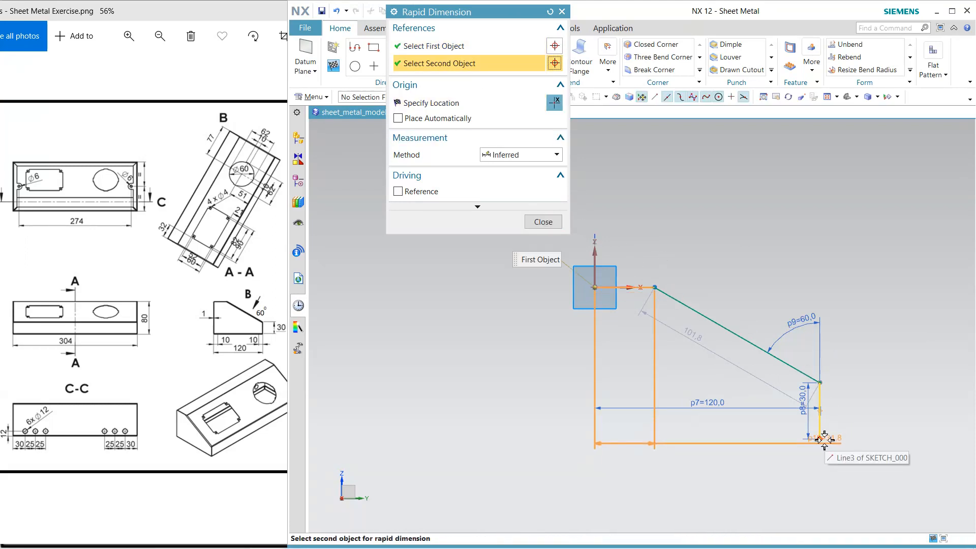
click(820, 439)
click(864, 365)
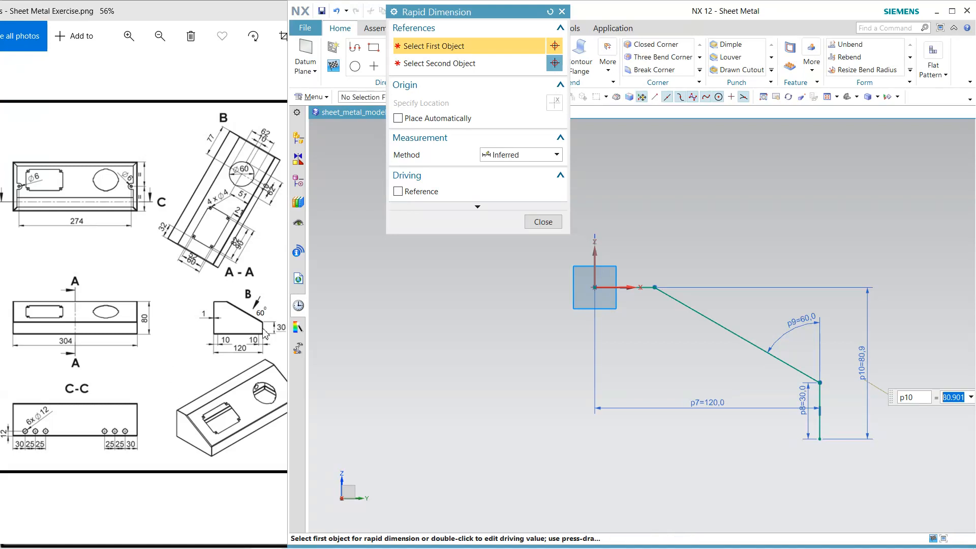
text(80)
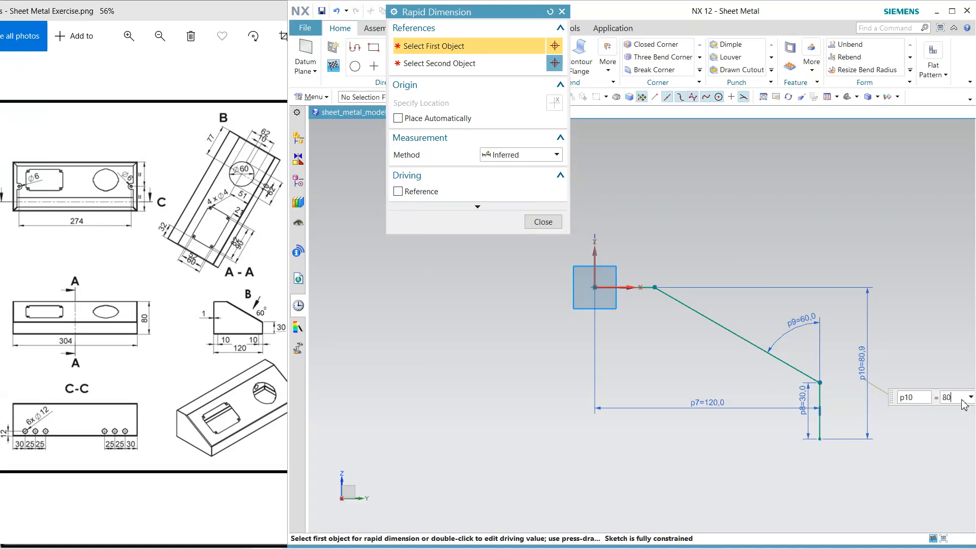
key(Return)
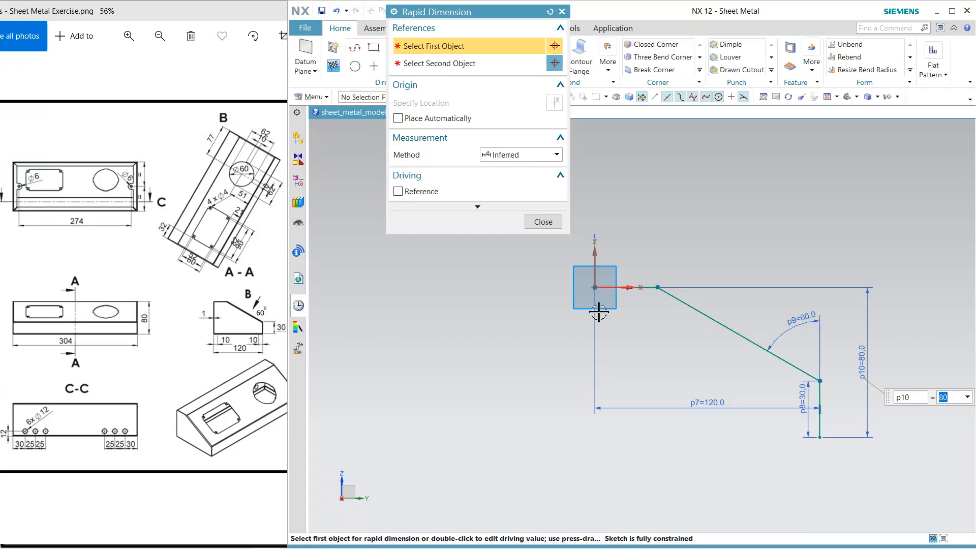
click(543, 222)
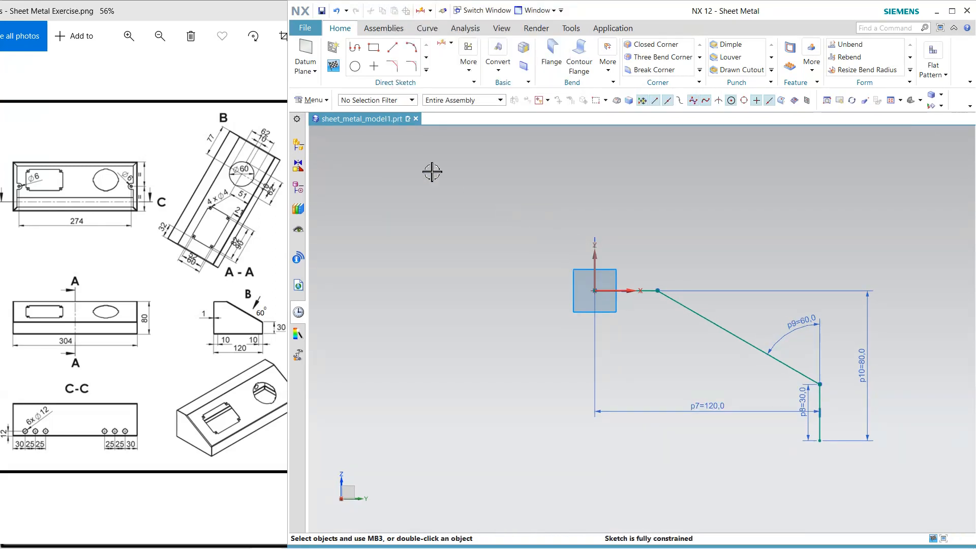
click(334, 72)
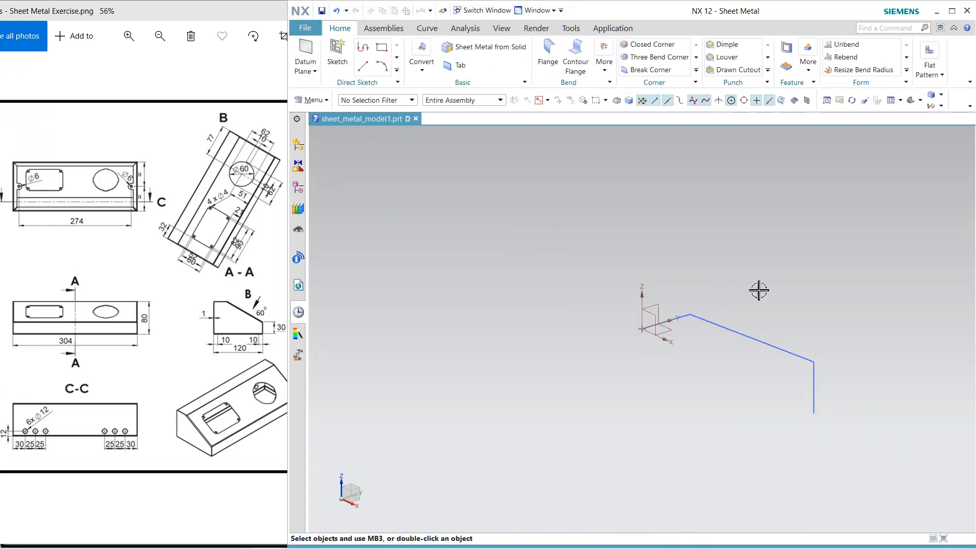
Set the part's global sheet metal parameters to a material thickness of 1 mm and a bend radius of 2 mm
click(584, 54)
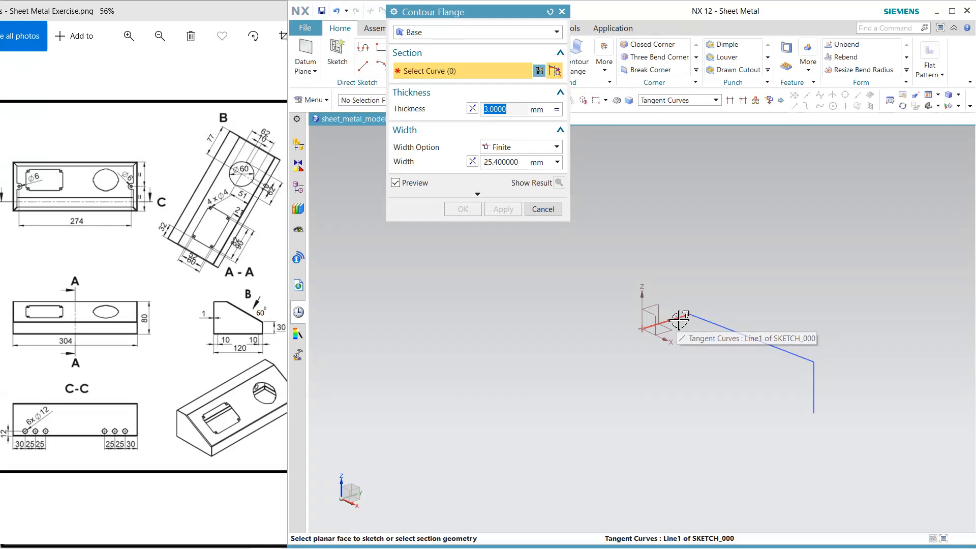
click(543, 209)
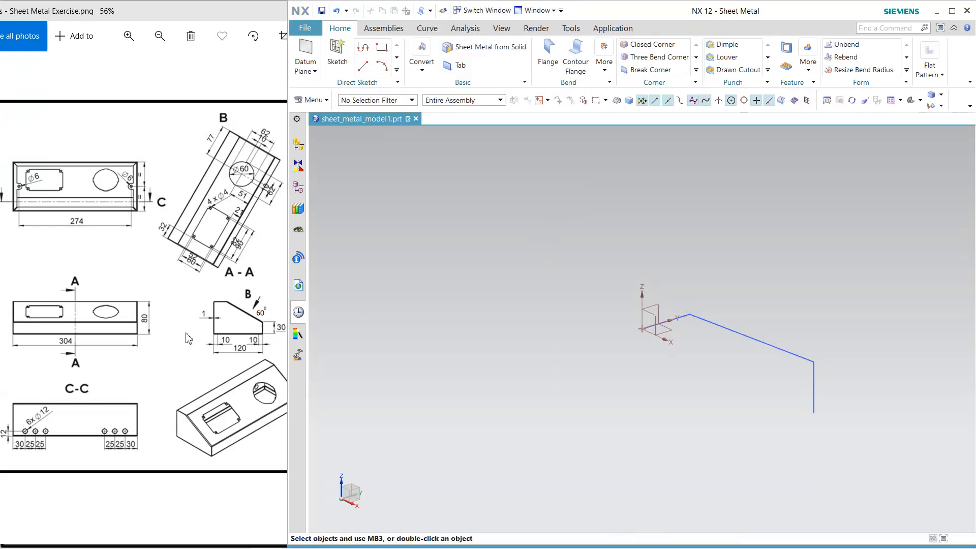
click(311, 100)
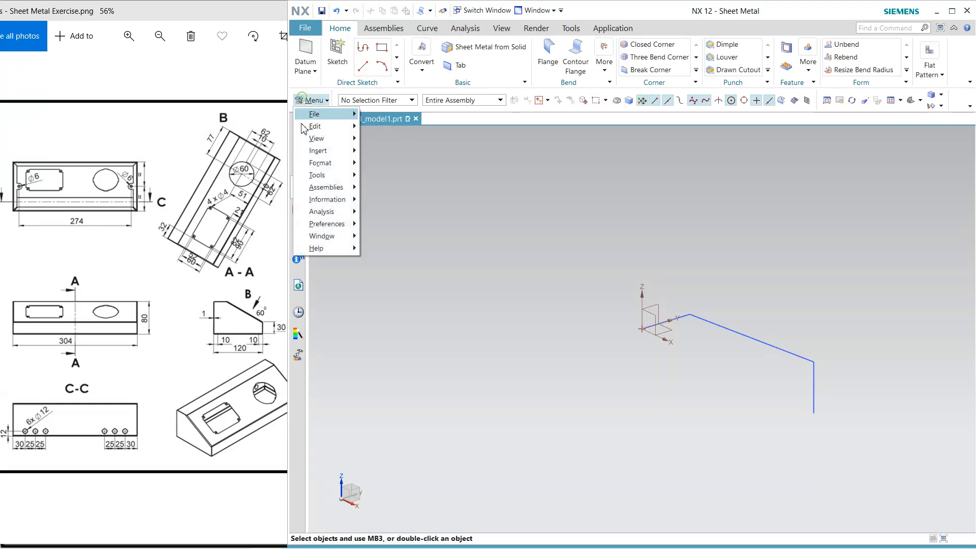
mouse_move(343, 224)
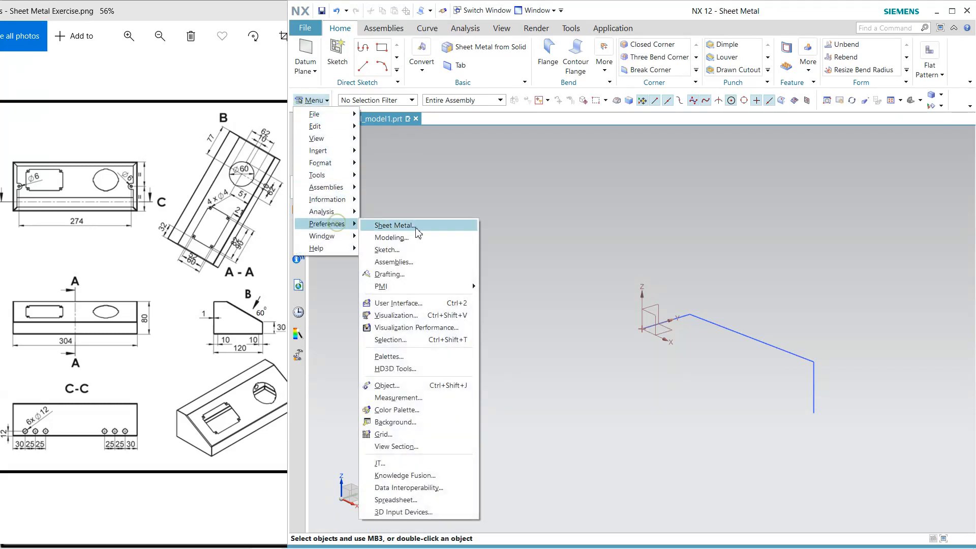
click(430, 228)
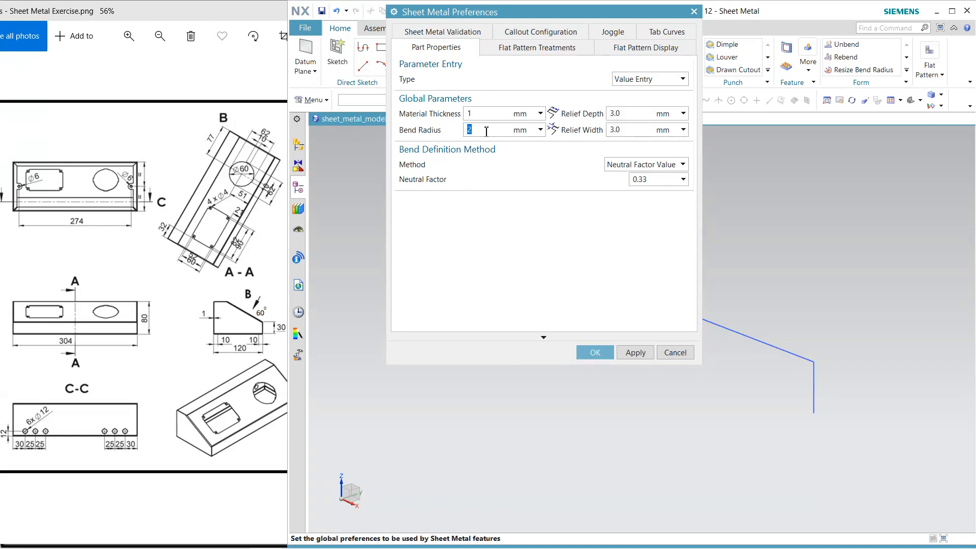
click(594, 352)
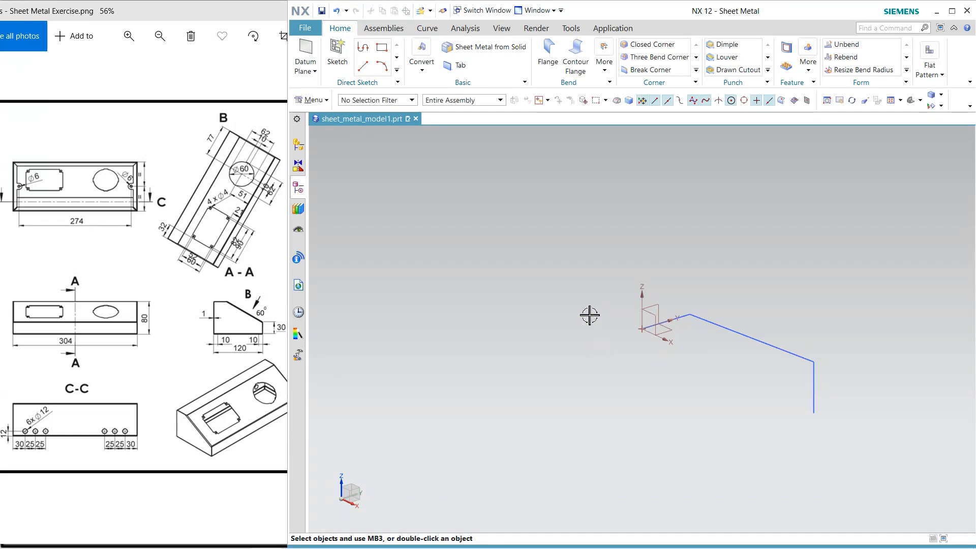
Create a base contour flange from all connected lines of the side profile with a symmetric width of 304 mm
click(575, 60)
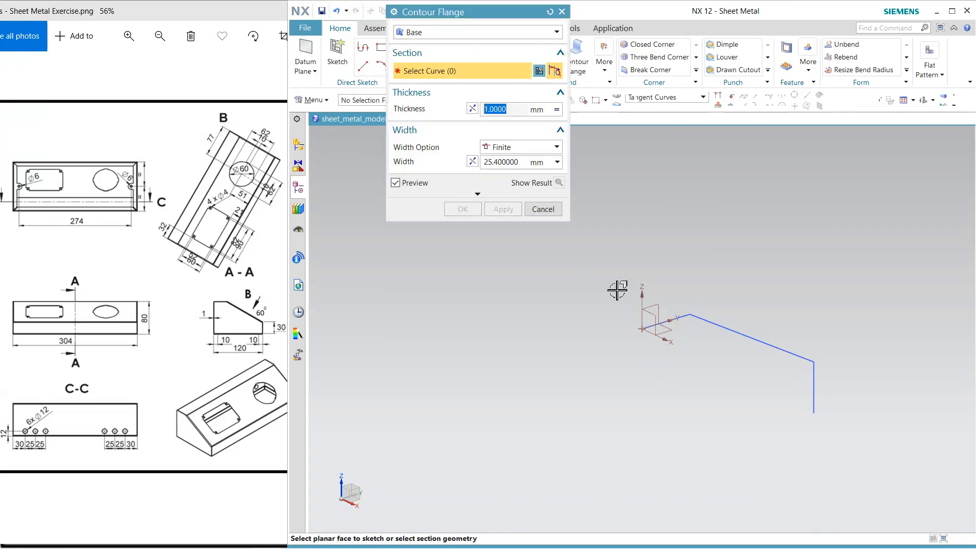
click(675, 321)
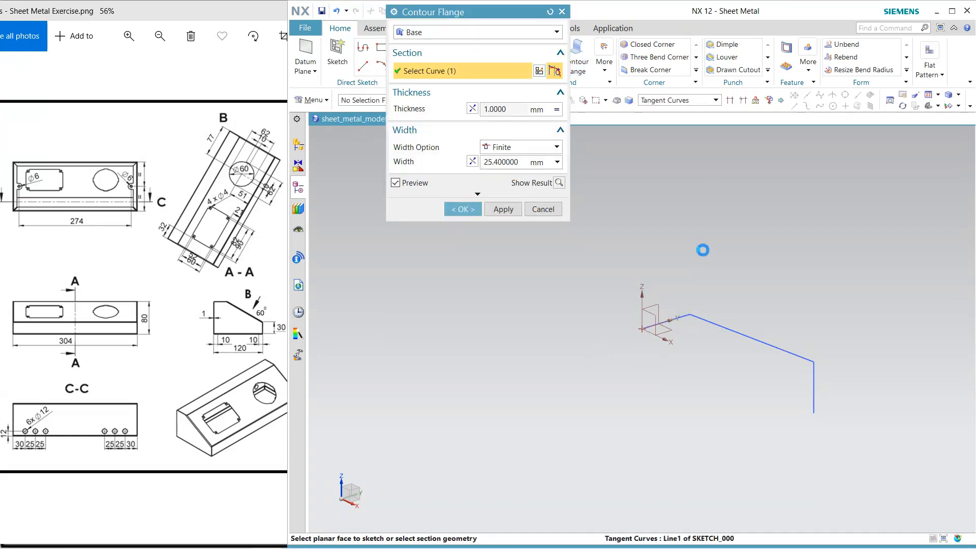
click(656, 101)
click(661, 122)
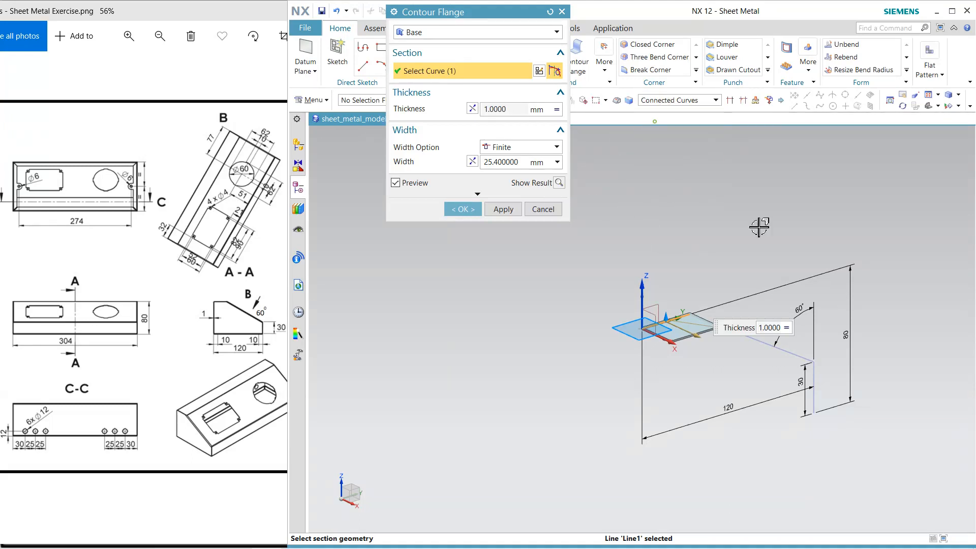
click(756, 347)
click(505, 147)
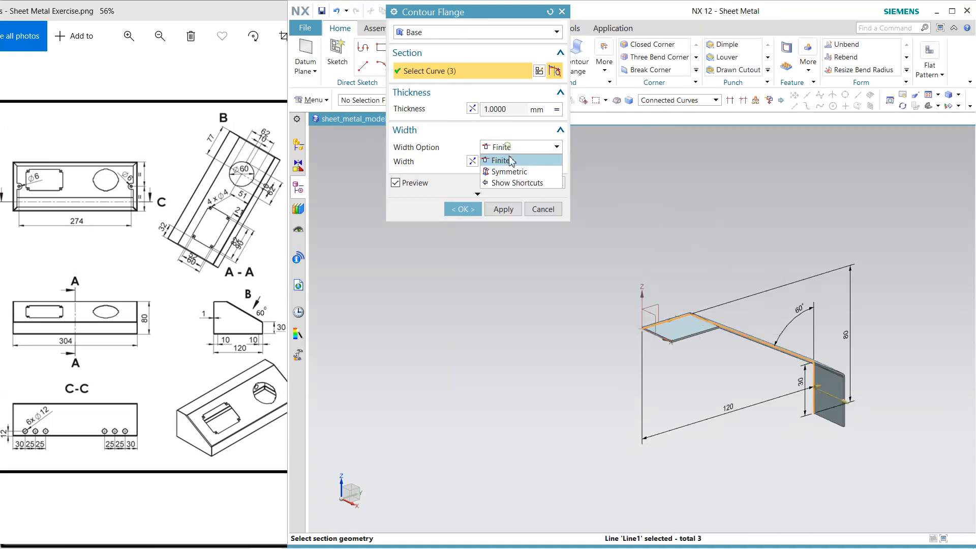
click(506, 159)
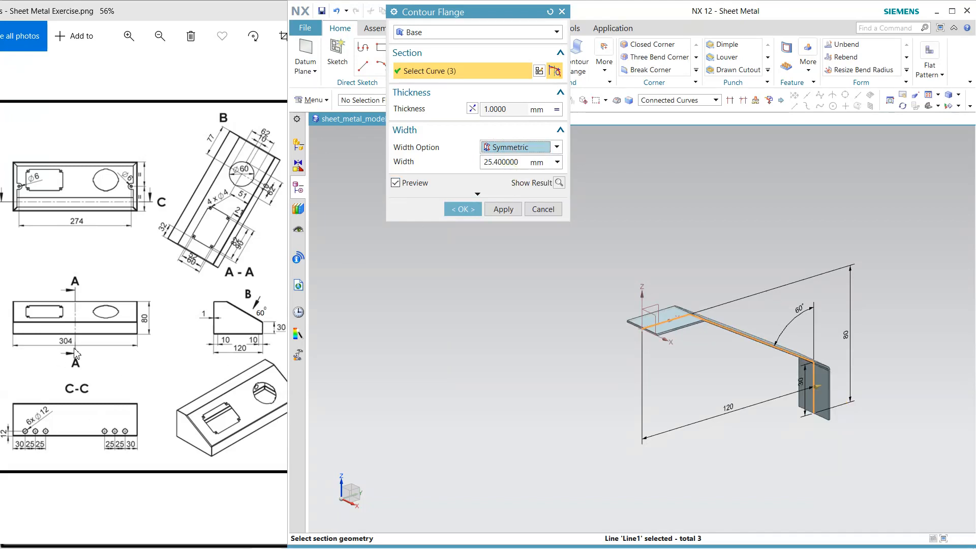
click(513, 162)
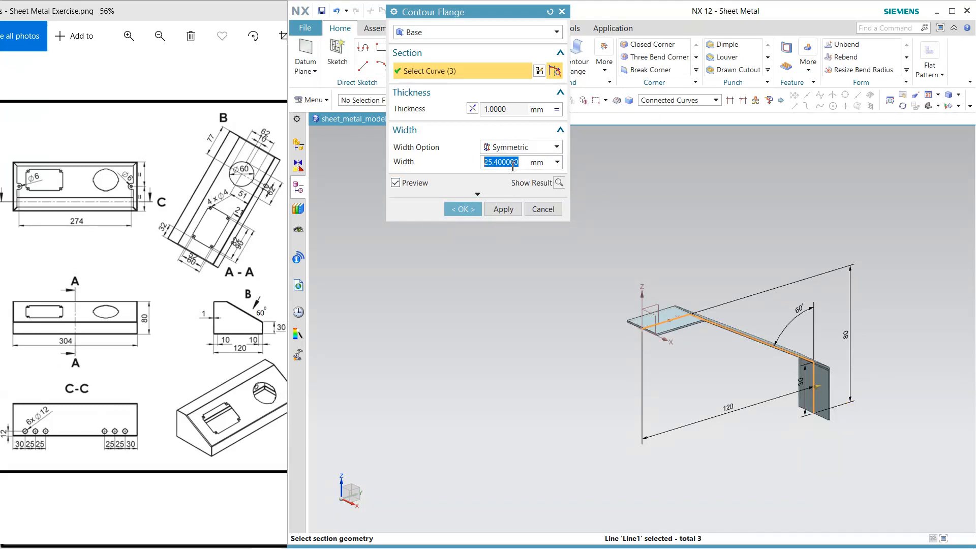
text(304)
key(Return)
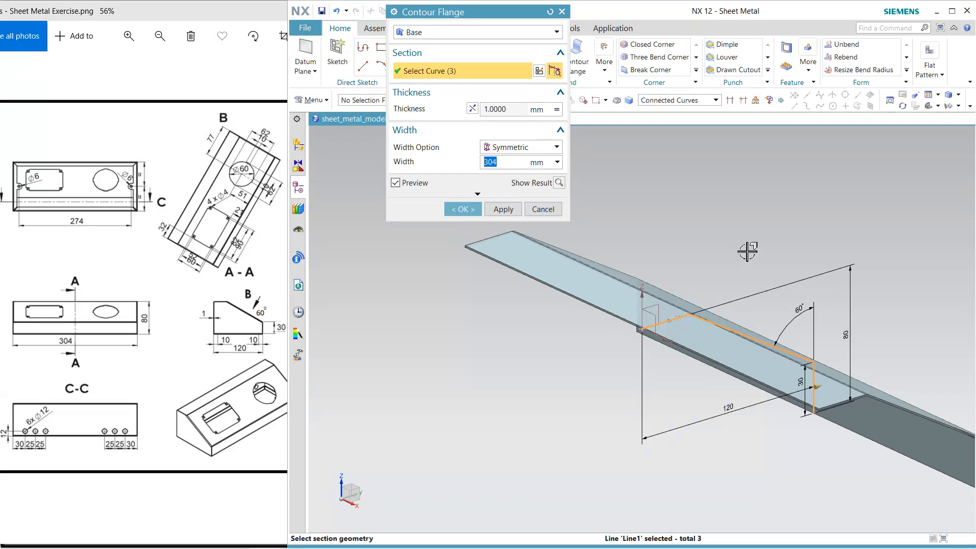
middle_drag(747, 252, 603, 242)
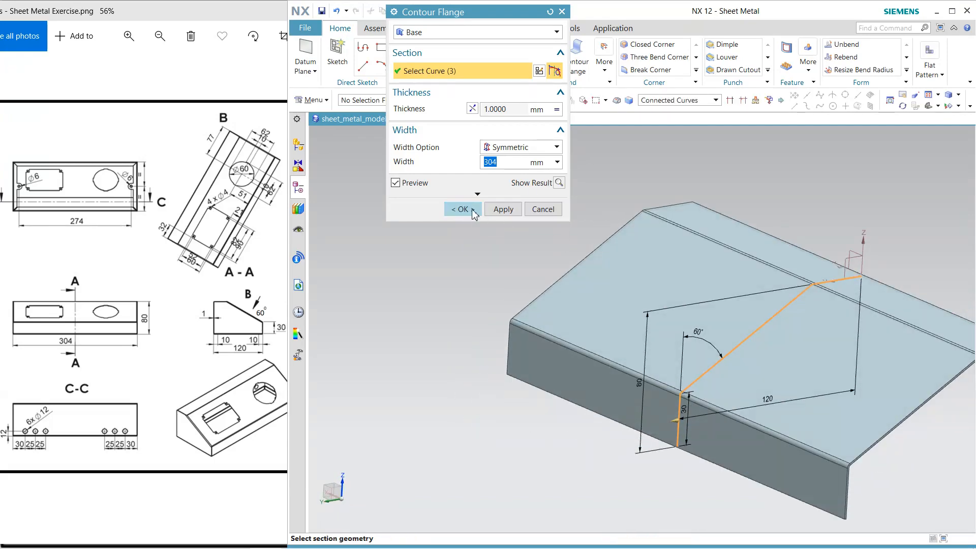
click(463, 209)
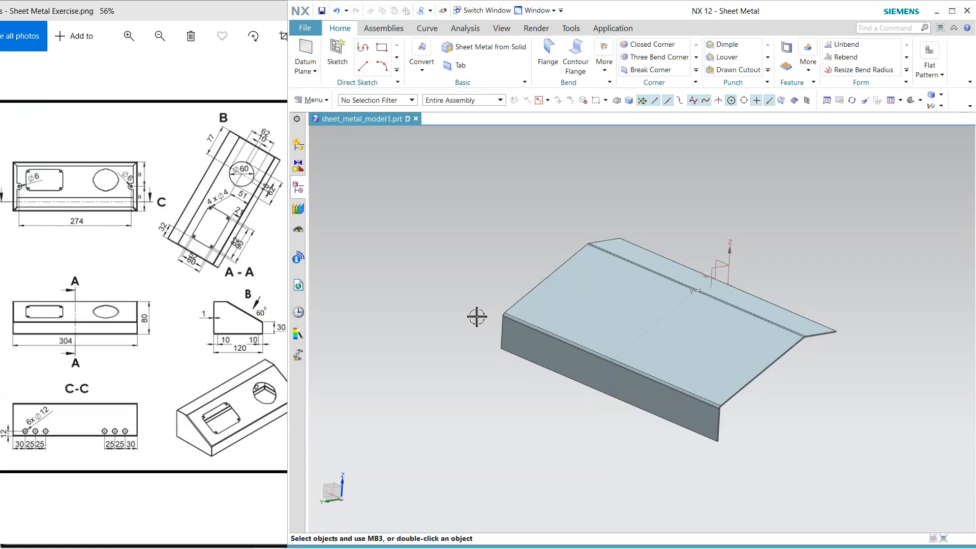
Add a full-width flange, 120 mm long, bent downward along the side edge of the sloped face
click(548, 51)
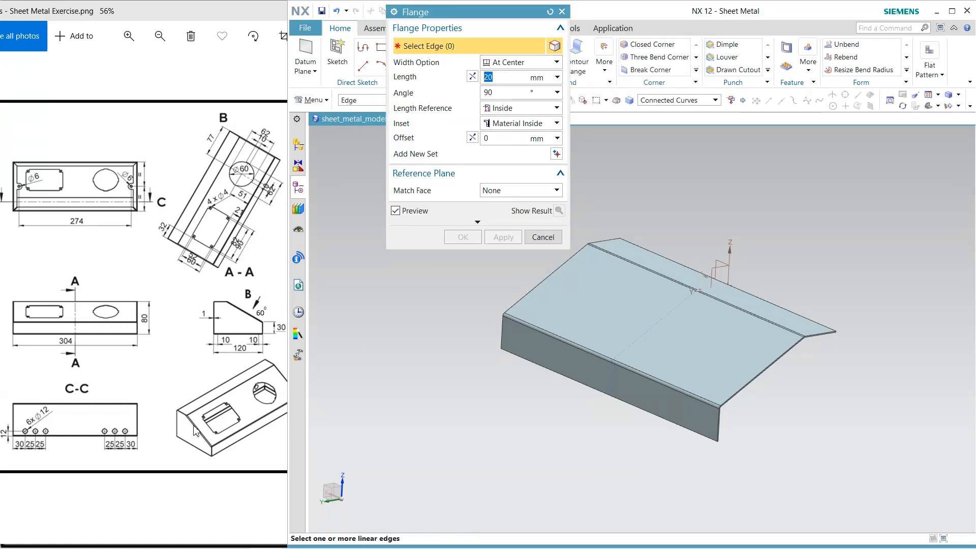
click(767, 366)
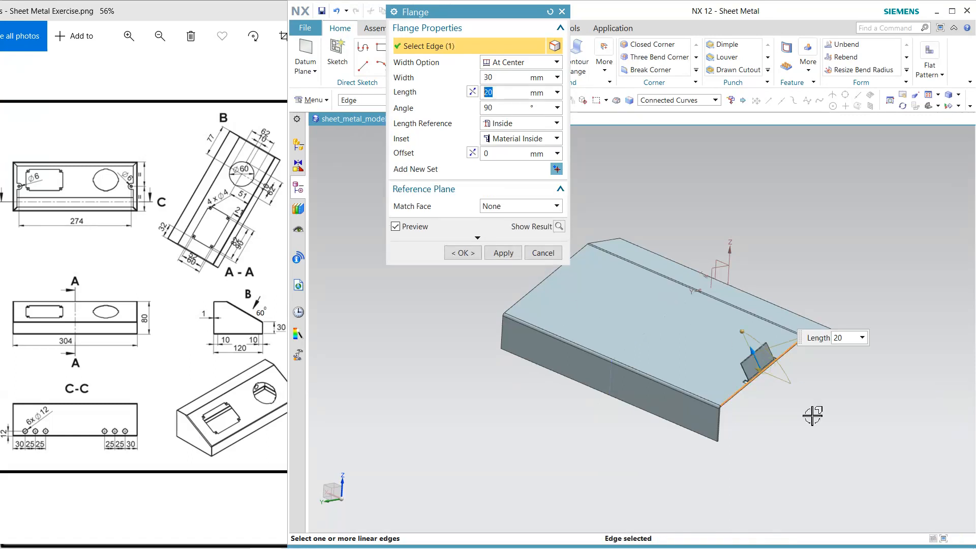
click(515, 123)
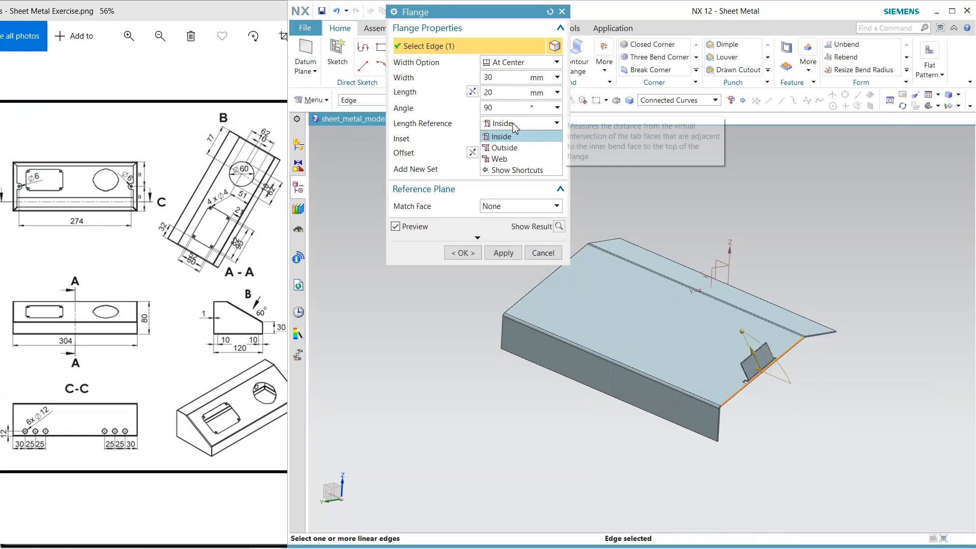
click(514, 131)
click(515, 63)
click(512, 76)
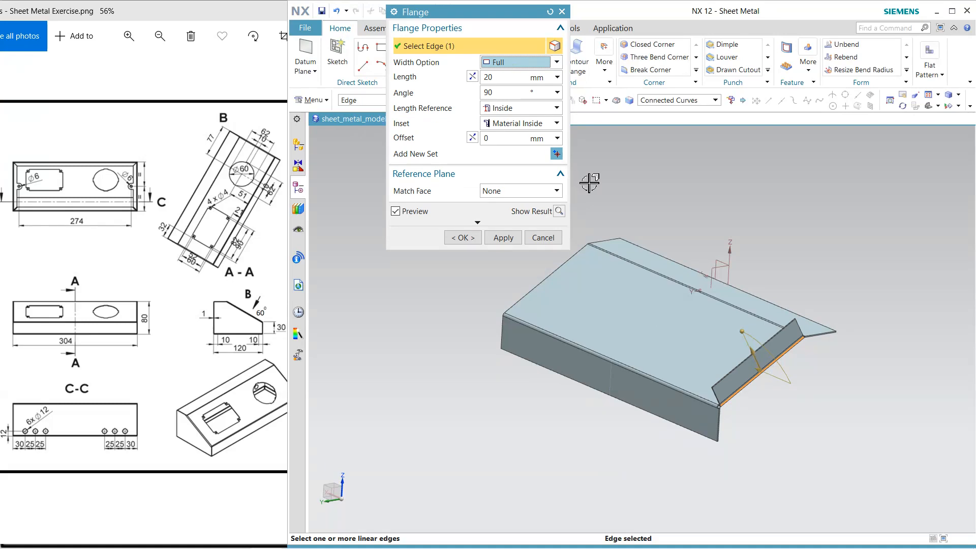
click(472, 77)
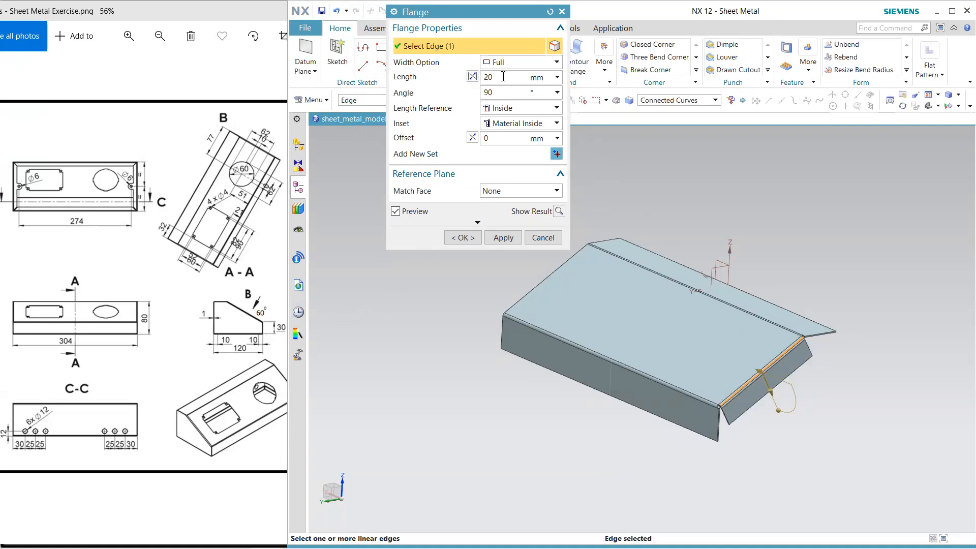
click(486, 76)
text(1)
key(Return)
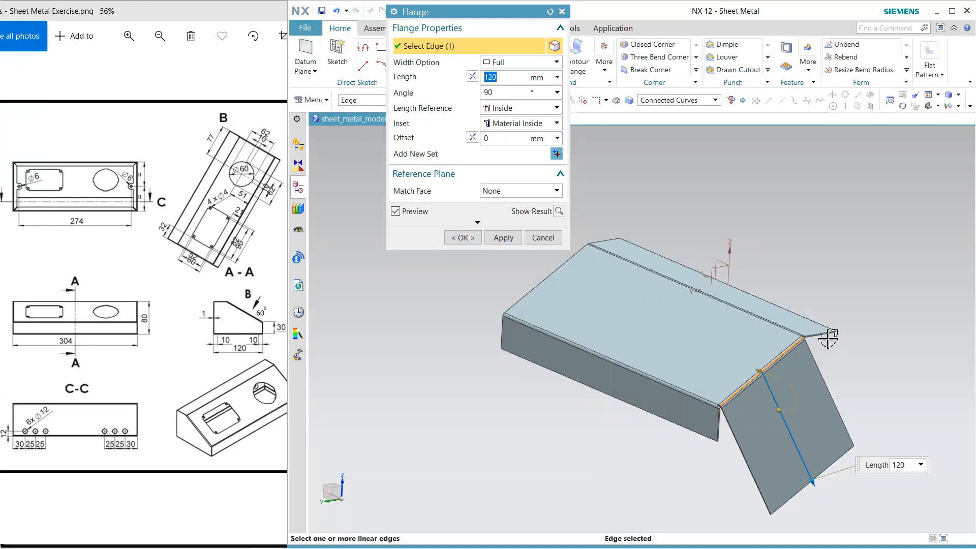
click(463, 237)
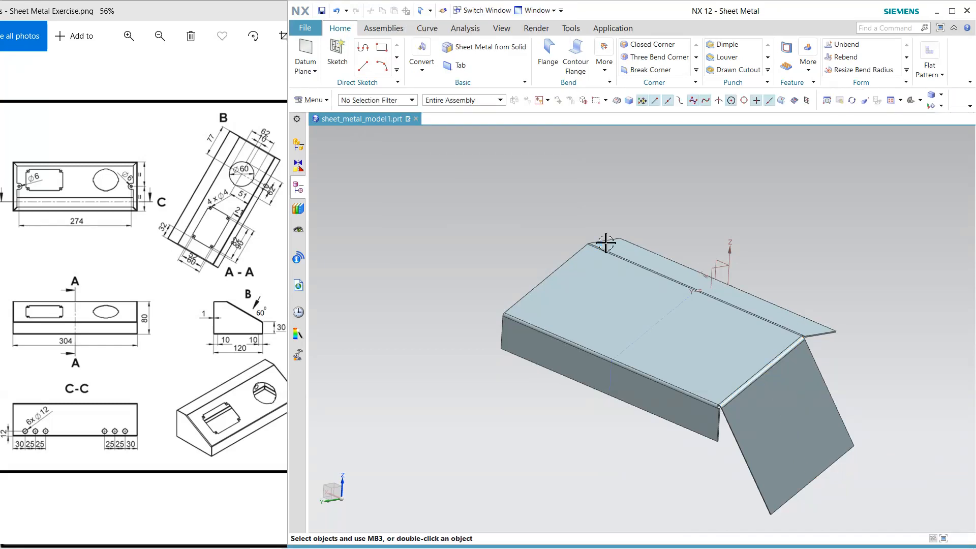
Close the corner between the upper bend and the side flange bend with Open treatment and Overlapping overlap
scroll(862, 361, up, 4)
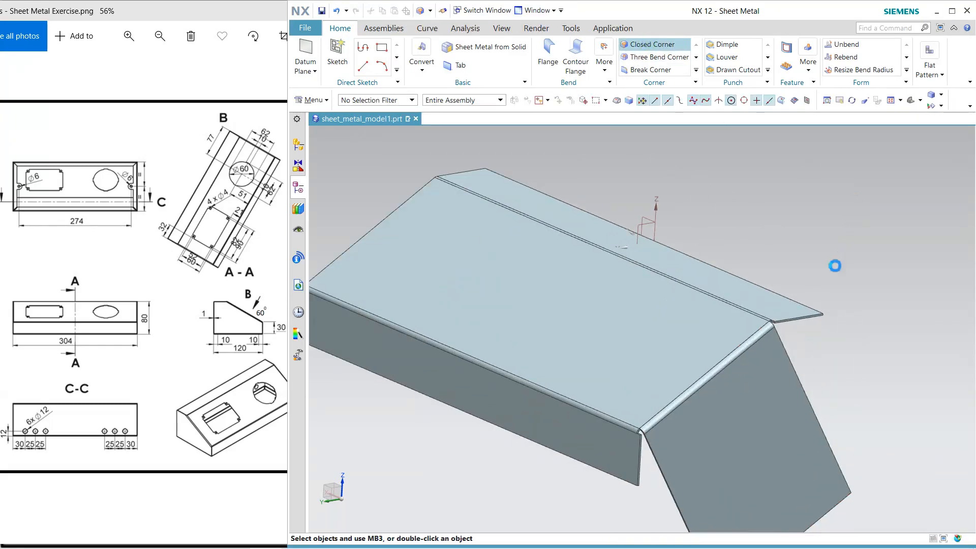
scroll(817, 342, up, 3)
click(687, 296)
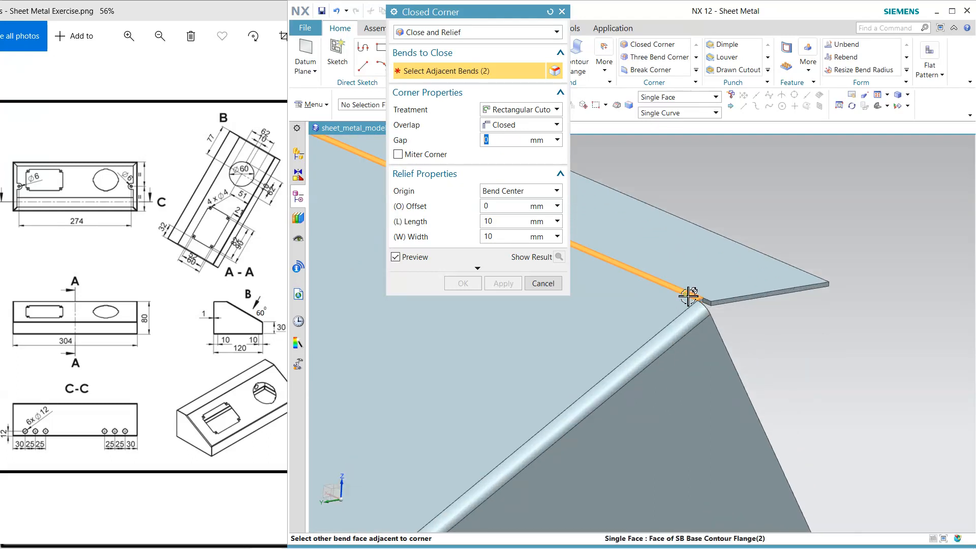
click(687, 324)
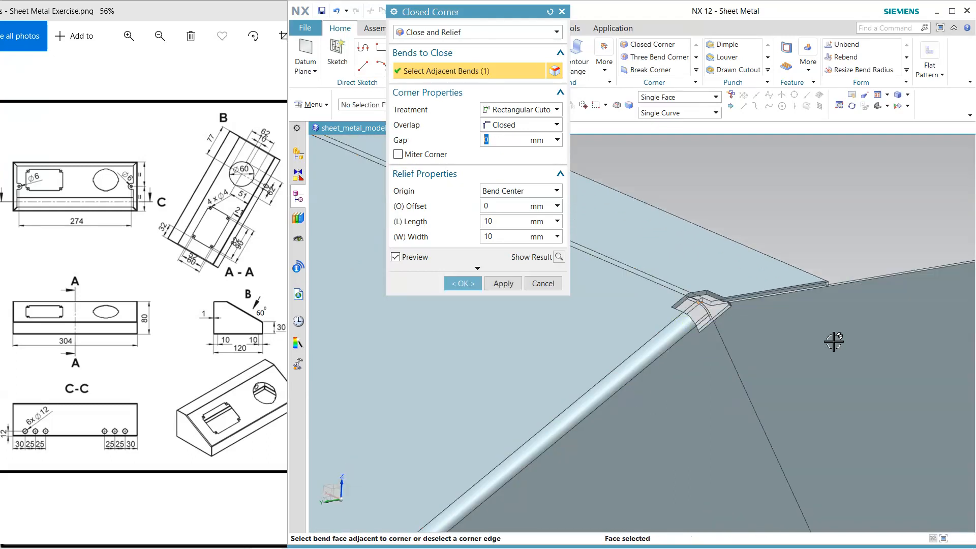
click(553, 110)
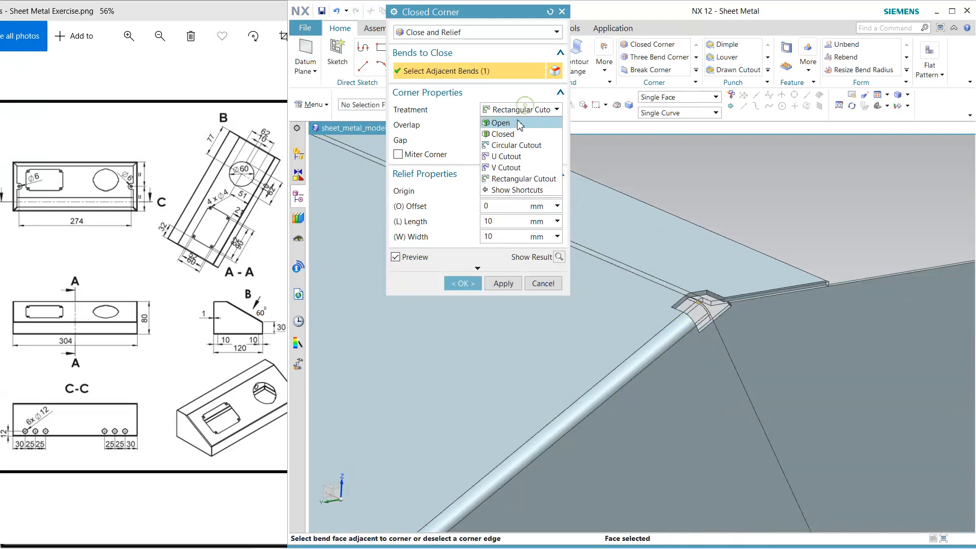
click(519, 124)
click(516, 127)
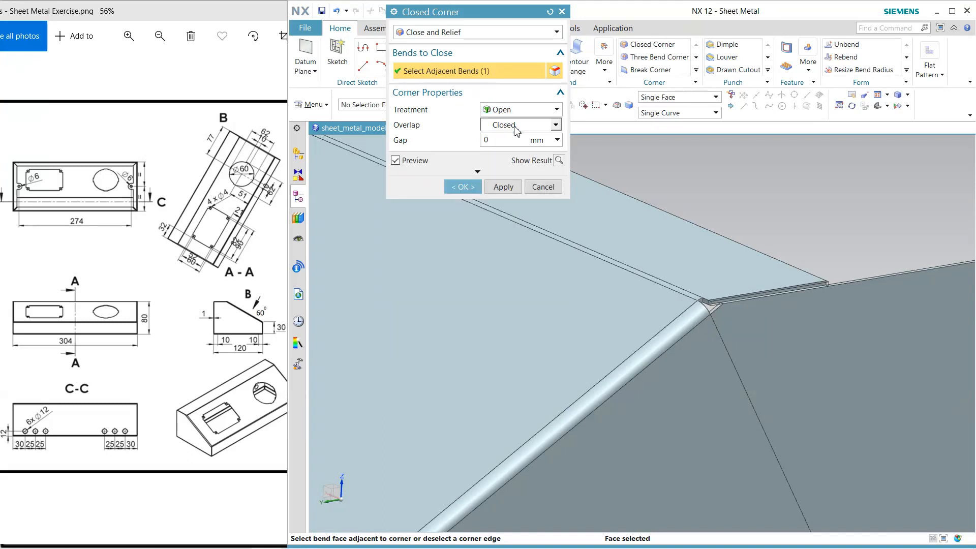
click(513, 145)
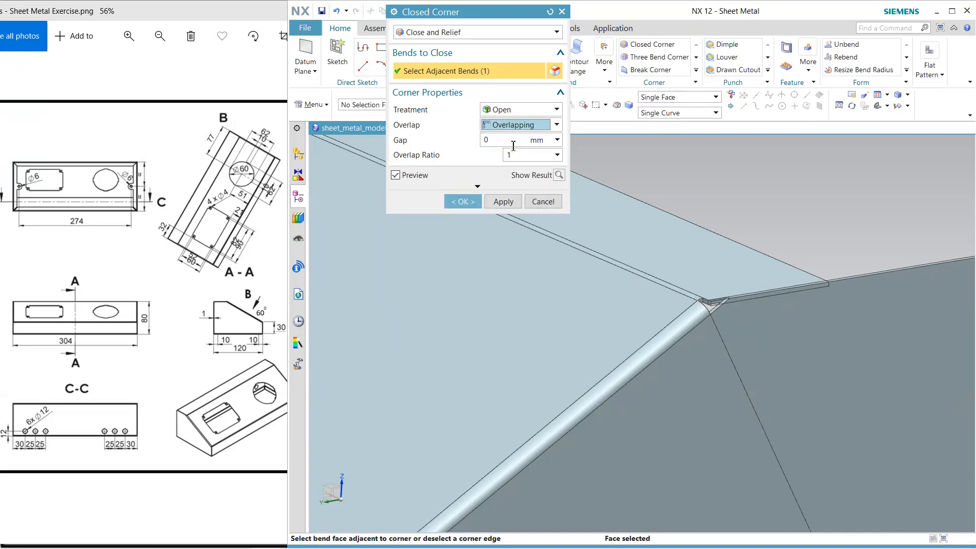
click(462, 202)
Close the lower corner between the front bend and the side flange bend with the same Open, Overlapping settings
scroll(735, 236, down, 2)
scroll(734, 236, down, 2)
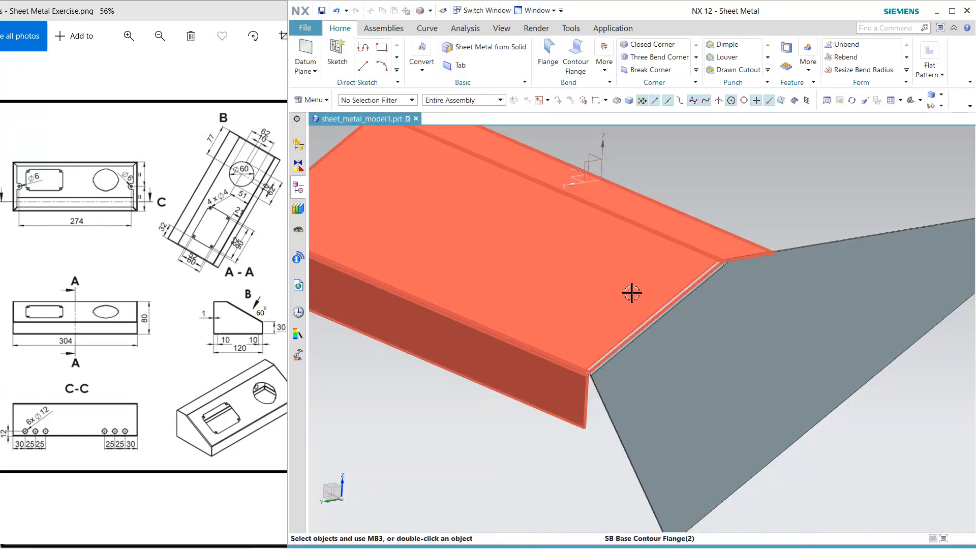
click(651, 44)
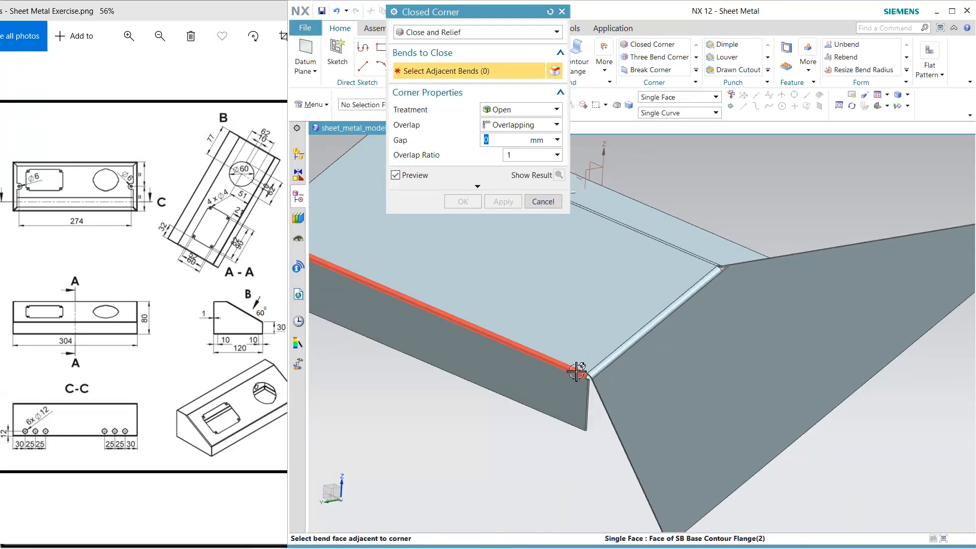
click(579, 363)
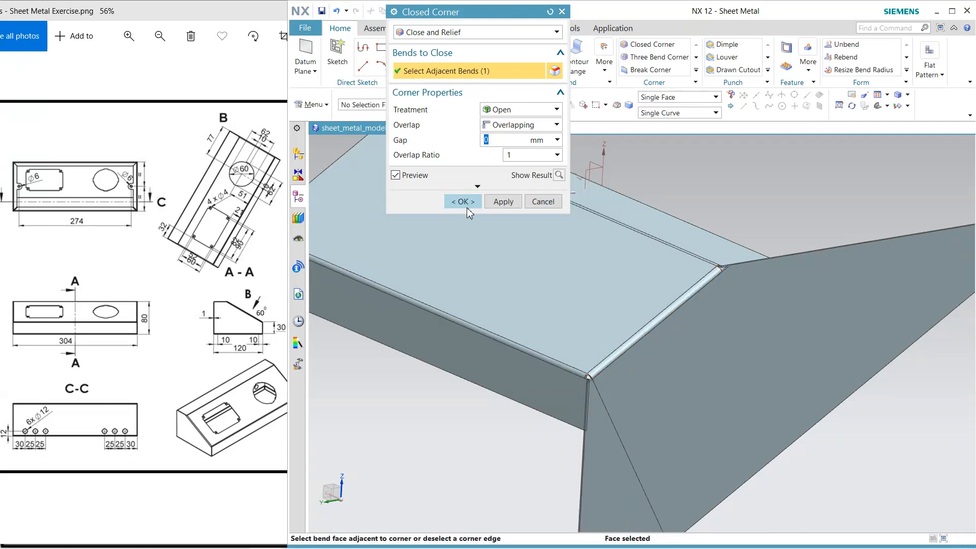
click(461, 202)
scroll(744, 311, down, 2)
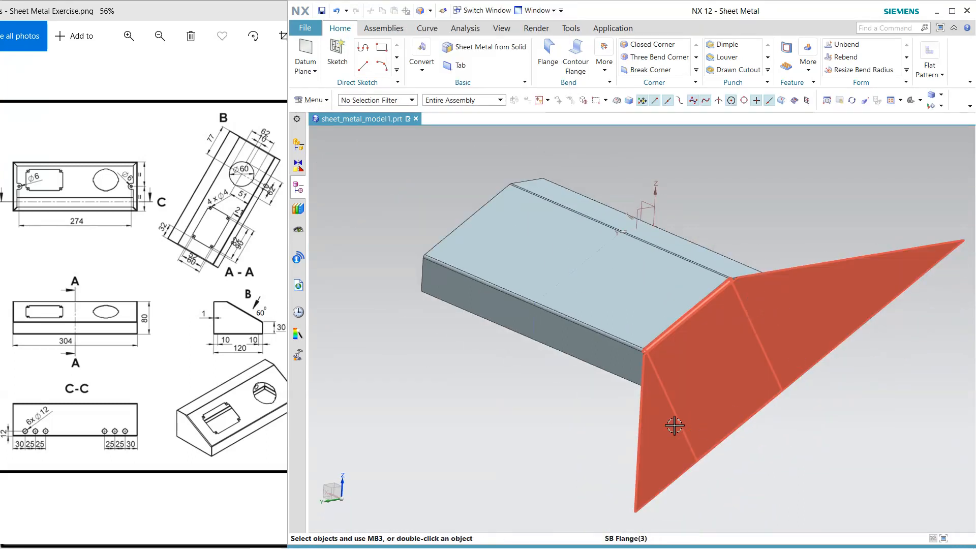
Trim the body with a new plane offset -80 mm from the XY plane, removing the side flange material below it
middle_drag(588, 394, 598, 377)
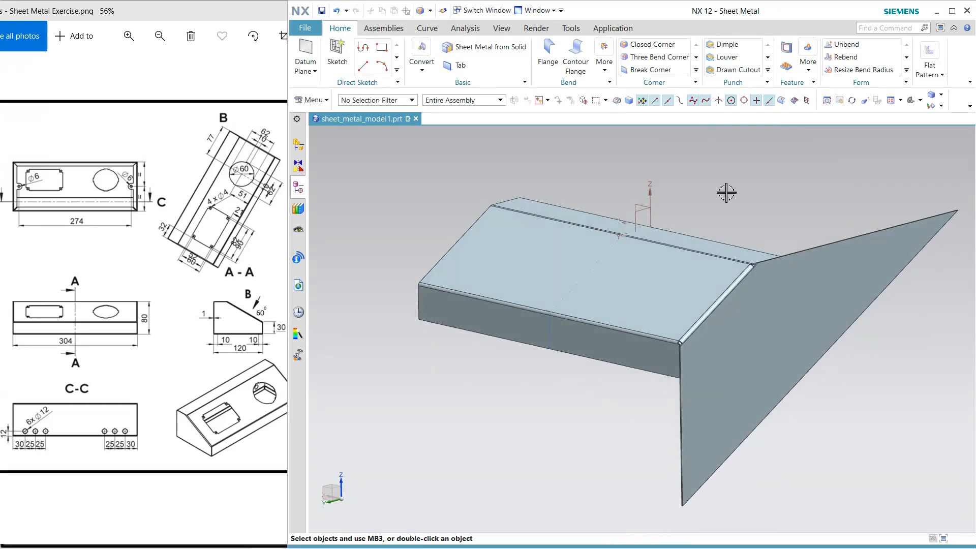
click(813, 71)
click(827, 187)
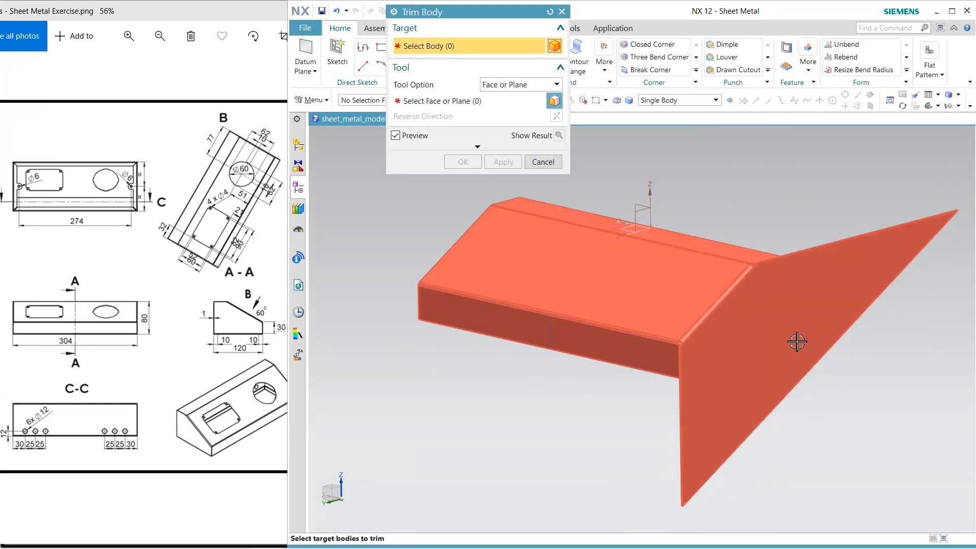
click(797, 341)
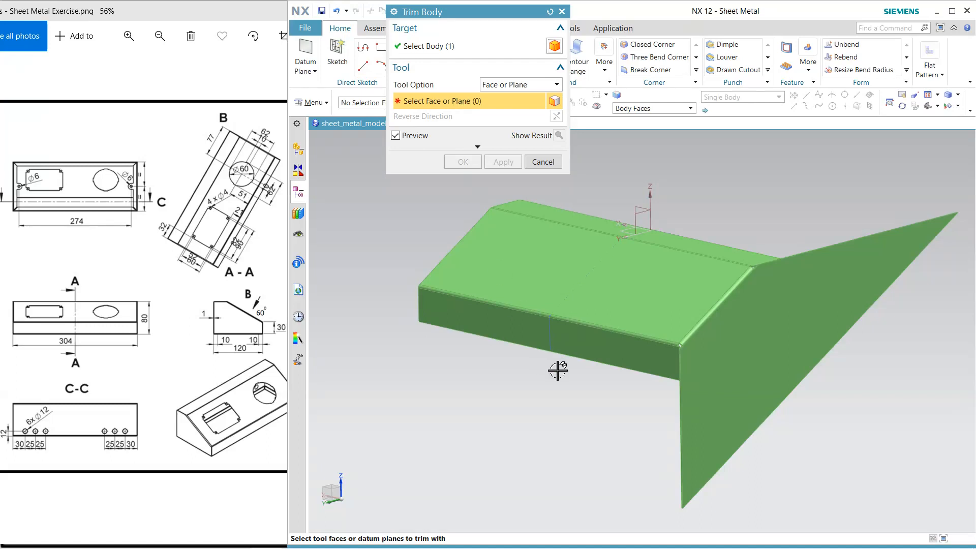
mouse_move(600, 411)
middle_down()
mouse_move(581, 372)
mouse_move(591, 376)
mouse_move(588, 403)
middle_up()
click(615, 233)
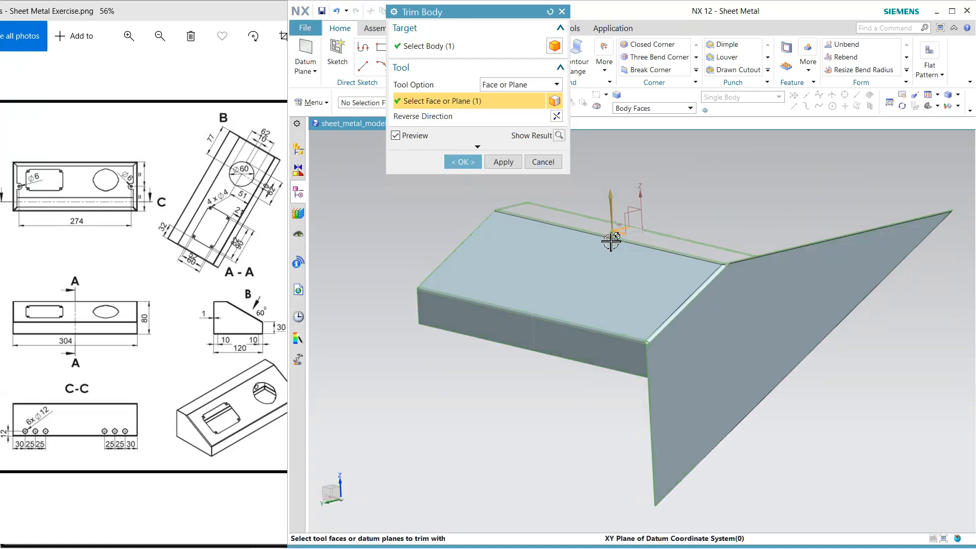
click(524, 84)
click(514, 106)
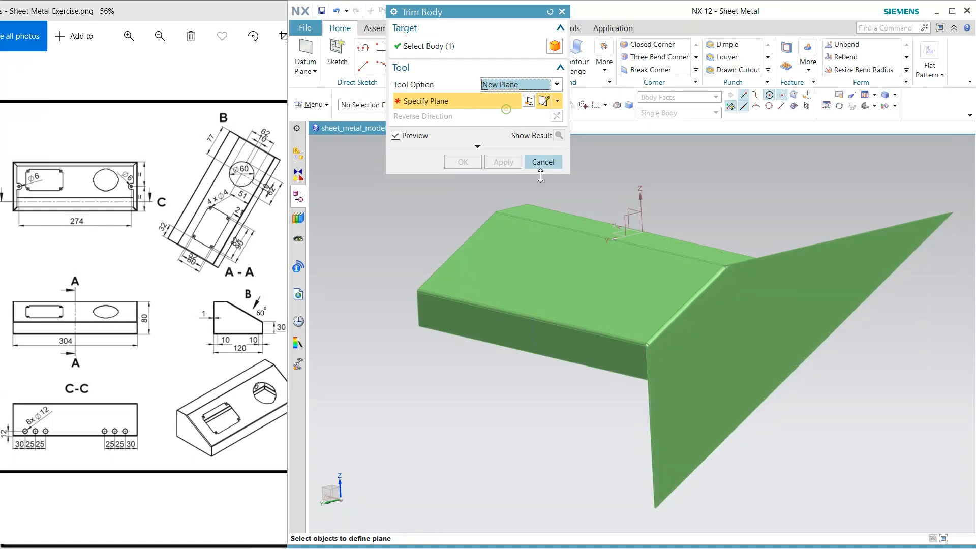
click(617, 234)
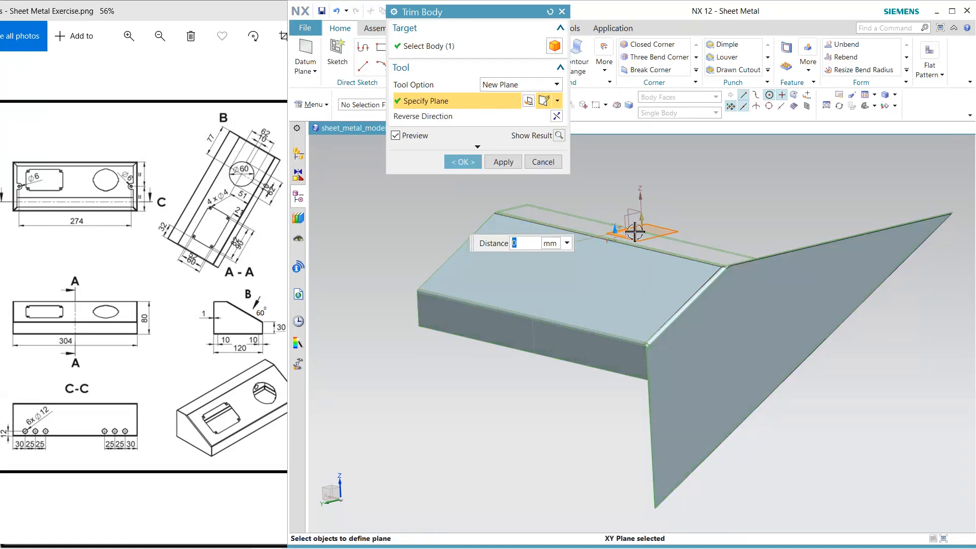
drag(621, 221, 625, 329)
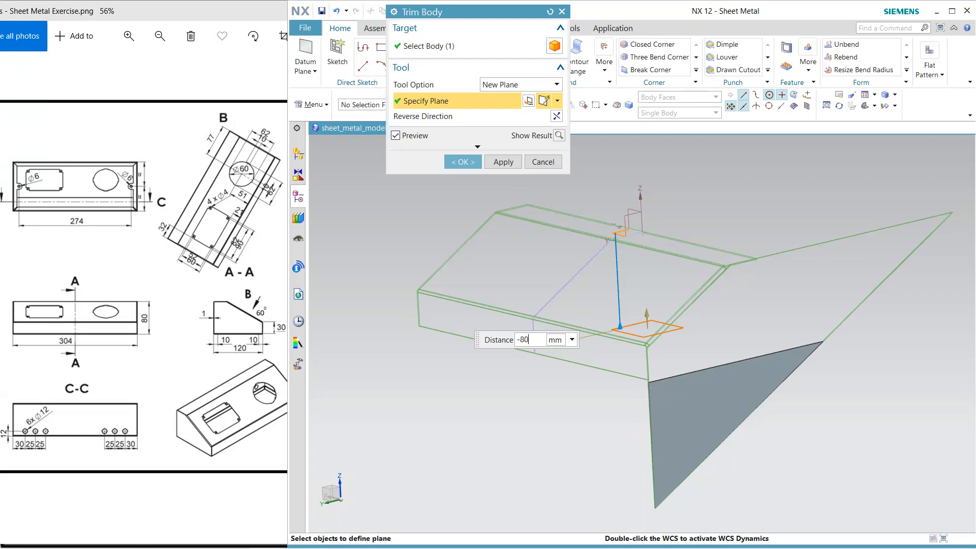
key(Return)
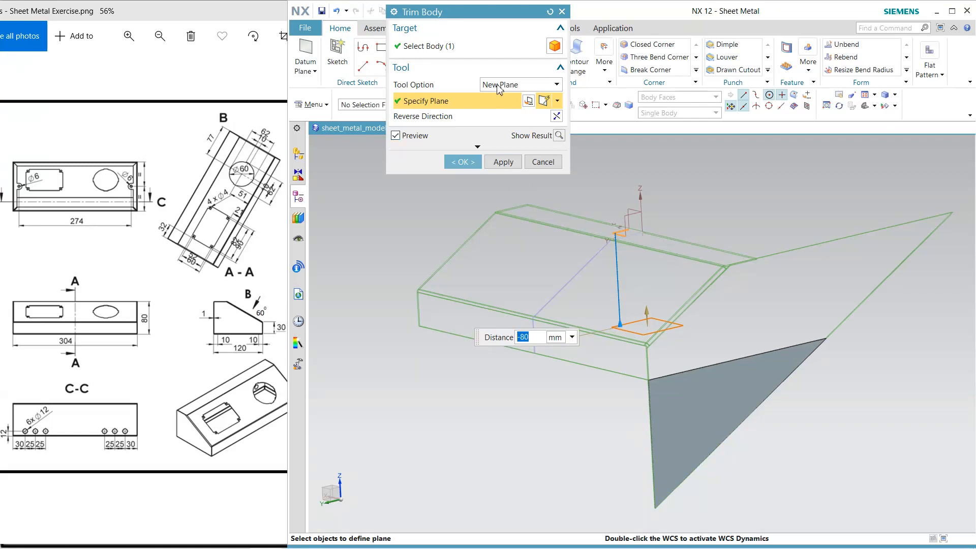
click(556, 116)
click(512, 161)
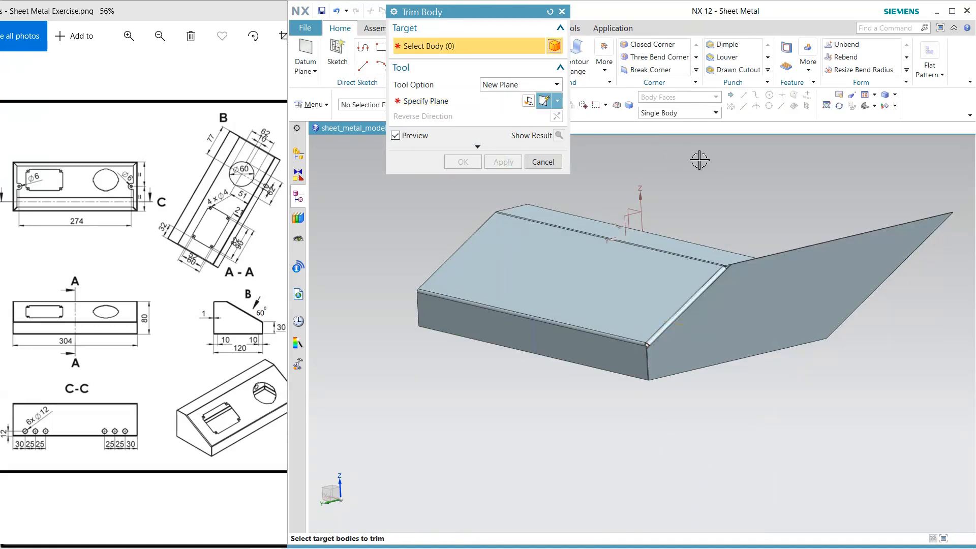
Select the sheet metal body as the target of another body trim
mouse_move(739, 160)
middle_down()
mouse_move(681, 154)
mouse_move(742, 181)
mouse_move(734, 178)
middle_up()
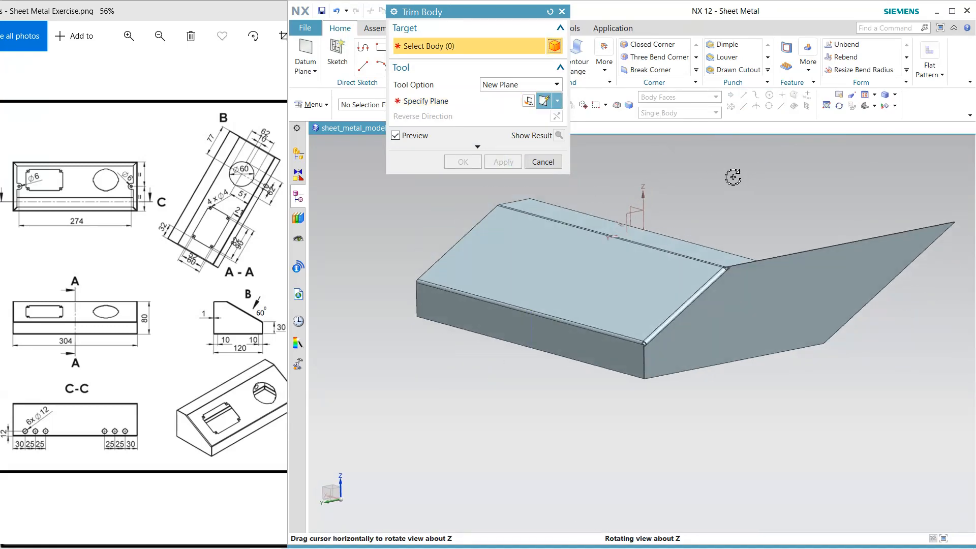
middle_drag(729, 384, 659, 396)
click(545, 278)
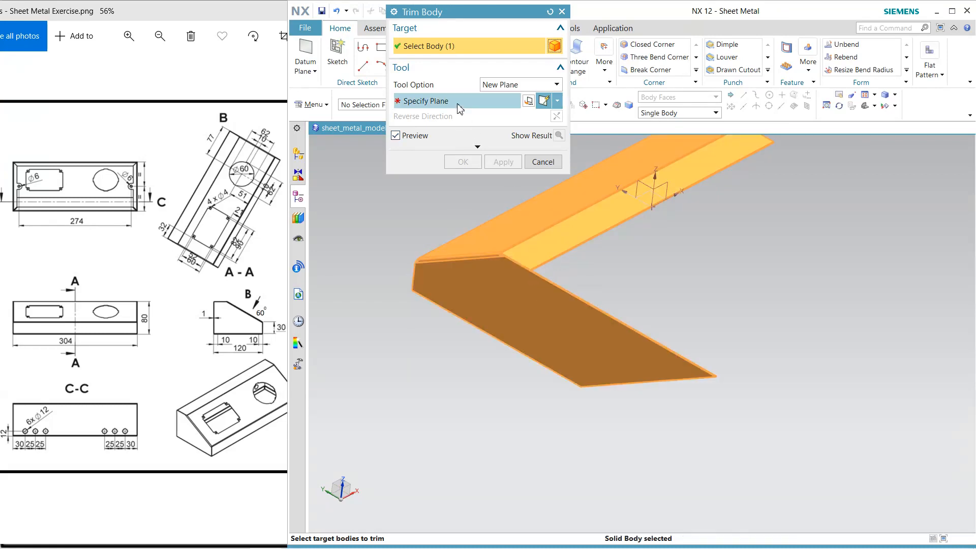
click(730, 225)
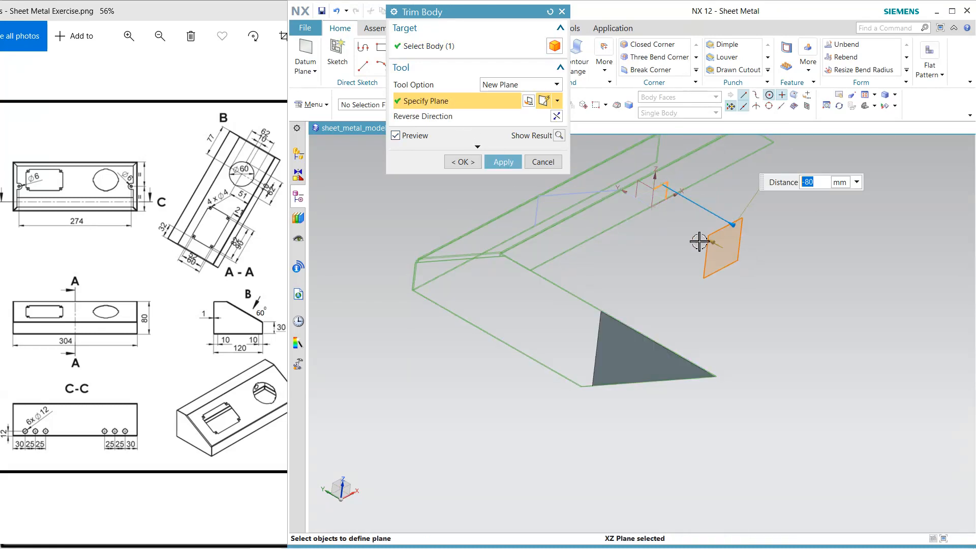
click(556, 117)
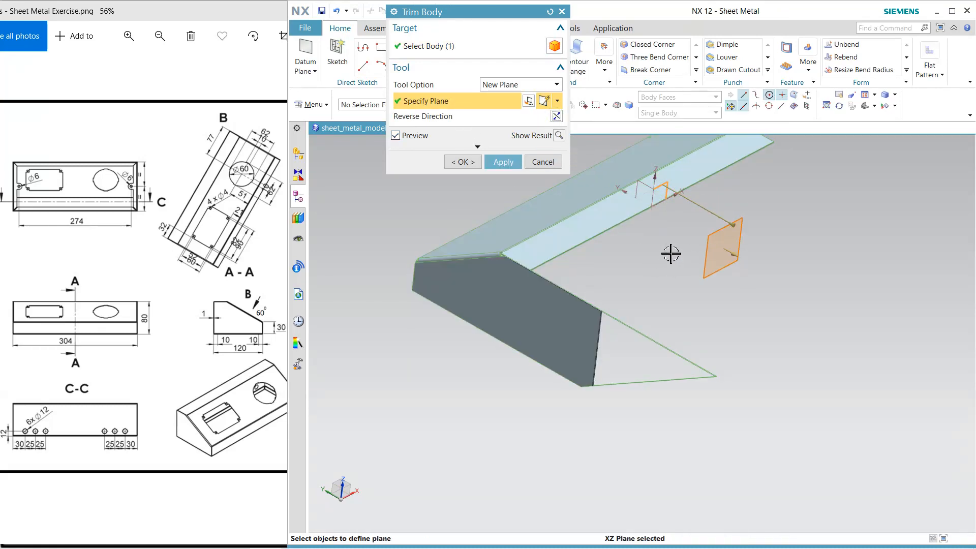
middle_drag(671, 253, 679, 272)
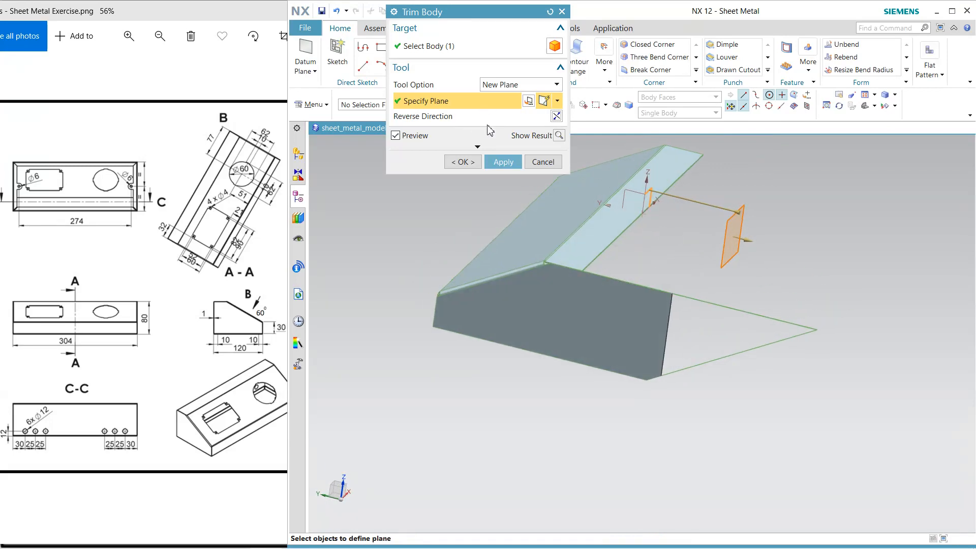
Trim the body with the existing XZ datum plane, reversing the direction to remove the side flange material beyond the rear edge
click(518, 87)
click(519, 95)
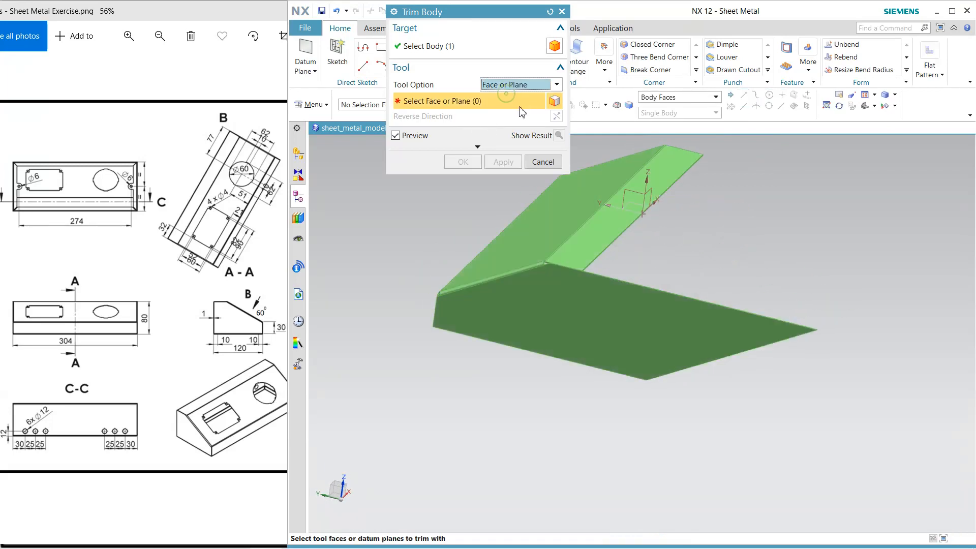
click(653, 188)
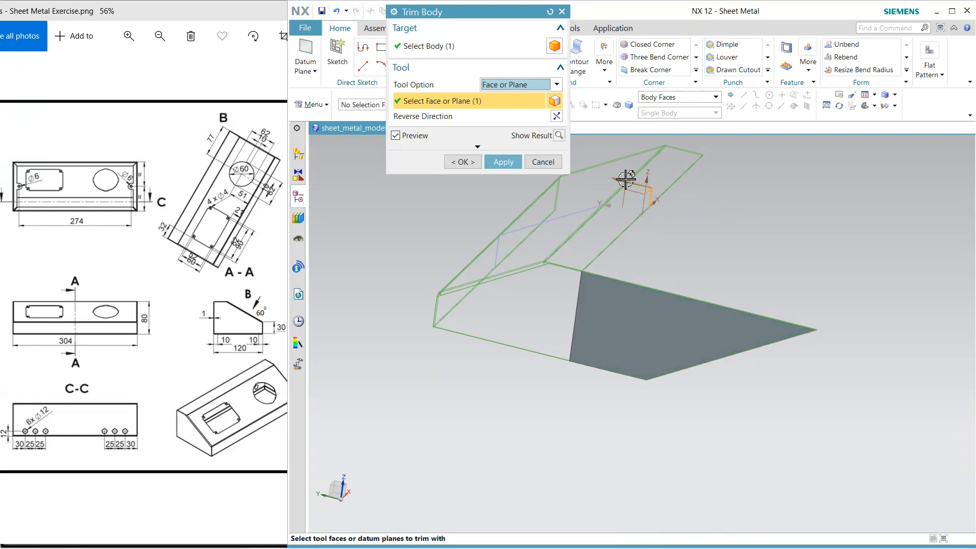
click(556, 118)
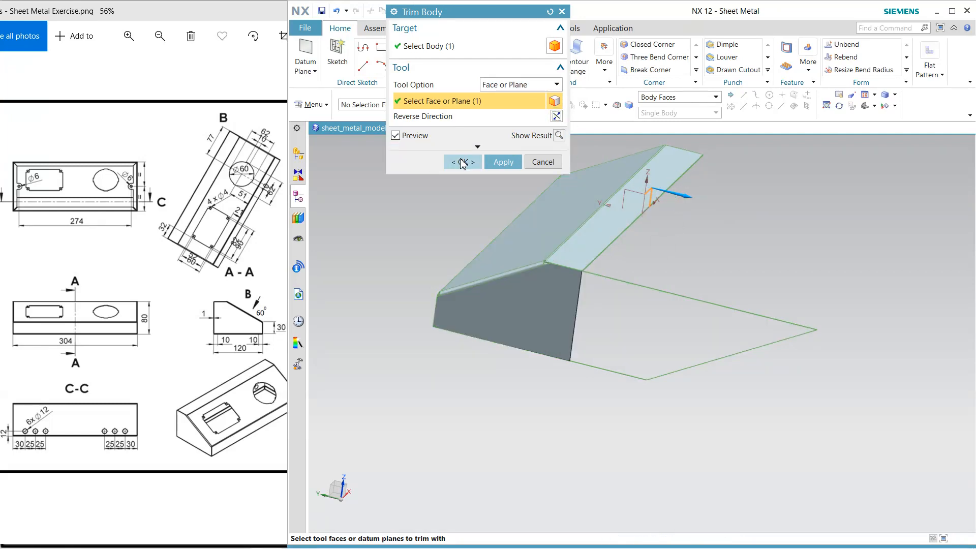
click(461, 162)
middle_drag(625, 254, 765, 303)
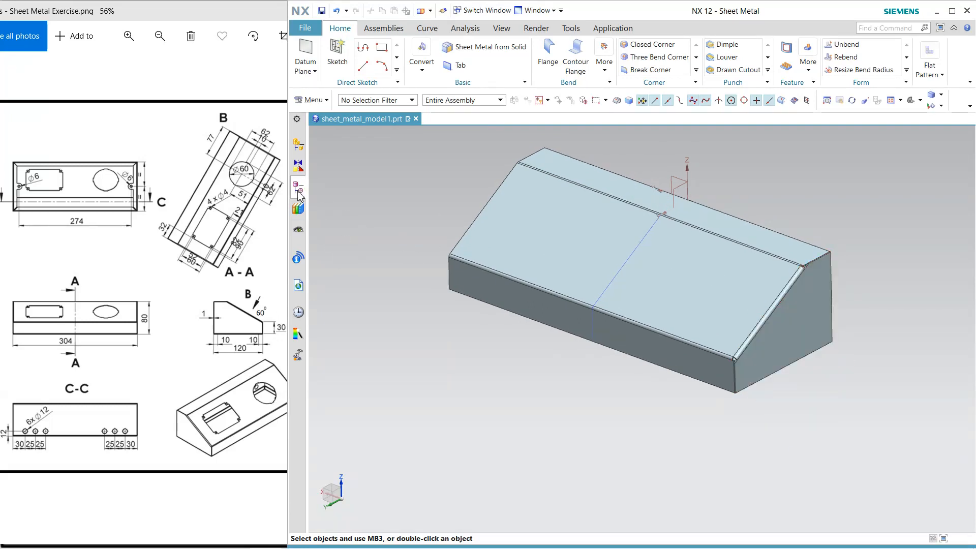
Mirror the side flange, both closed corners and both body trims about the central YZ datum plane
click(298, 190)
click(362, 282)
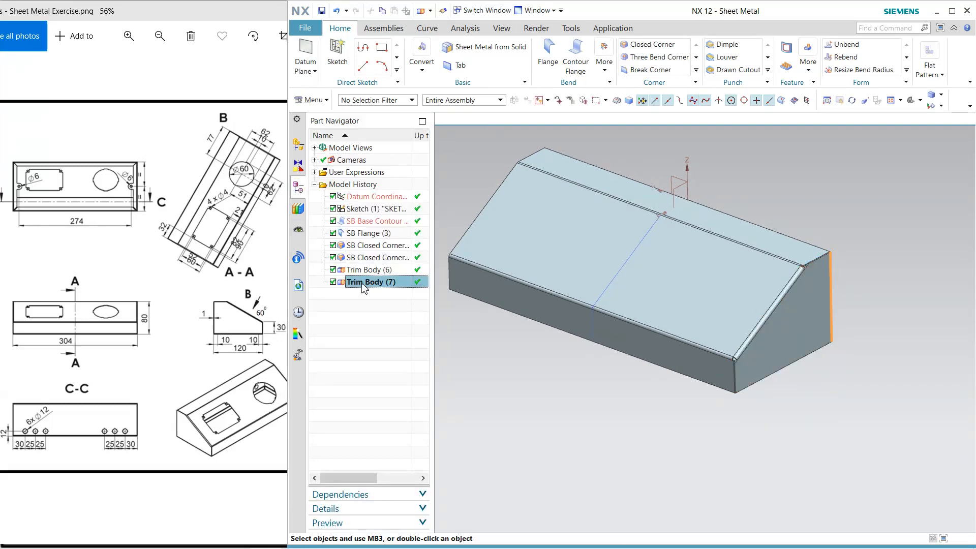
shift+click(363, 270)
shift+click(375, 257)
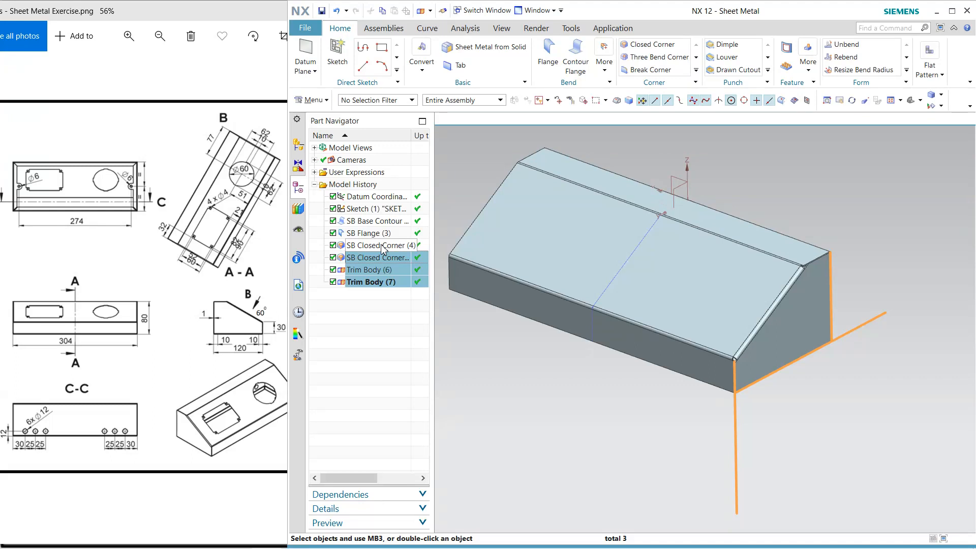
shift+click(382, 247)
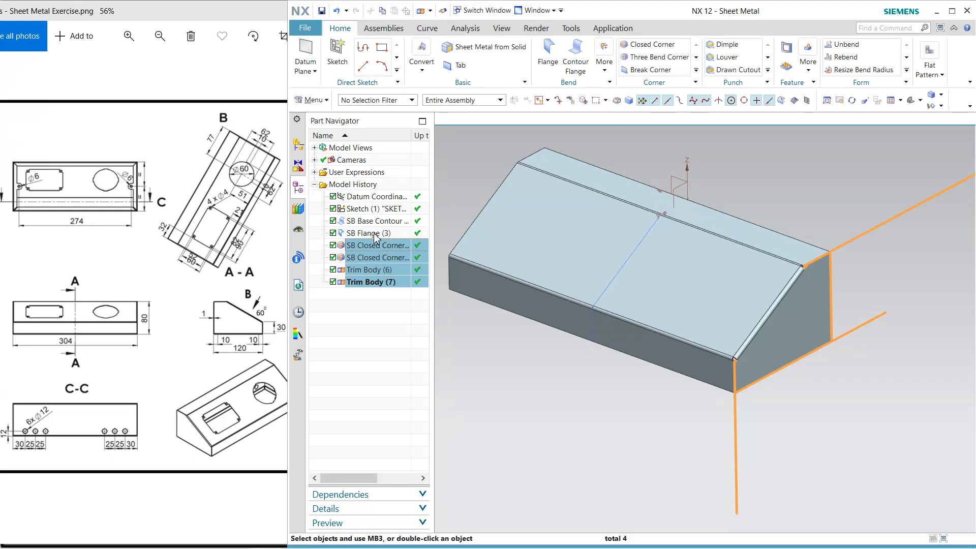
shift+click(375, 234)
click(808, 61)
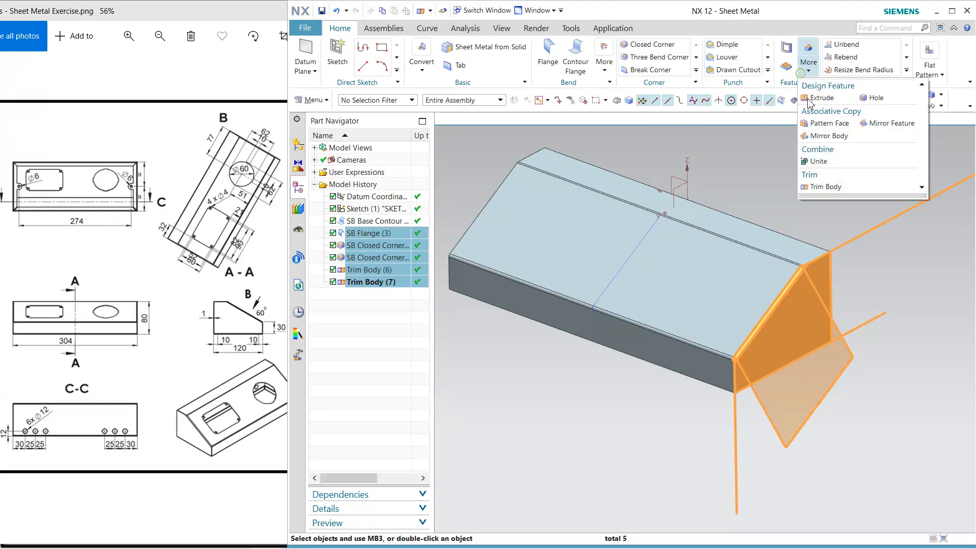
click(901, 125)
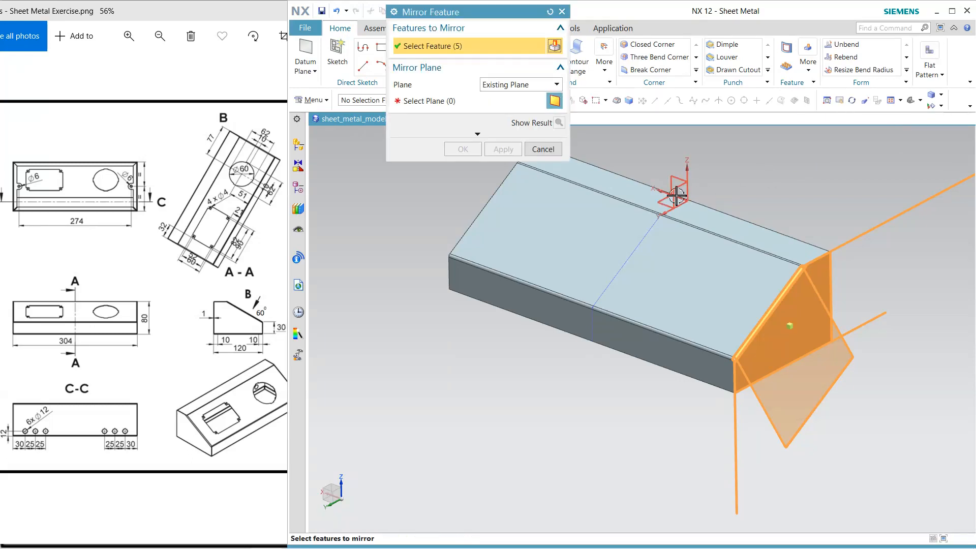
click(433, 101)
click(678, 188)
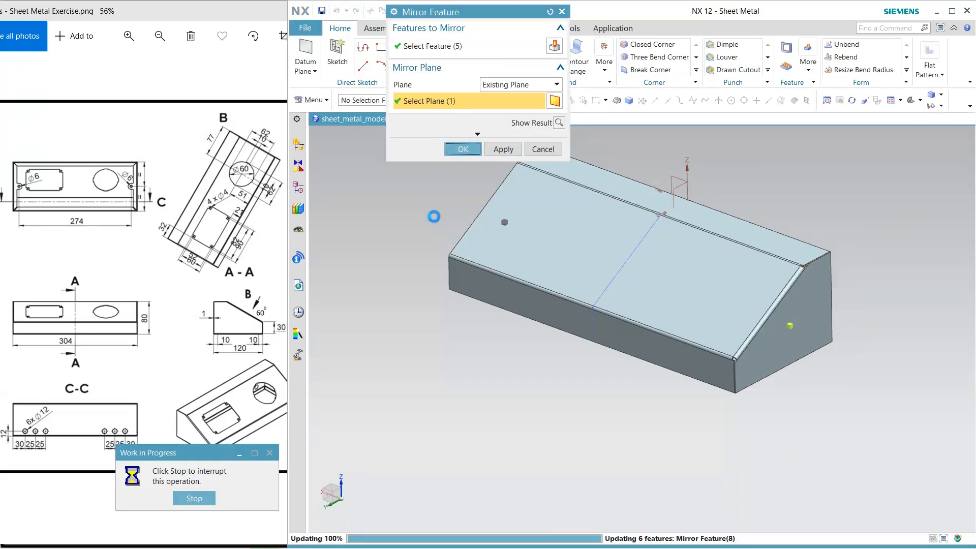
middle_click(434, 217)
middle_drag(432, 214, 478, 213)
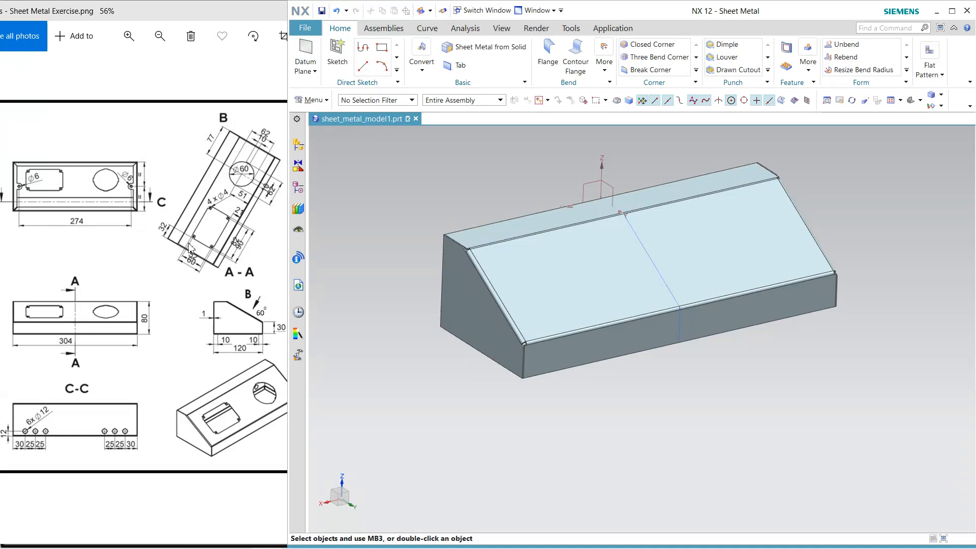
Add a full-width rear flange, 80 mm long at 90°, bent downward from the upper face's rear edge, with Inside length reference and Material Inside inset
click(298, 258)
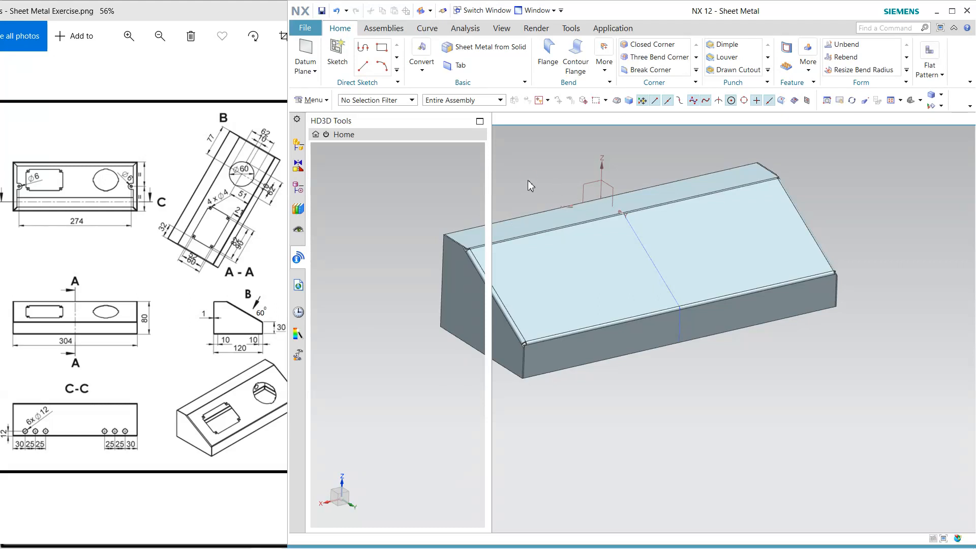
middle_drag(528, 180, 621, 213)
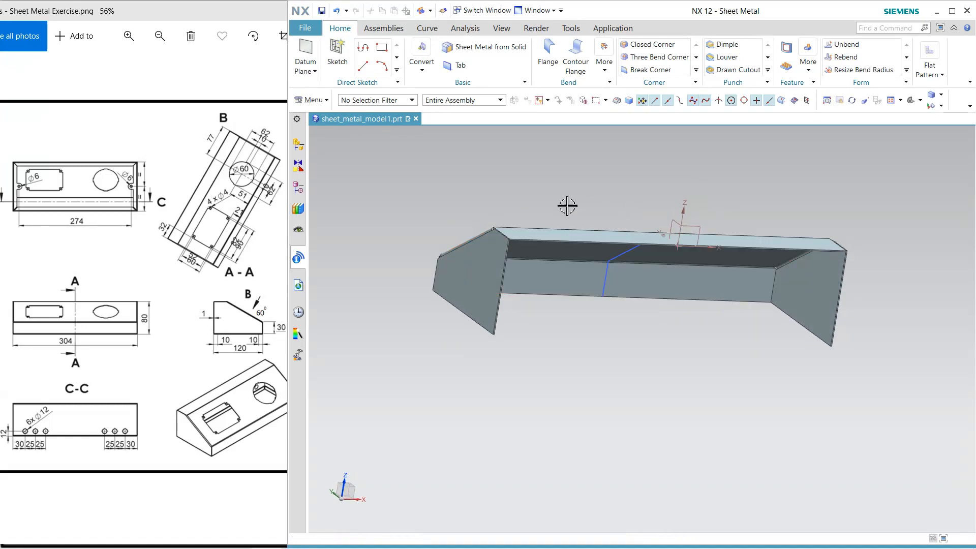
click(549, 54)
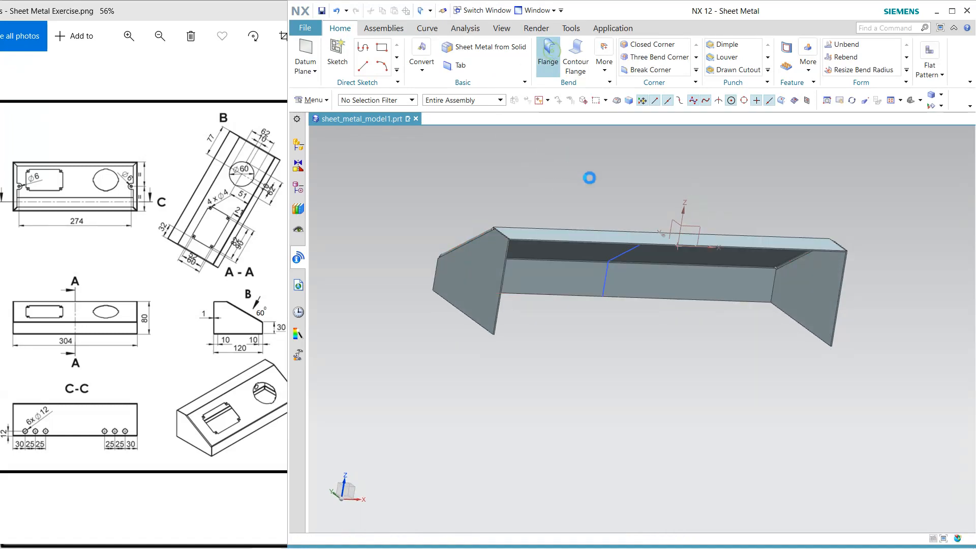
click(604, 239)
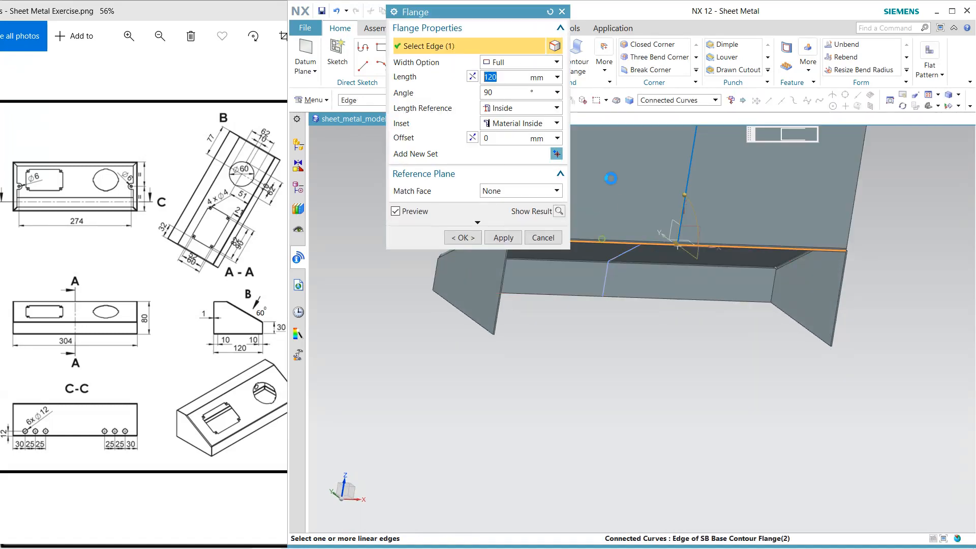
click(474, 79)
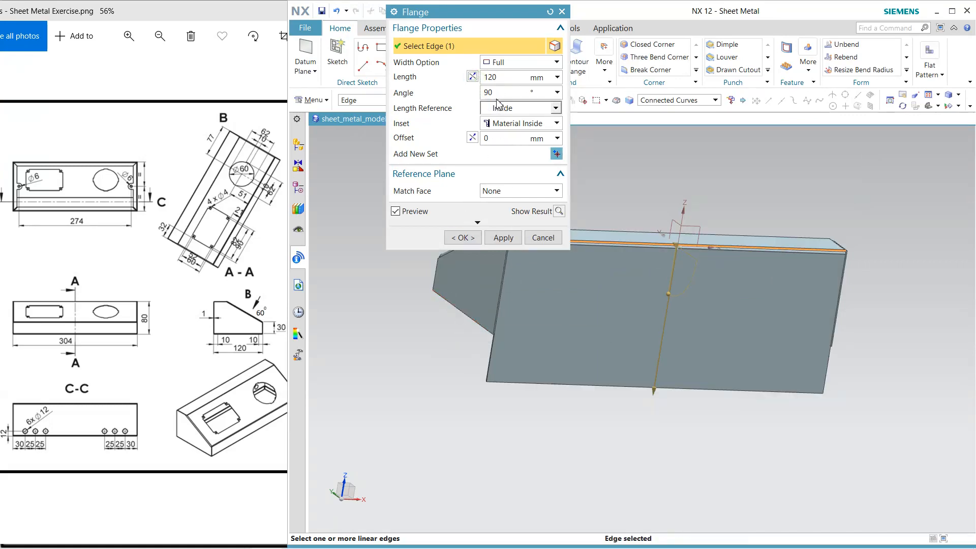
click(501, 77)
key(Return)
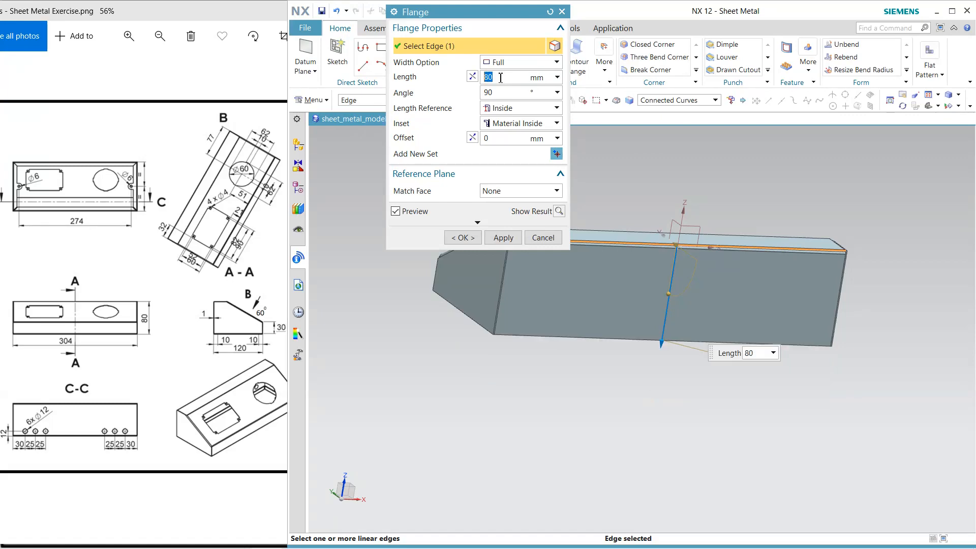
click(466, 237)
Add full-width 10 mm flanges bent inward at 90° along the open-side edges of one side wall and the rear wall
middle_drag(708, 414, 514, 351)
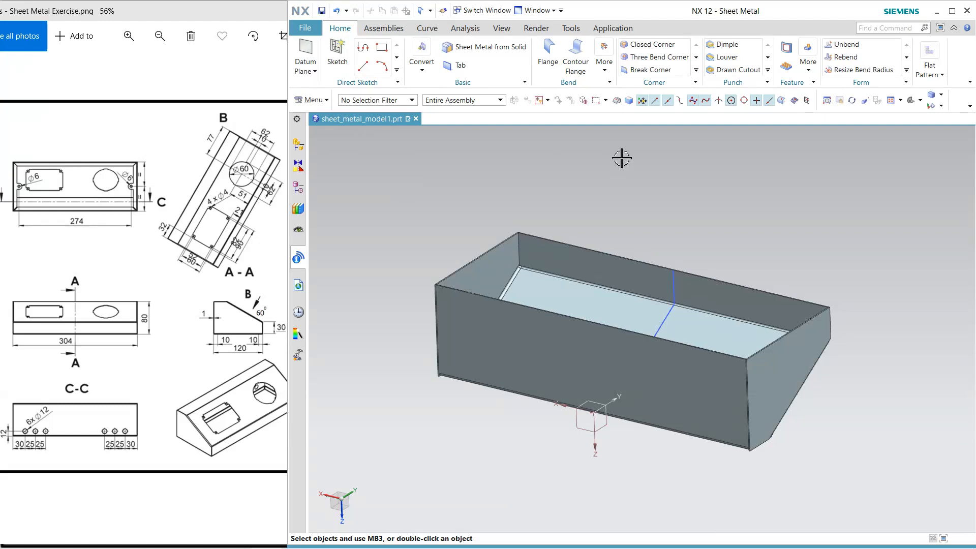
click(547, 56)
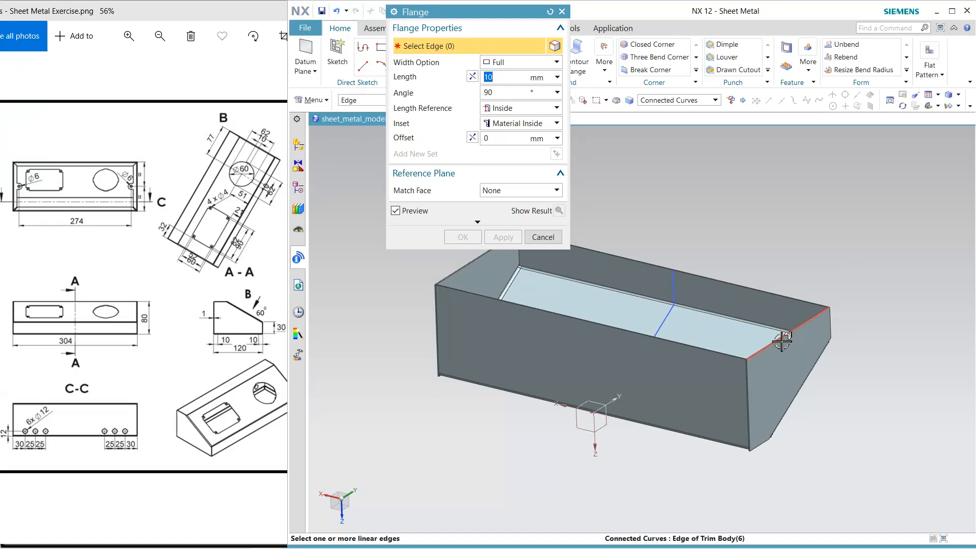
click(782, 340)
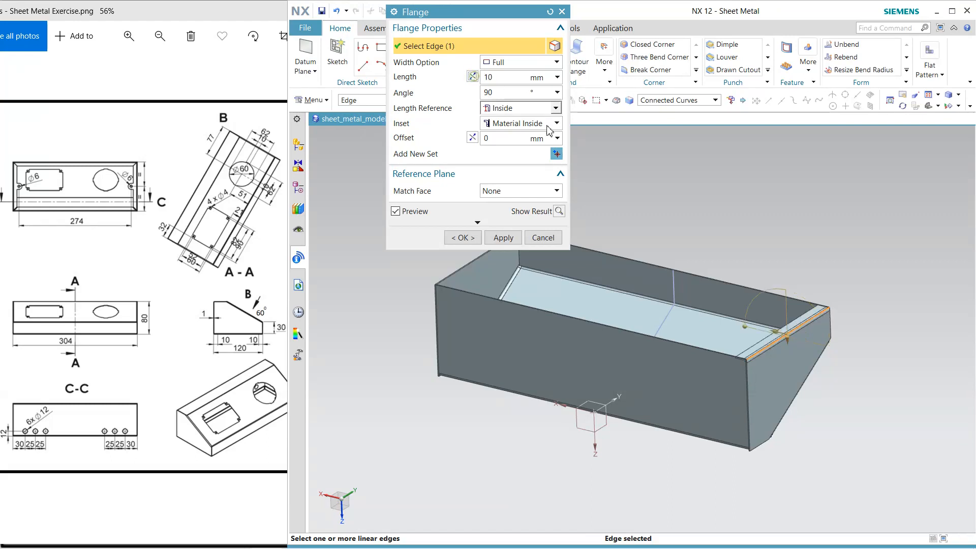
click(511, 241)
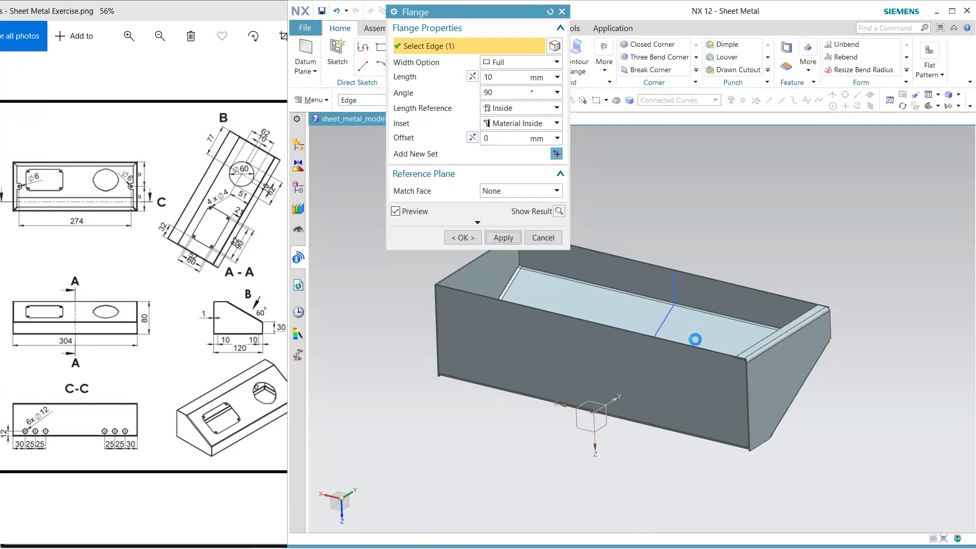
click(692, 349)
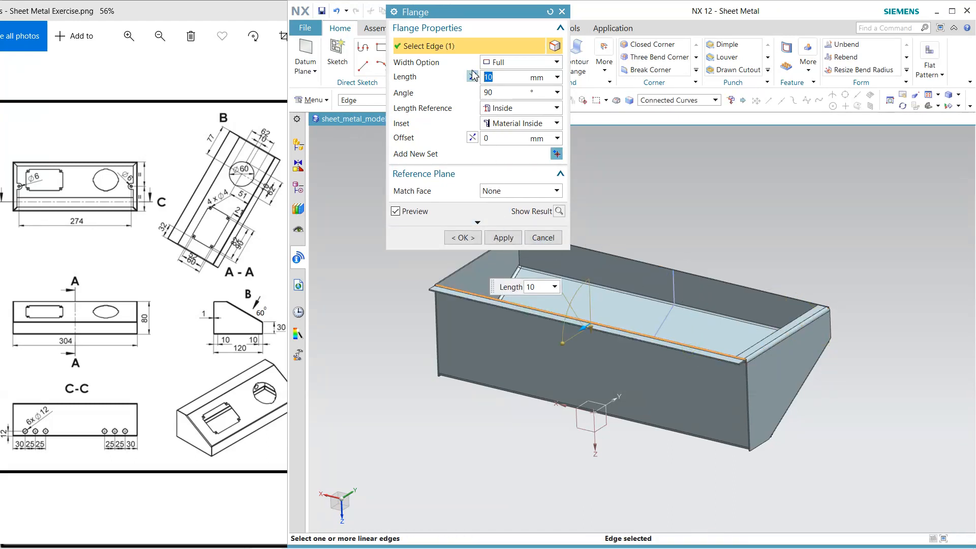
click(504, 238)
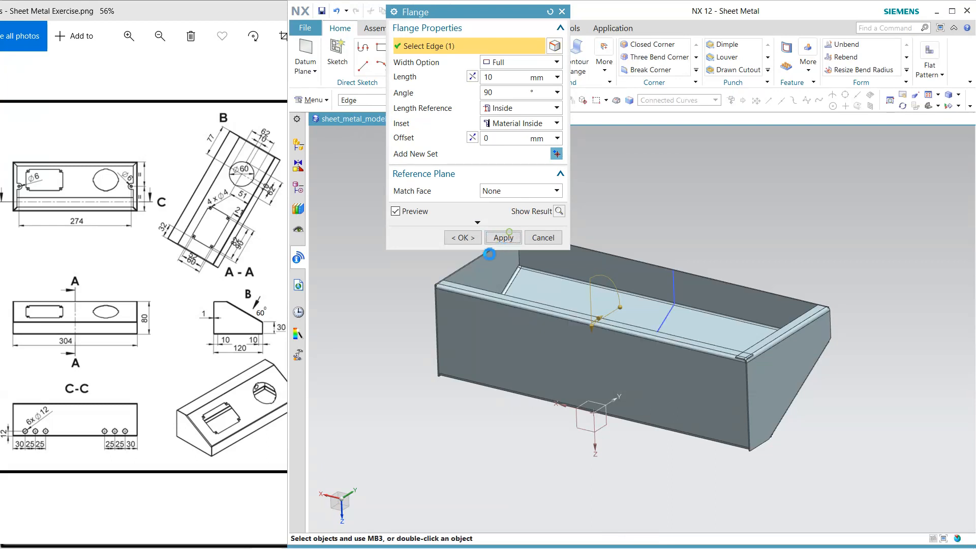
Add full-width 10 mm inward flanges along the open-side edges of the opposite side wall and the front wall
click(465, 269)
click(504, 238)
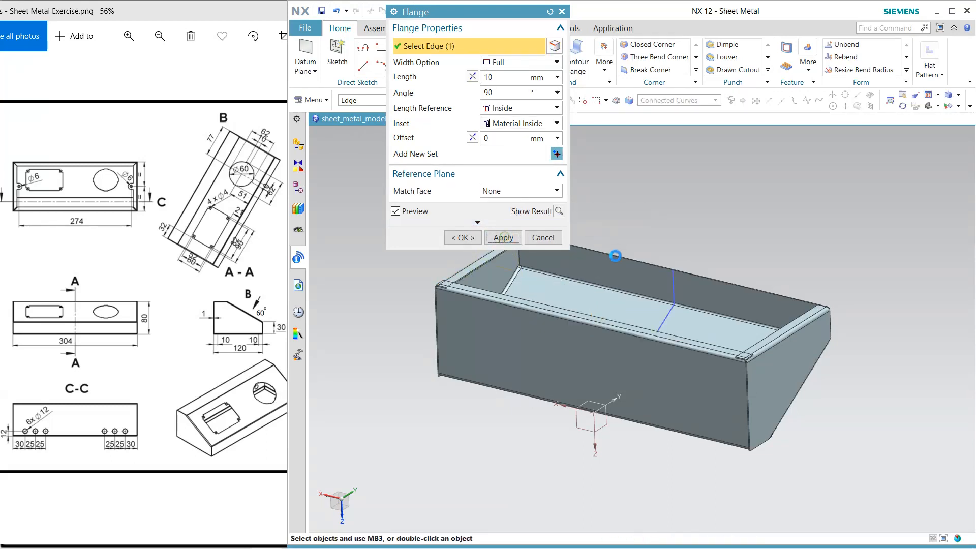
click(618, 258)
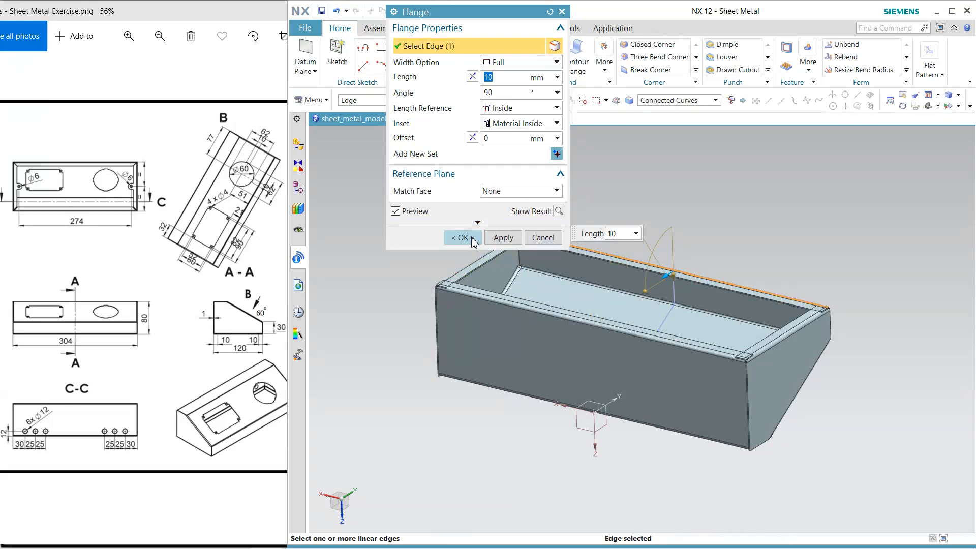
click(472, 241)
middle_drag(632, 200, 599, 213)
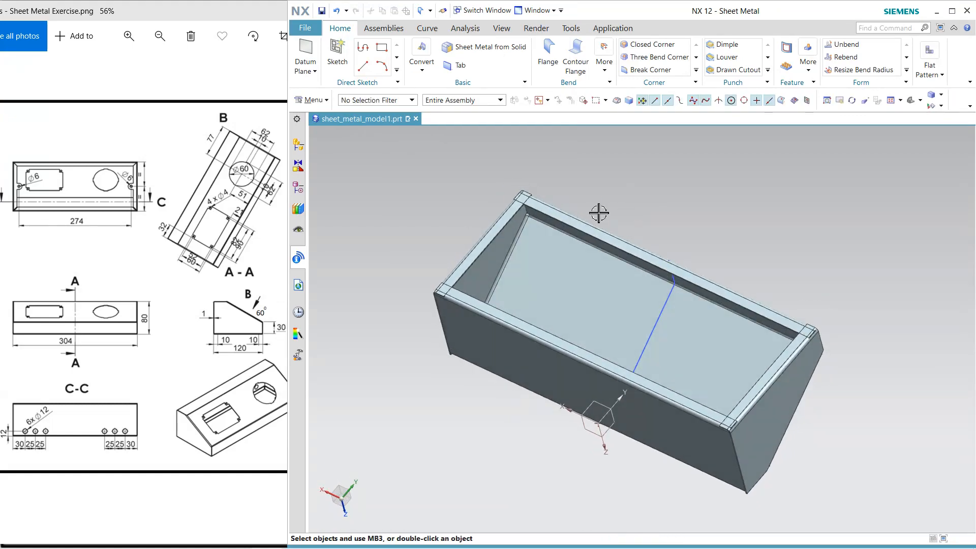
Unbend the inward flanges along the open-side edges of one side wall and the front wall, keeping each wall face stationary
scroll(462, 260, up, 4)
scroll(705, 217, down, 4)
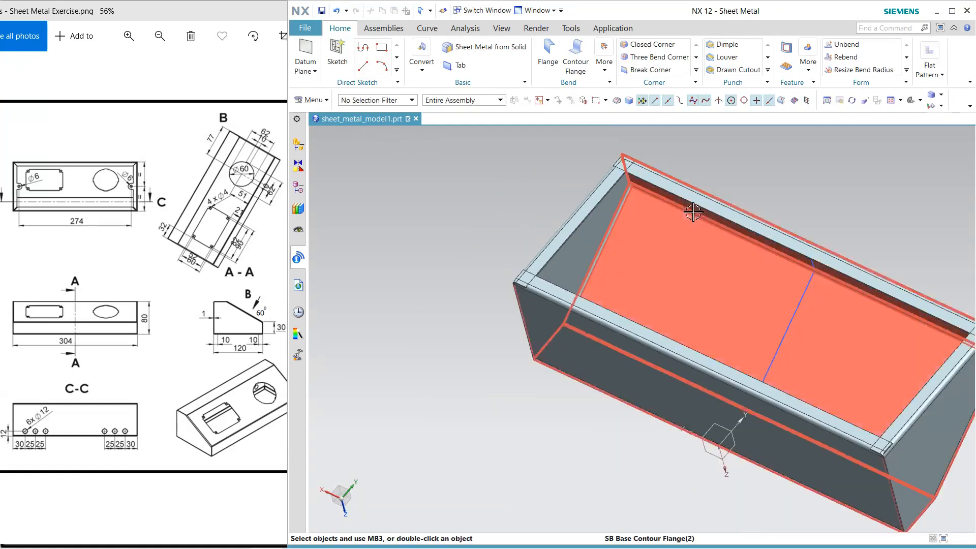
middle_drag(704, 213, 705, 196)
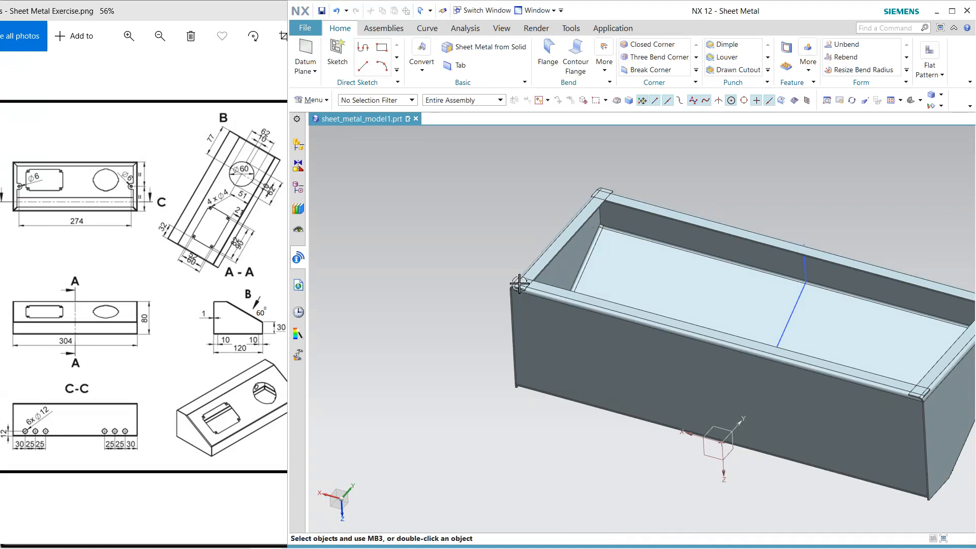
scroll(711, 193, up, 4)
click(856, 49)
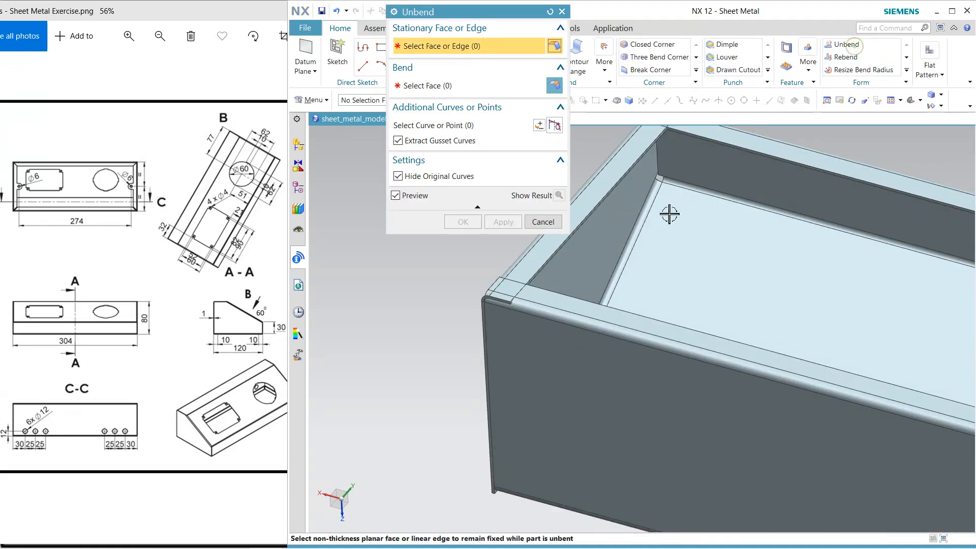
click(588, 260)
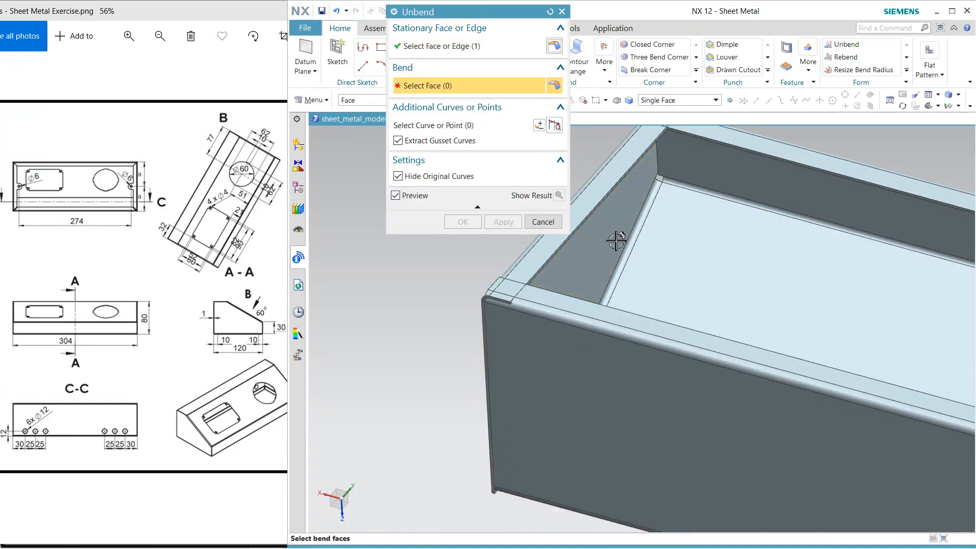
click(503, 222)
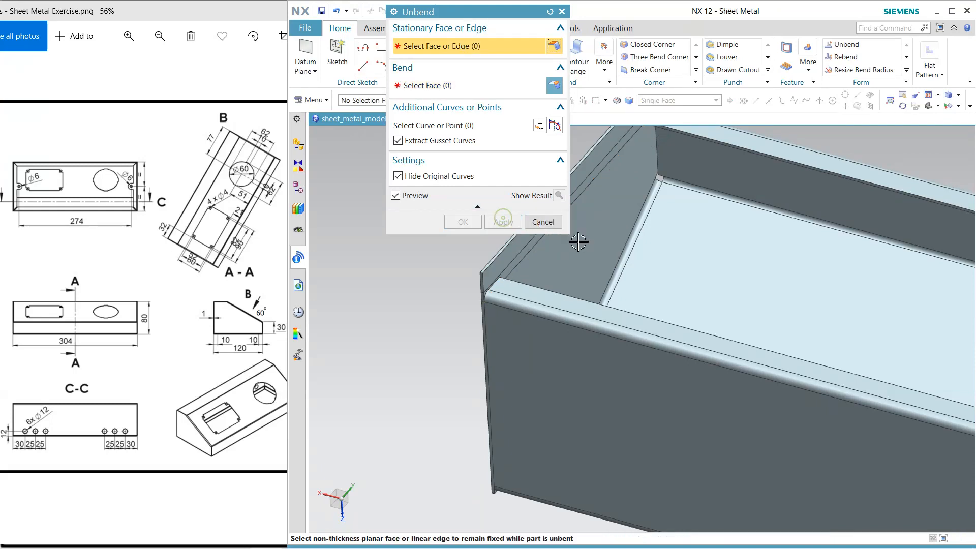
click(749, 149)
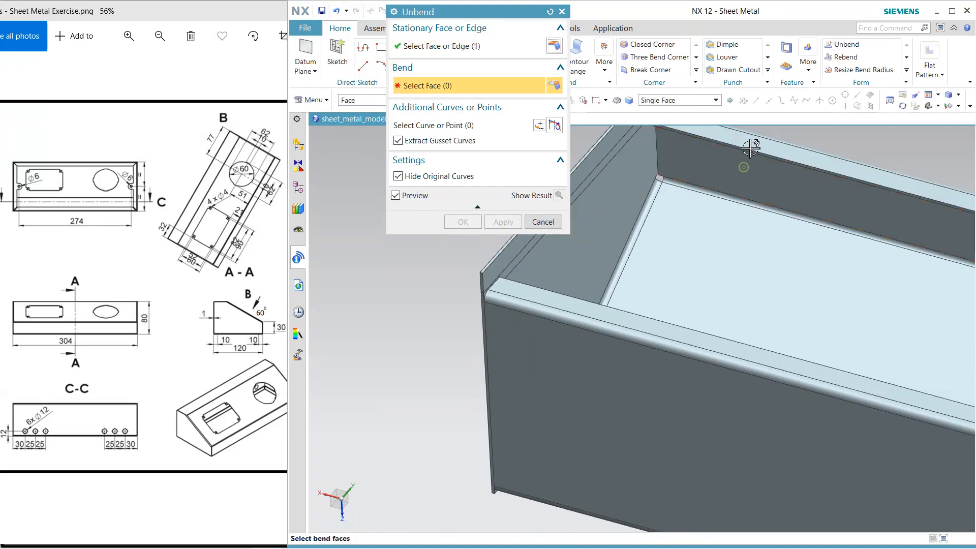
click(758, 148)
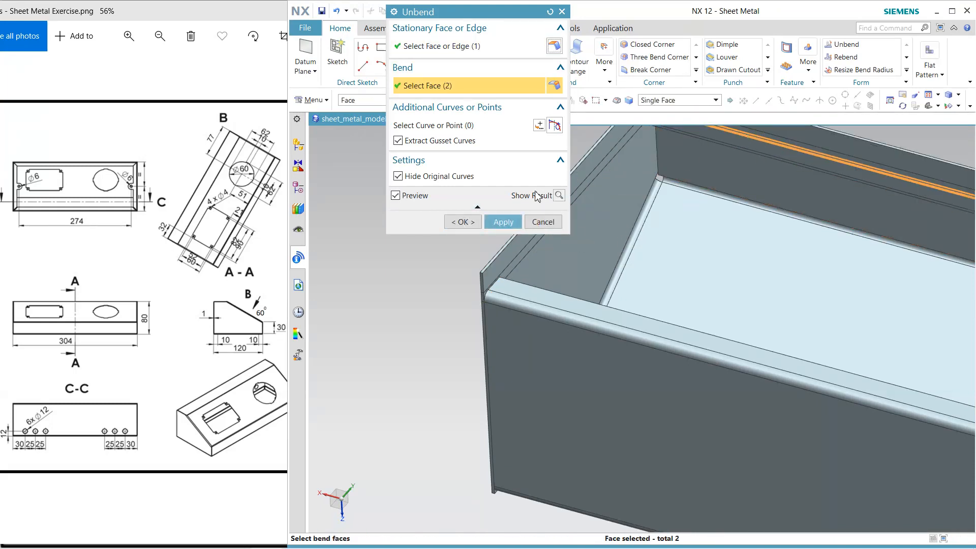
click(503, 222)
Unbend the inward flanges of the rear wall and the opposite side wall, keeping each wall face stationary
middle_drag(704, 255, 627, 251)
click(744, 265)
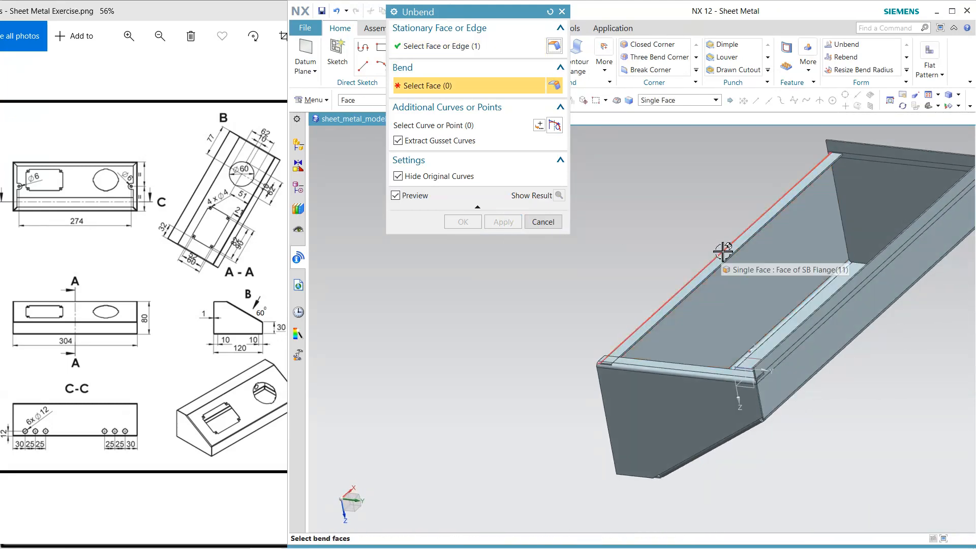
click(725, 246)
click(517, 222)
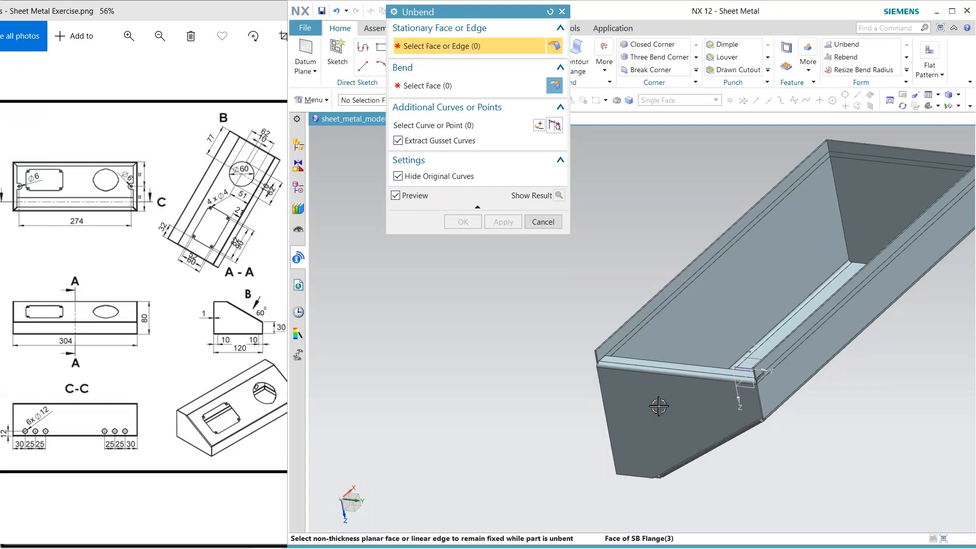
click(658, 406)
click(648, 366)
click(463, 222)
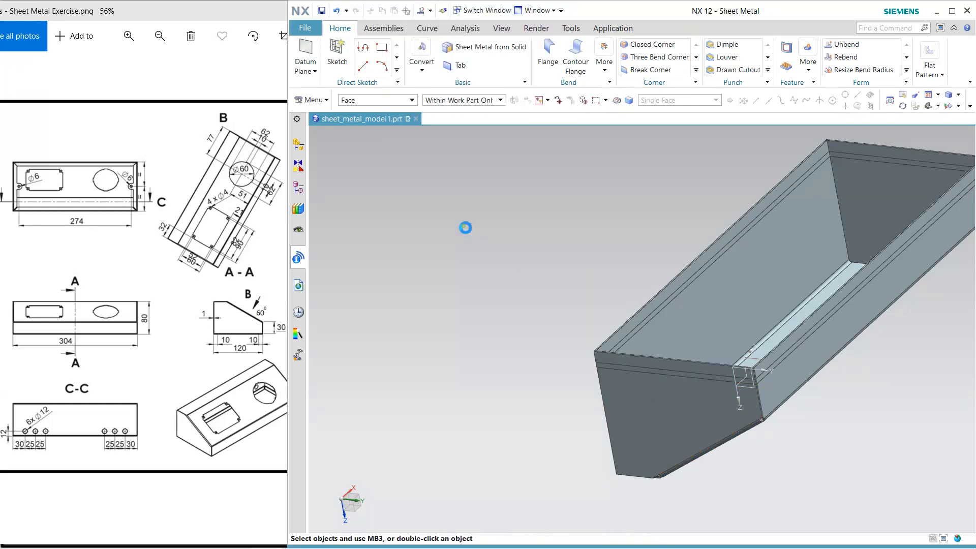
Chamfer both flattened flange ends by 11 mm with Break Corner where the first side wall meets the rear wall
middle_drag(496, 280, 584, 278)
scroll(693, 146, up, 5)
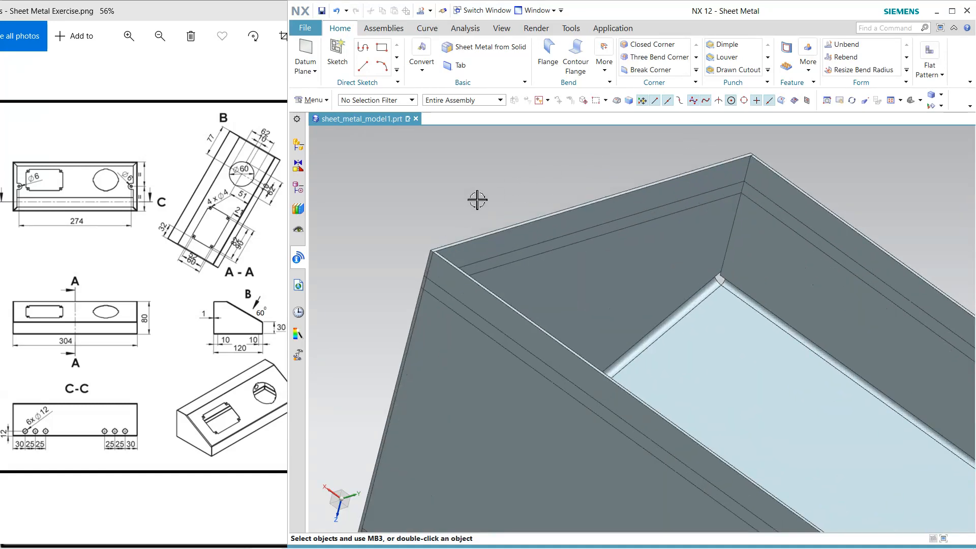
click(650, 69)
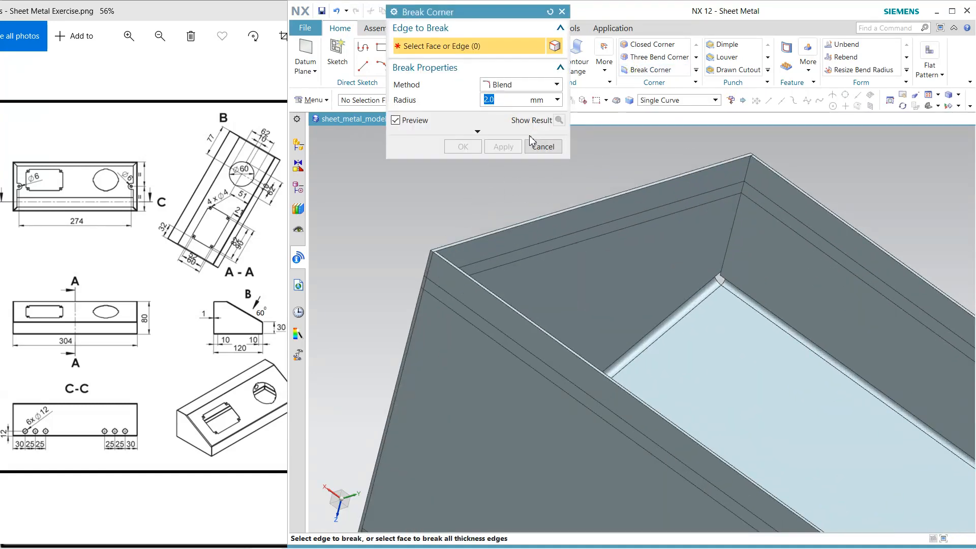
click(508, 84)
click(509, 103)
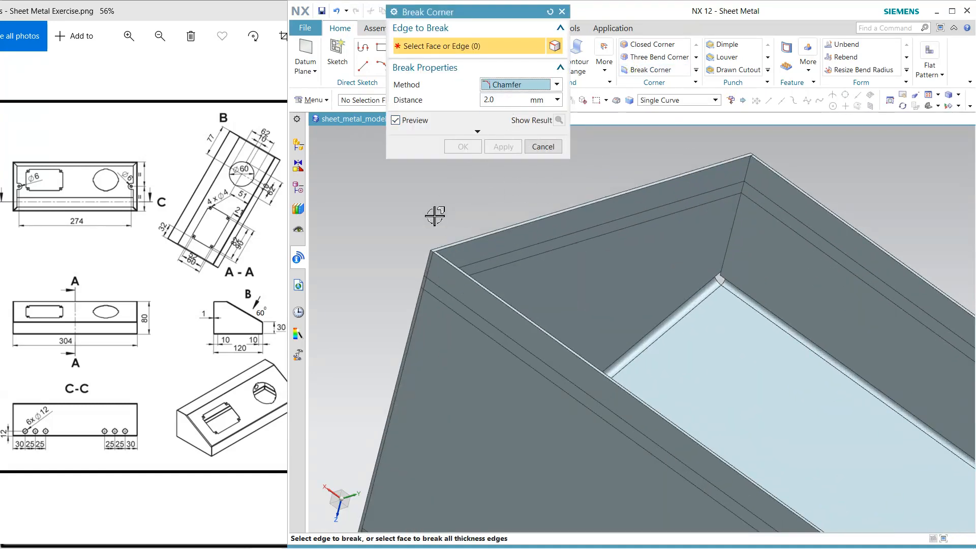
click(433, 253)
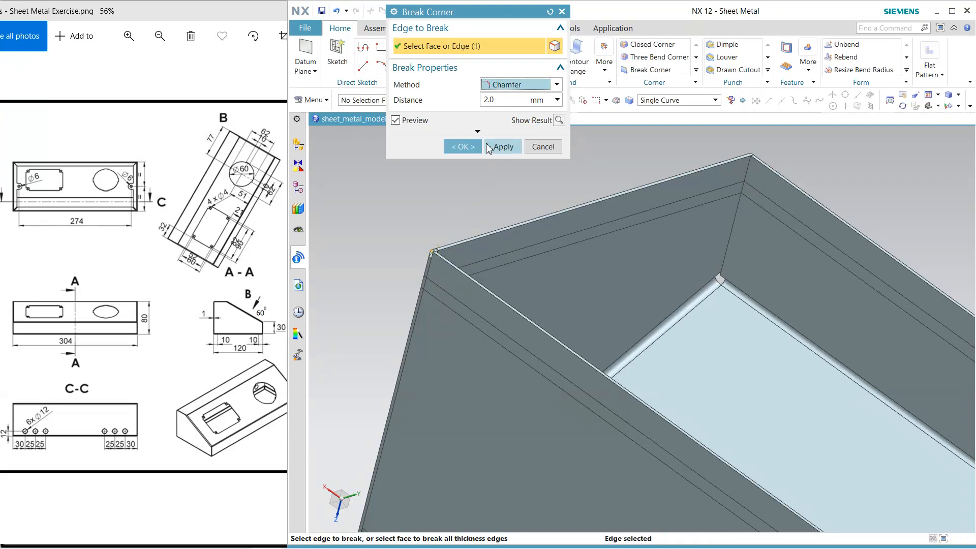
click(503, 100)
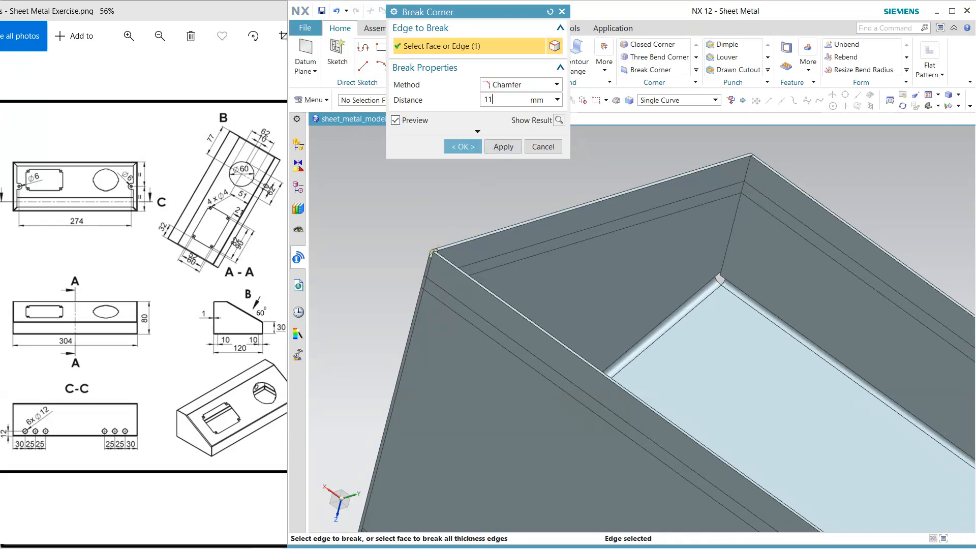
click(509, 146)
scroll(439, 245, up, 2)
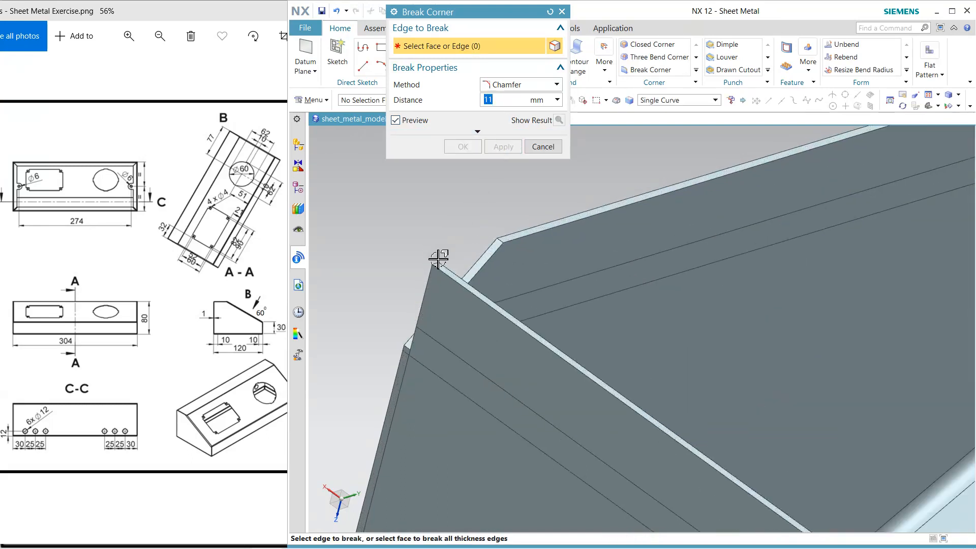
click(438, 262)
click(494, 147)
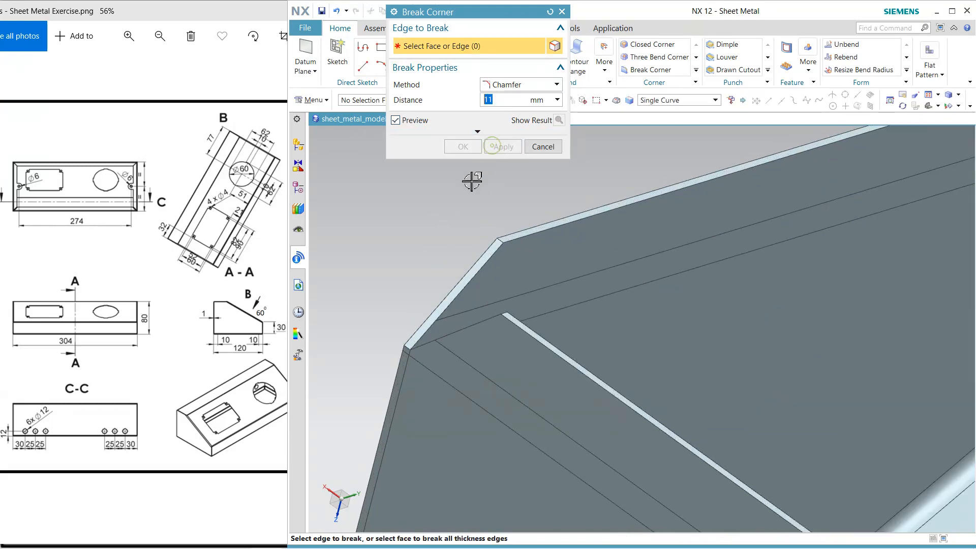
Apply the 11 mm corner chamfer to both flattened flange ends where the first side wall meets the front wall
scroll(462, 201, down, 3)
scroll(704, 161, up, 3)
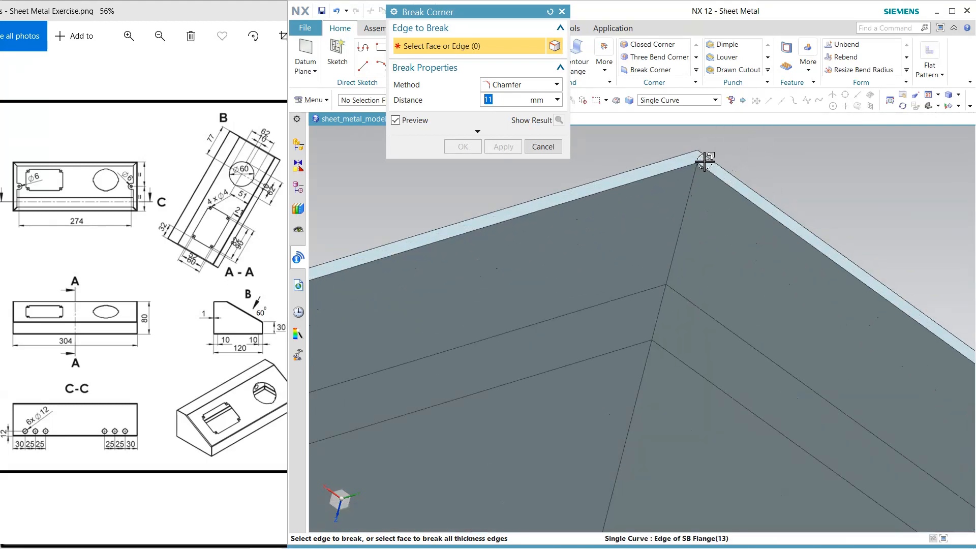
click(706, 154)
click(504, 147)
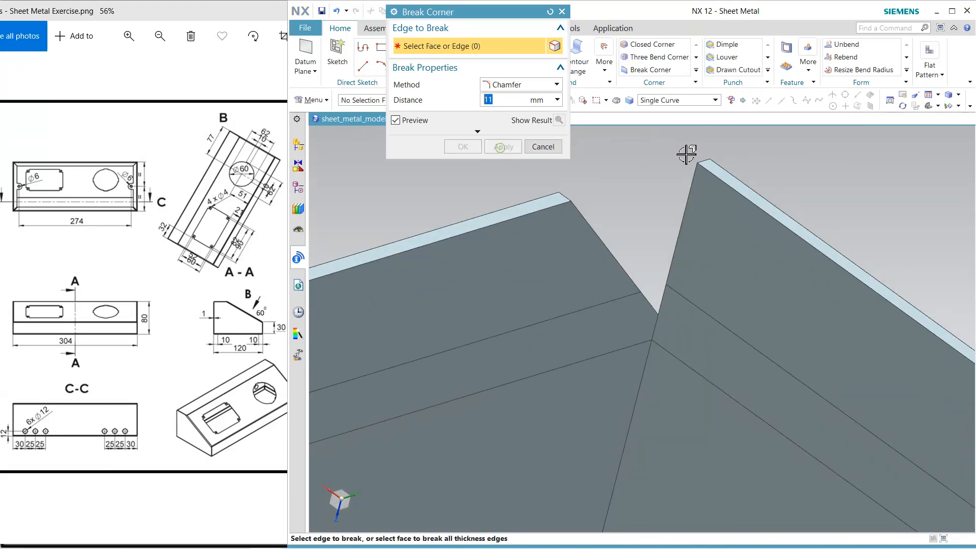
click(705, 161)
click(513, 147)
Apply the 11 mm corner chamfer to both flattened flange ends where the front wall meets the opposite side wall
scroll(619, 247, down, 4)
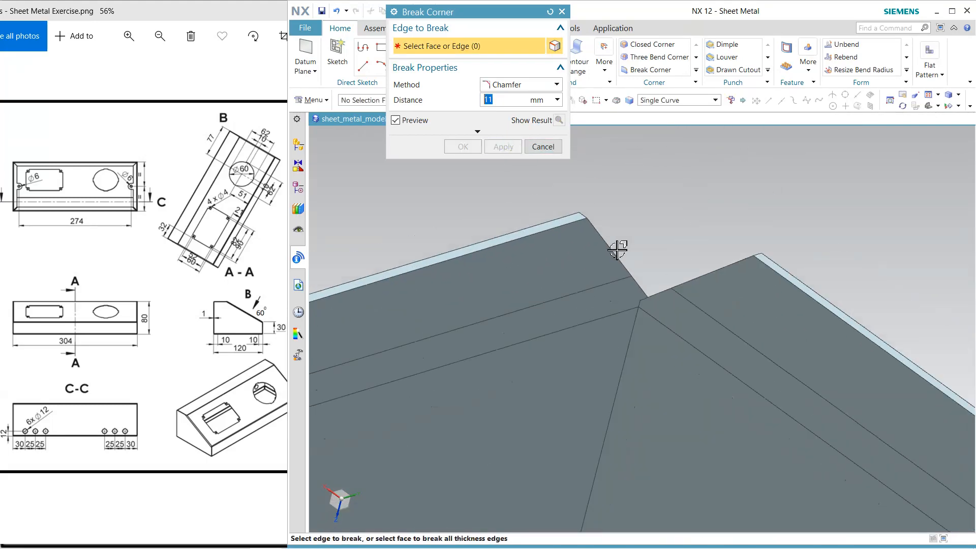
scroll(622, 246, down, 3)
scroll(943, 464, up, 5)
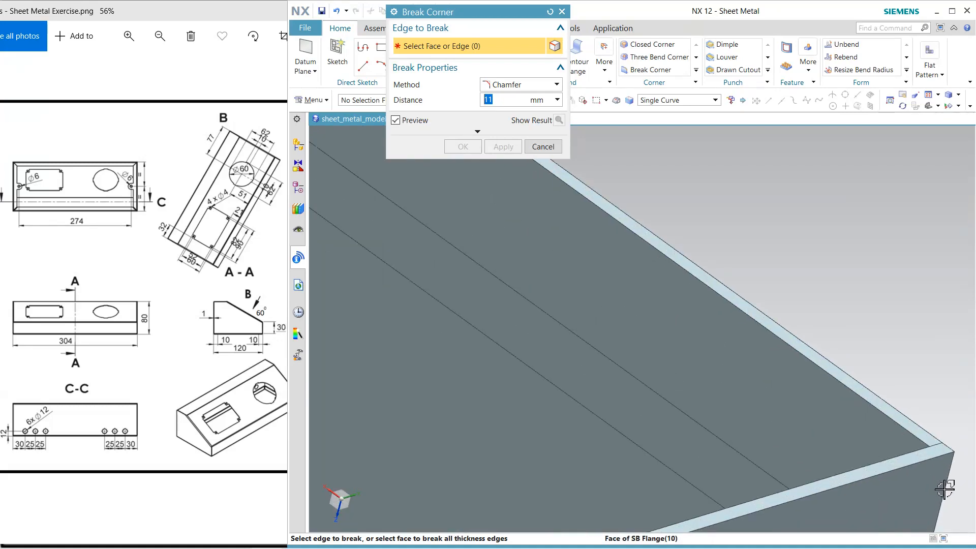
click(947, 452)
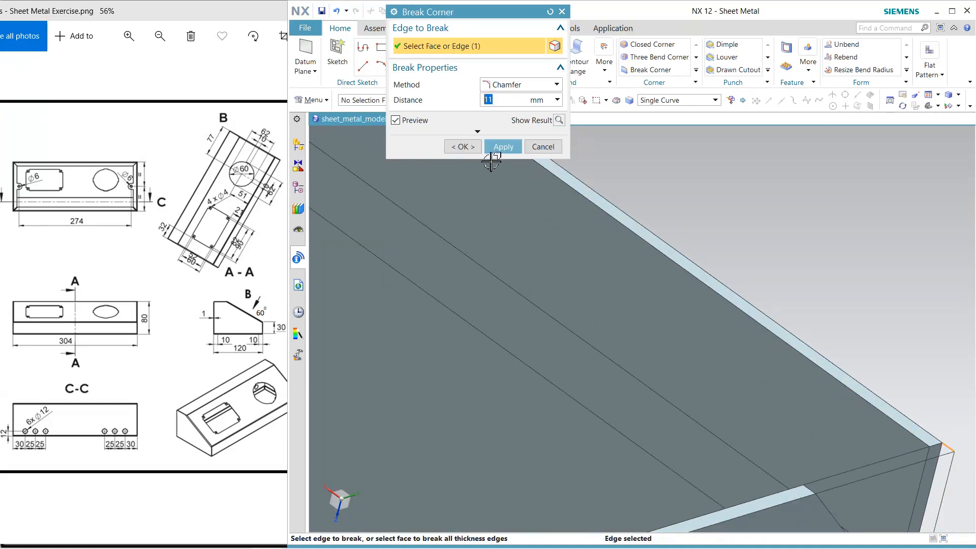
click(501, 149)
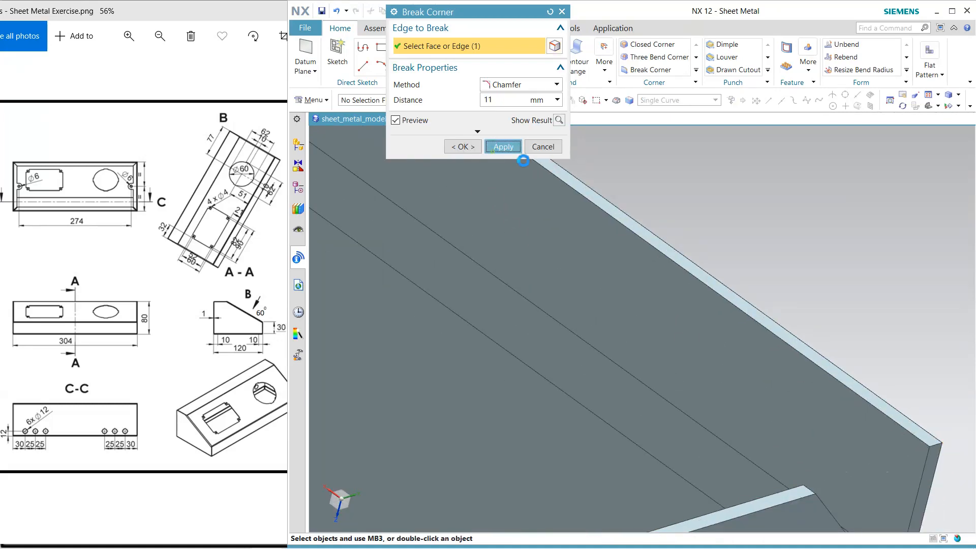
click(936, 446)
click(505, 150)
Apply the 11 mm corner chamfer to both flattened flange ends where the rear wall meets the opposite side wall
scroll(807, 270, down, 8)
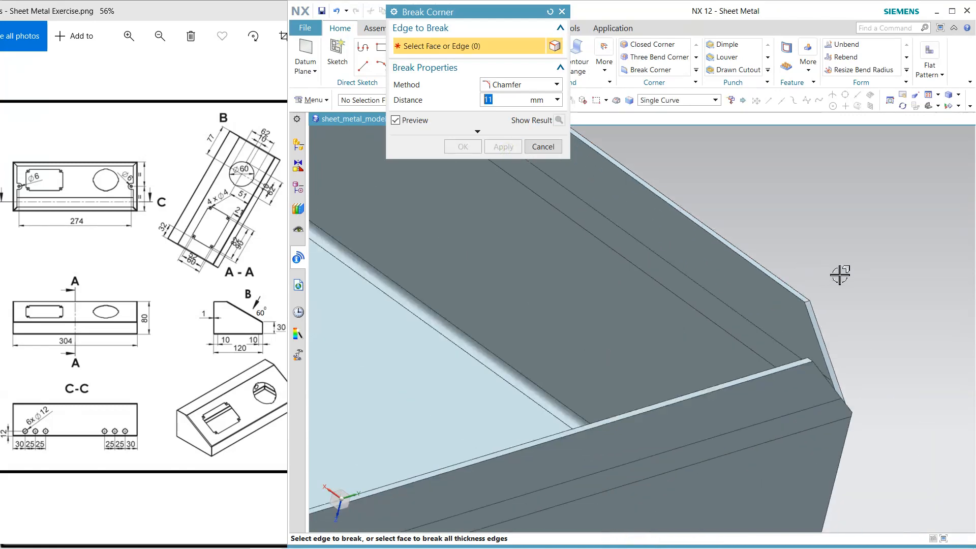
scroll(622, 383, up, 4)
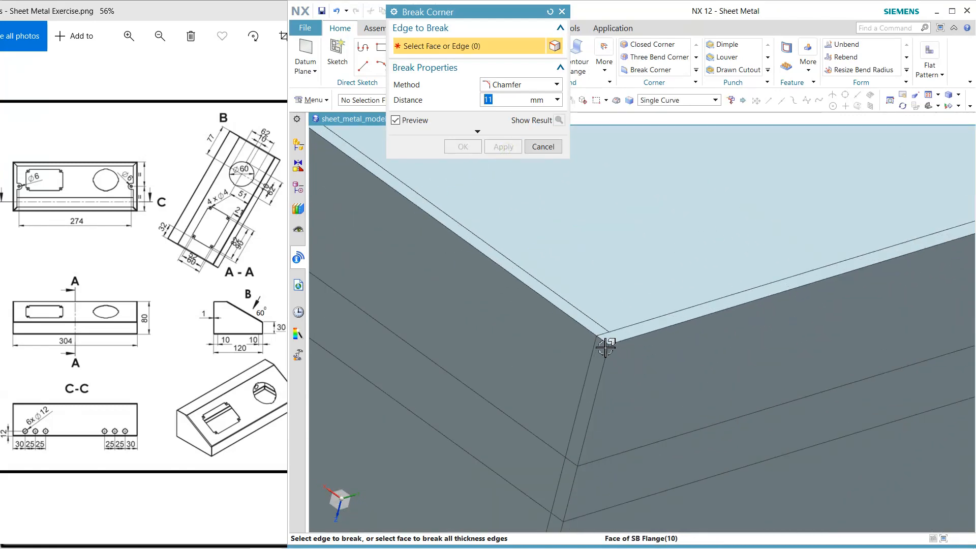
click(603, 340)
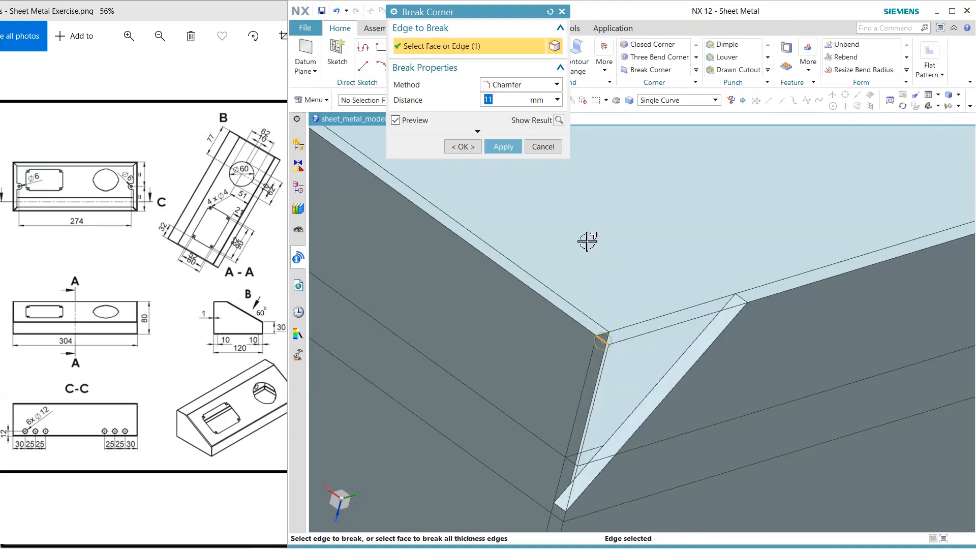
click(496, 148)
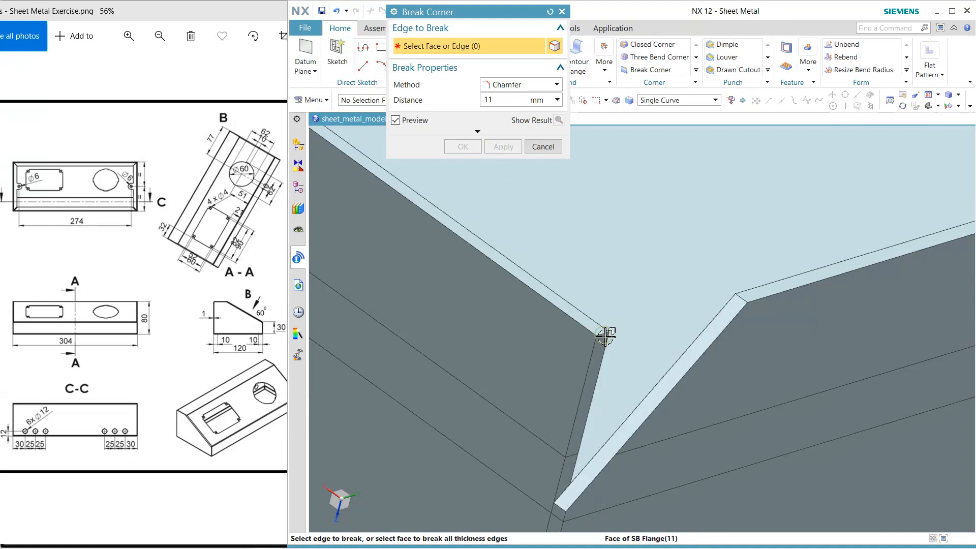
click(605, 337)
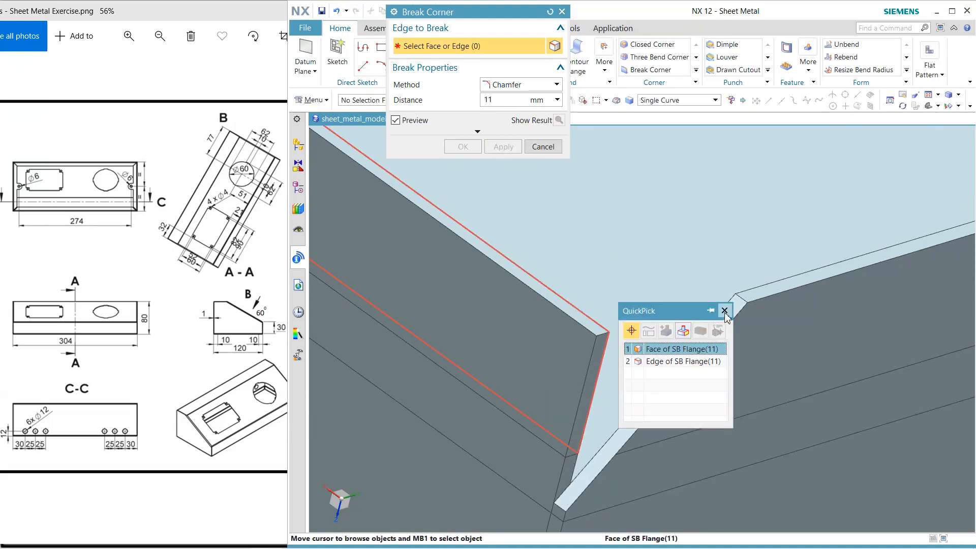
click(681, 361)
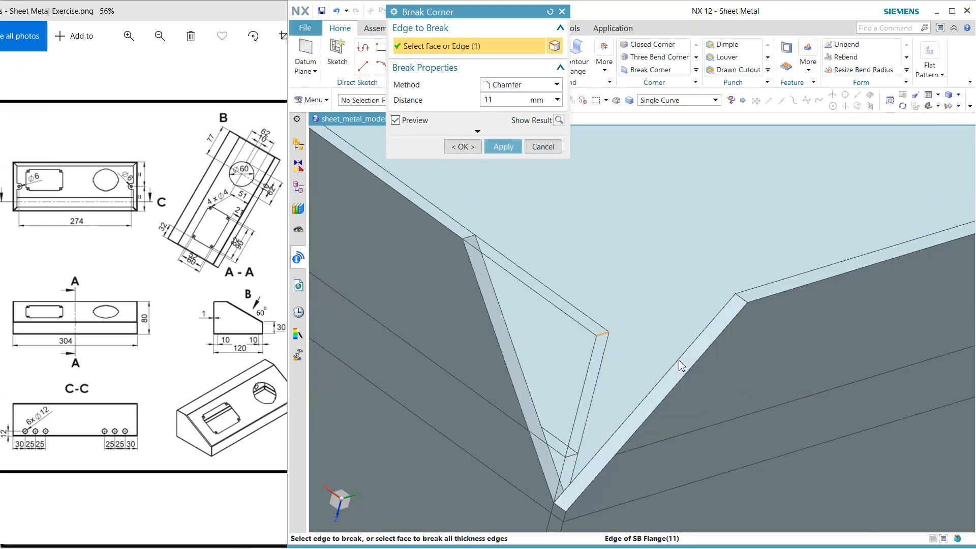
click(500, 151)
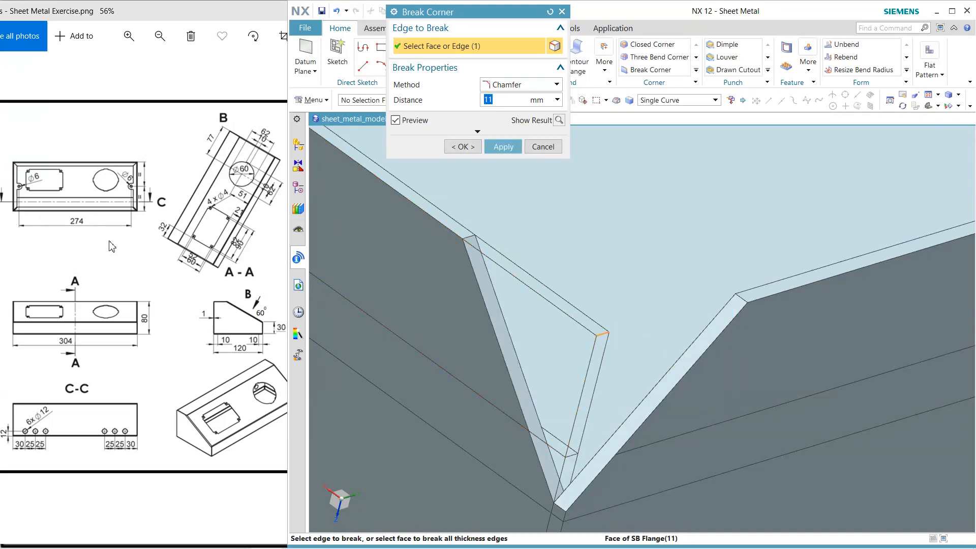
click(500, 151)
click(543, 146)
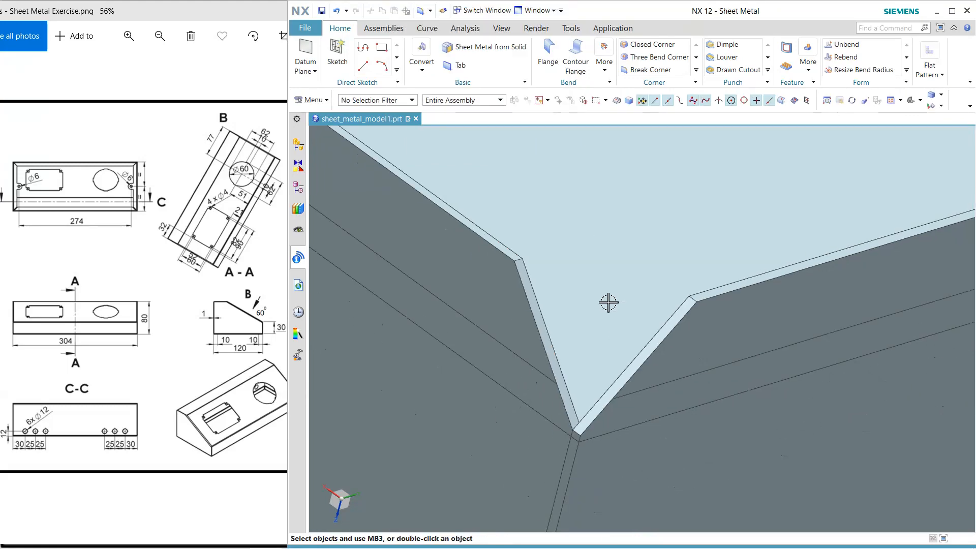
Rebend the four unfolded flange bends around the enclosure's open rim with Rebend
scroll(609, 303, down, 5)
scroll(405, 163, down, 3)
scroll(426, 188, up, 5)
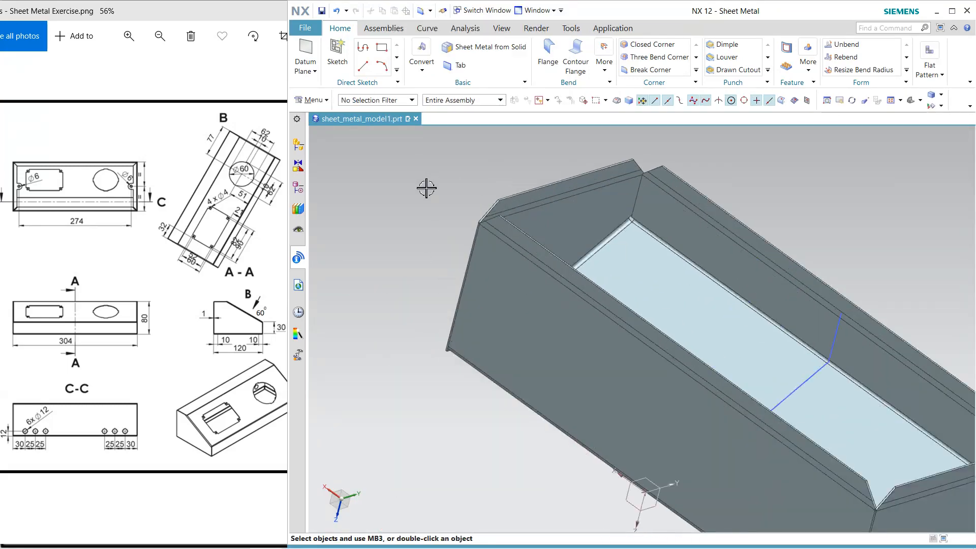
click(844, 57)
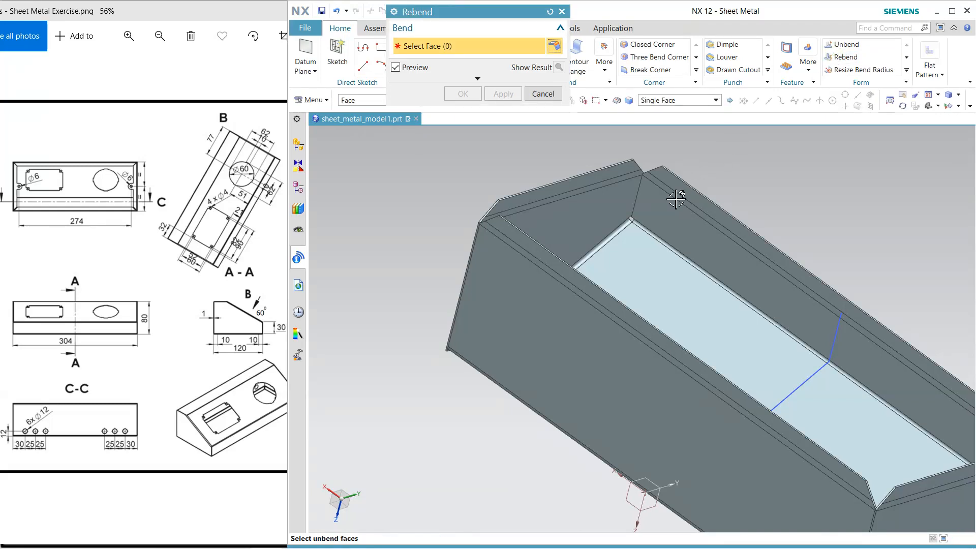
click(676, 199)
click(565, 206)
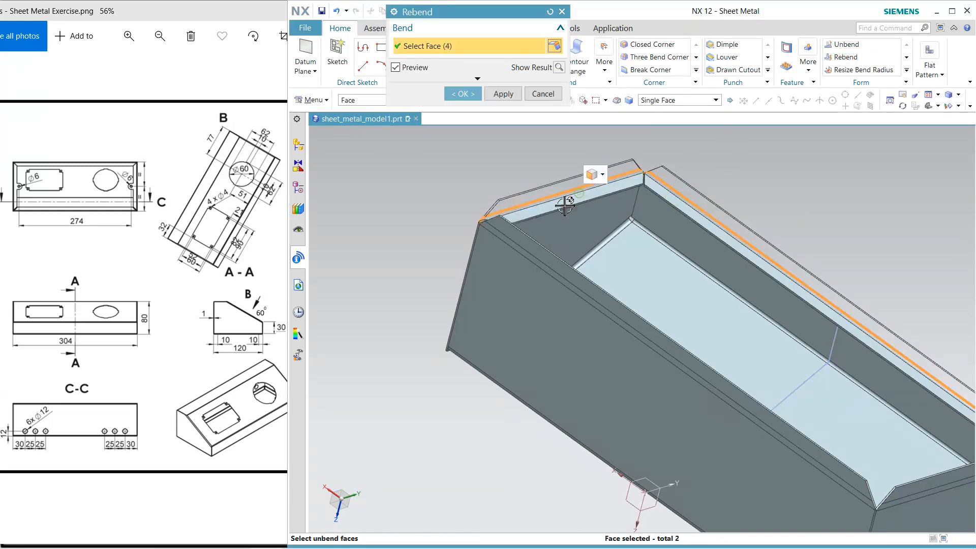
click(541, 261)
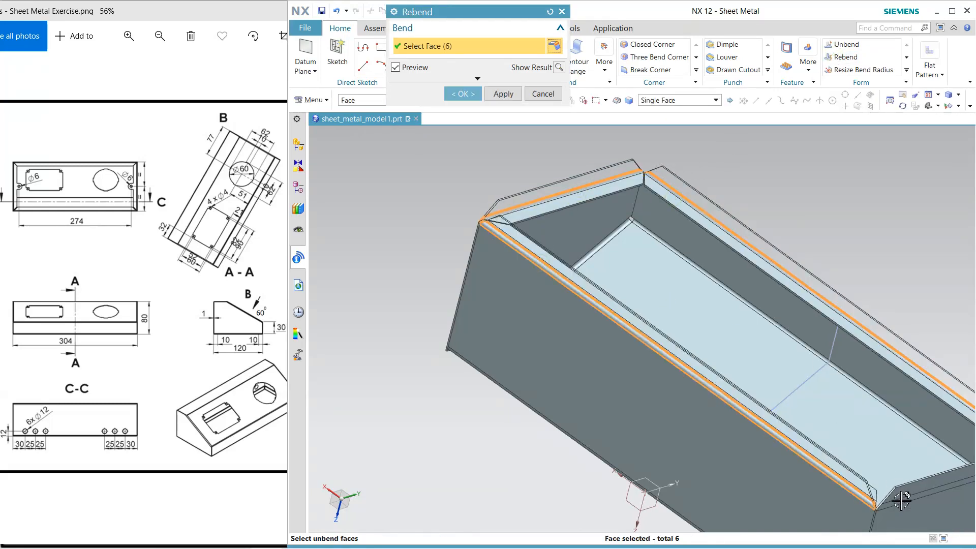
click(902, 501)
click(462, 95)
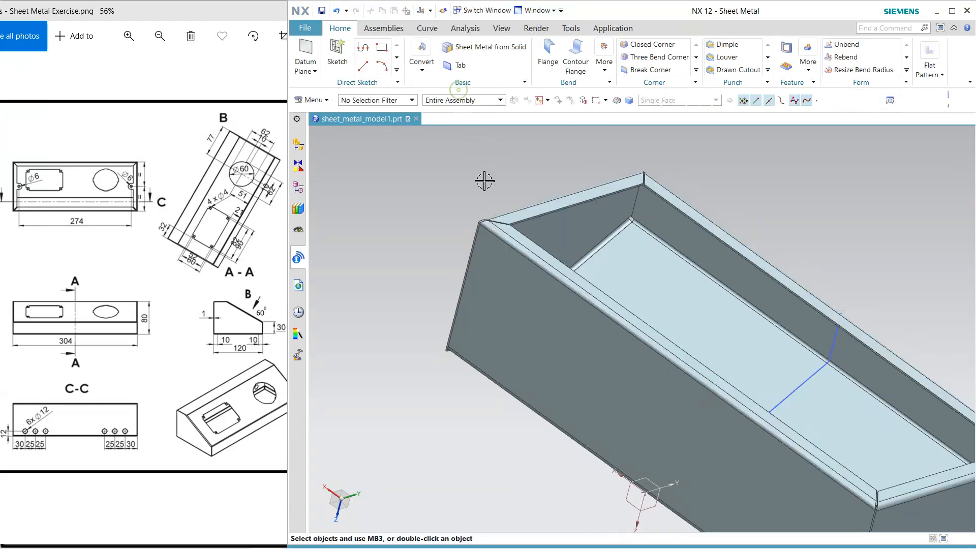
Inspect the folded flanges' mitred corners and hide the sketch line across the middle of the enclosure
scroll(483, 181, up, 5)
middle_drag(504, 219, 473, 190)
scroll(472, 191, down, 6)
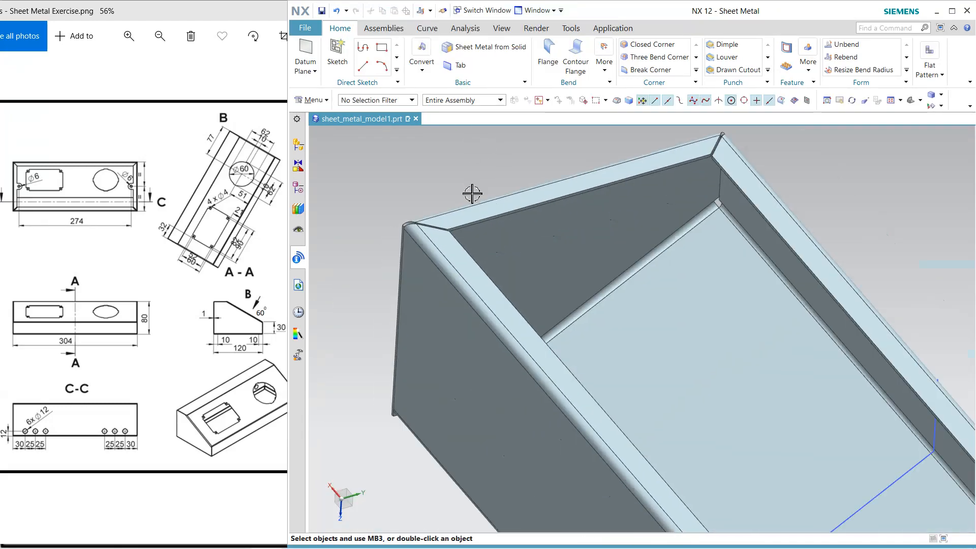
middle_drag(630, 206, 639, 323)
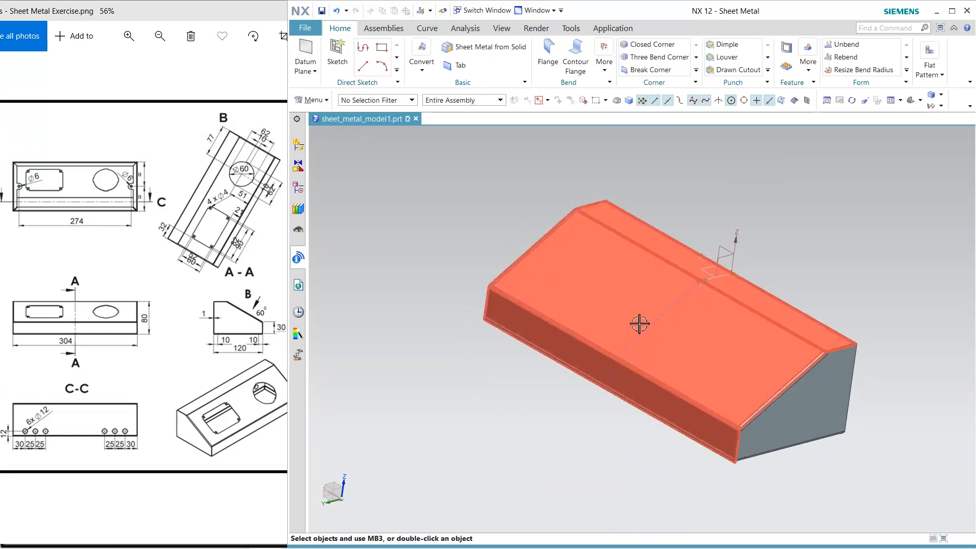
click(646, 332)
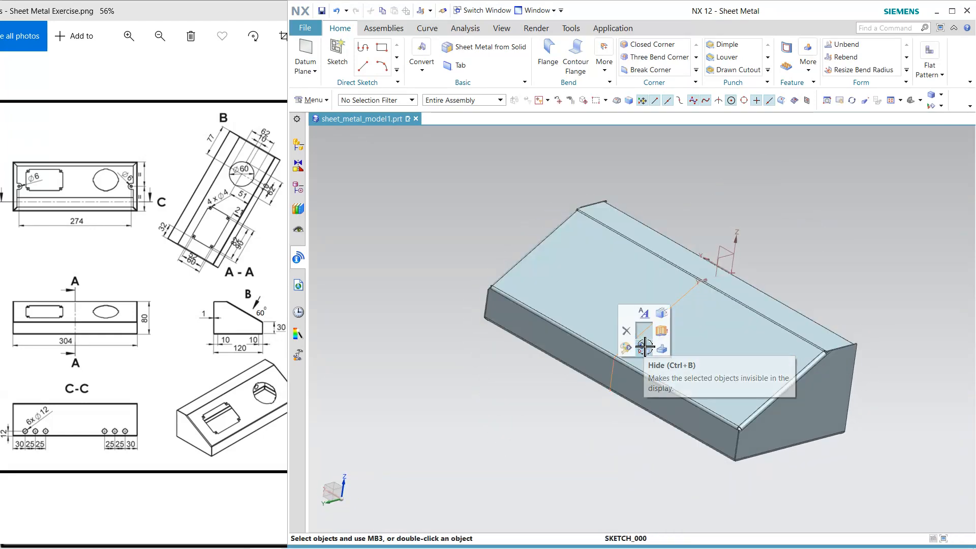
click(630, 346)
Round the first side wall's upper rear corner with a Break Corner blend of 3 mm radius
mouse_move(584, 405)
middle_down()
mouse_move(598, 407)
mouse_move(584, 388)
mouse_move(527, 392)
middle_up()
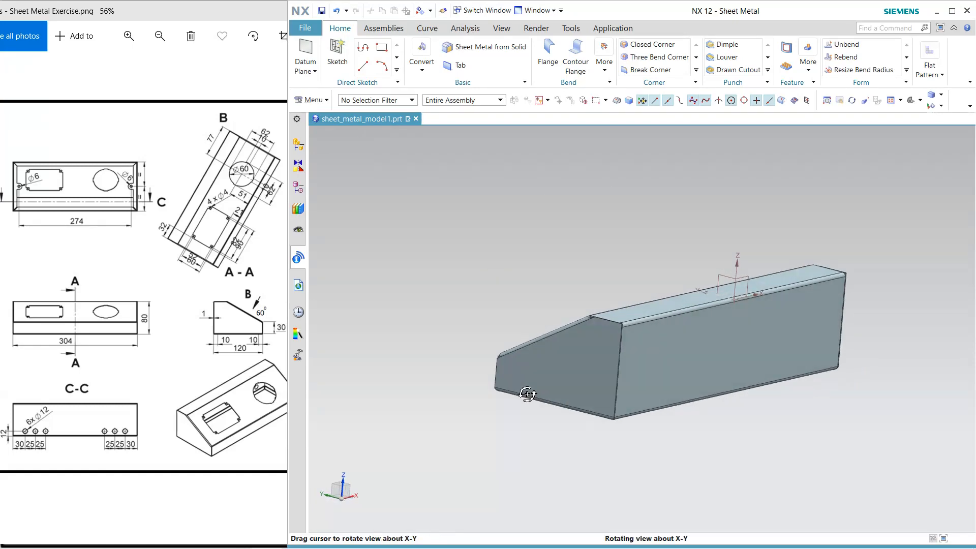
scroll(585, 381, down, 6)
scroll(618, 363, down, 3)
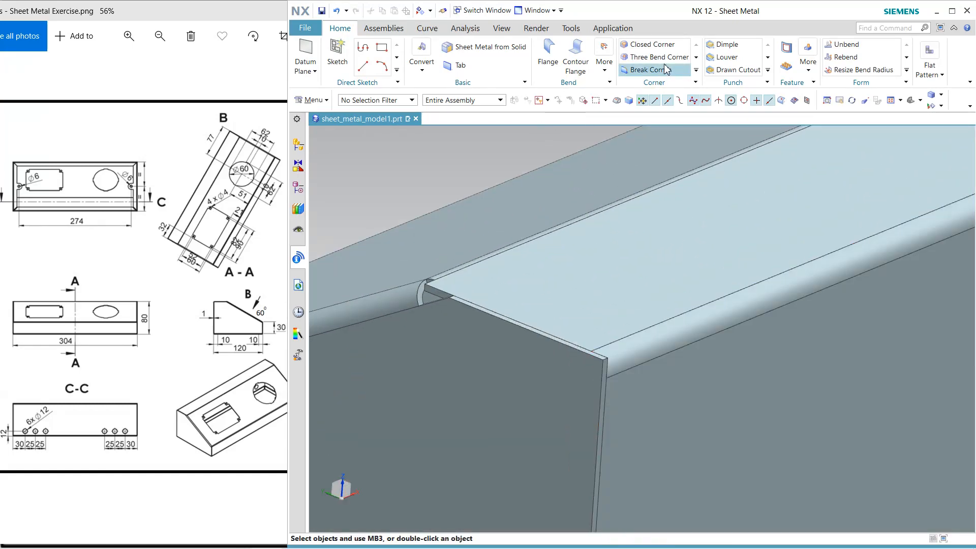
click(646, 70)
click(511, 84)
click(511, 105)
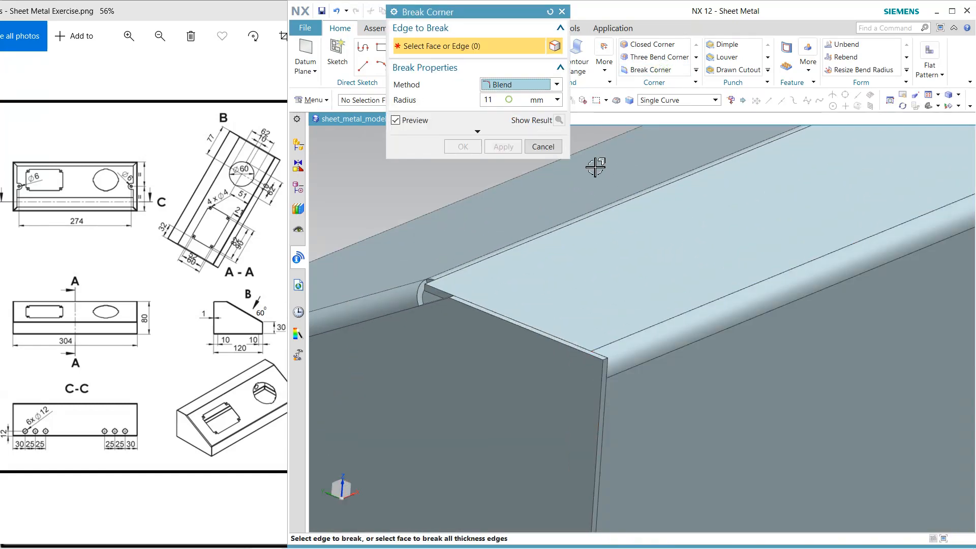
click(509, 101)
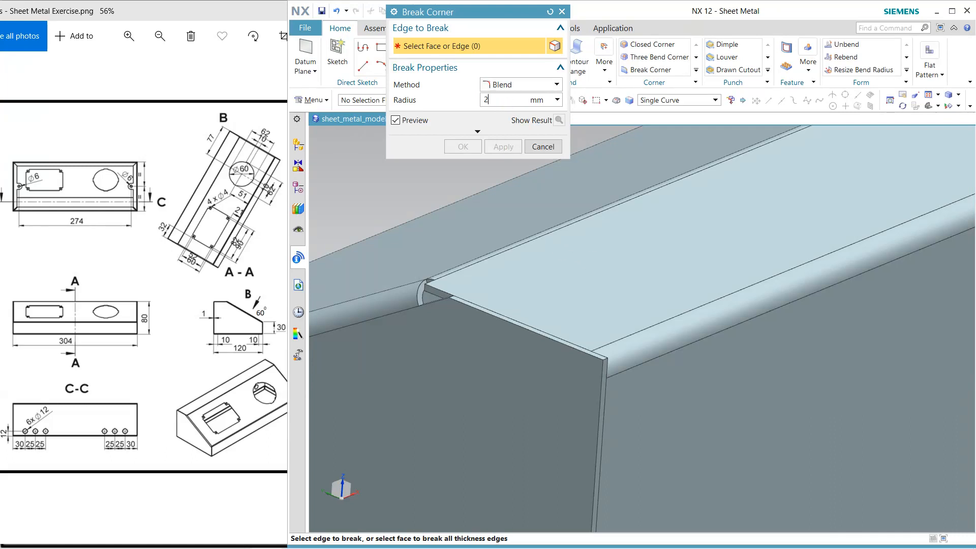
click(604, 360)
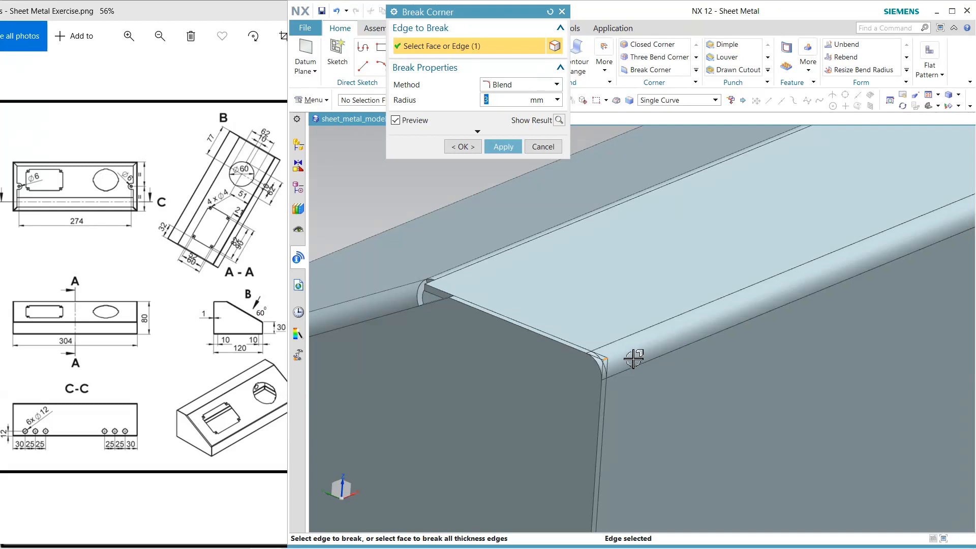
middle_drag(623, 349, 458, 285)
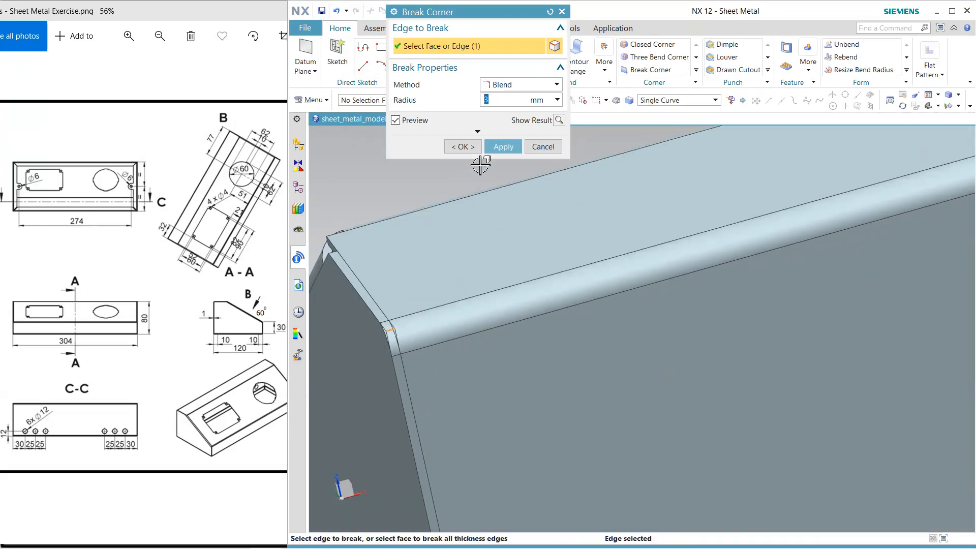
click(504, 151)
Apply the same 3 mm corner blend to the opposite side wall's upper rear corner
scroll(477, 310, down, 9)
scroll(855, 219, up, 3)
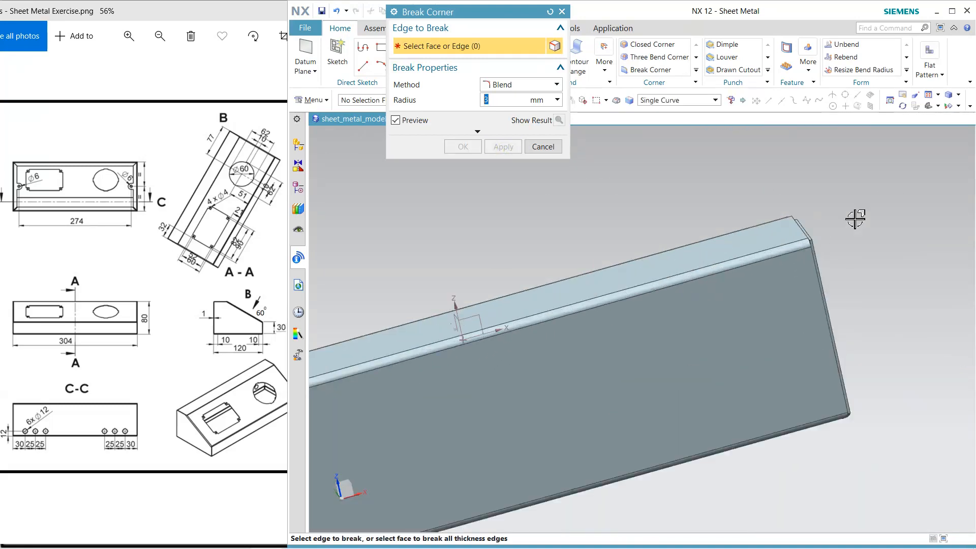
scroll(856, 219, up, 4)
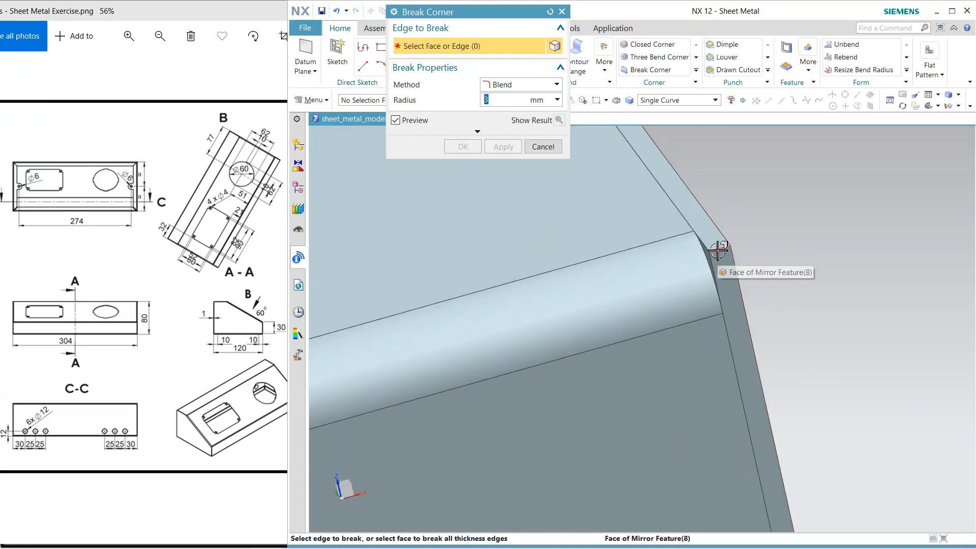
click(719, 254)
click(463, 147)
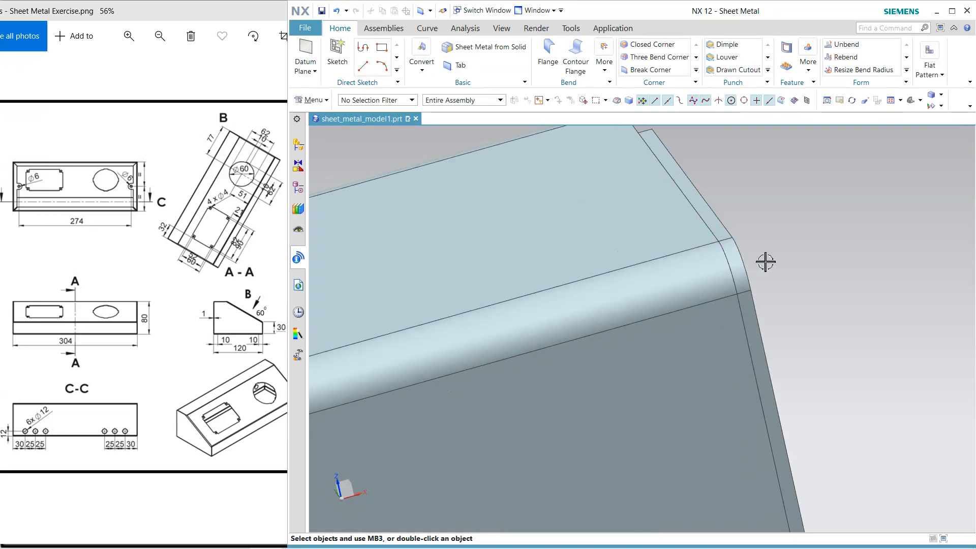
Start a sketch on the outer face of one side wall's inward flange, with the X-axis as horizontal reference
middle_drag(767, 261, 615, 196)
scroll(619, 310, down, 3)
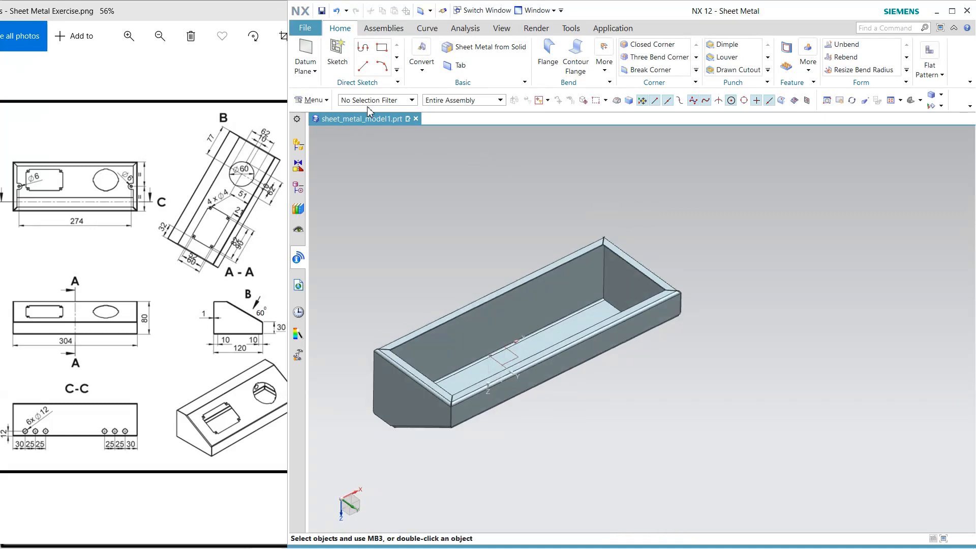
click(337, 56)
scroll(407, 356, up, 2)
click(409, 362)
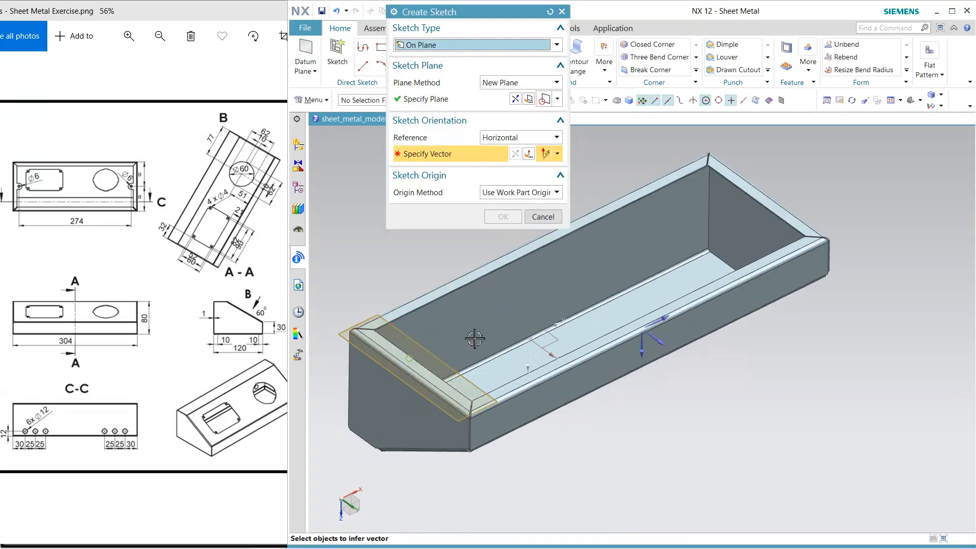
click(660, 318)
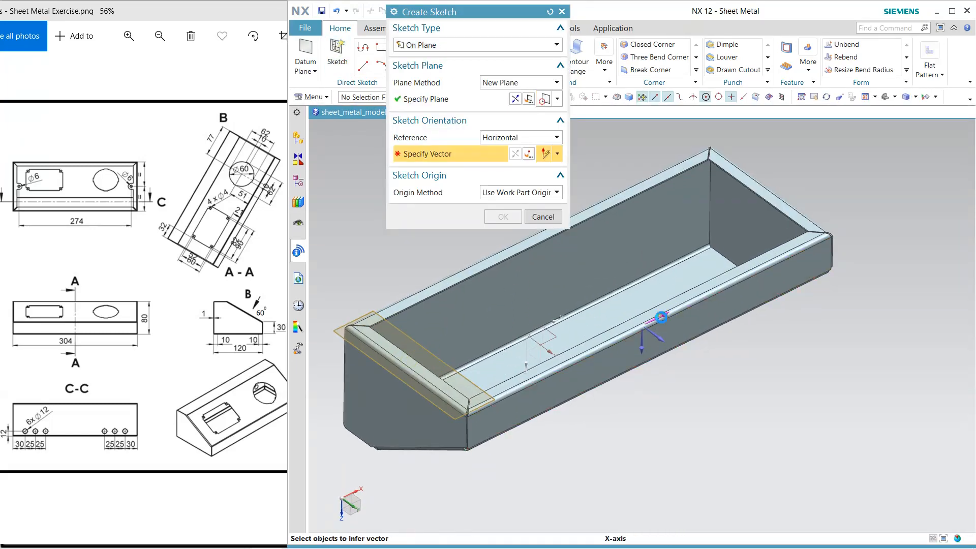
click(503, 216)
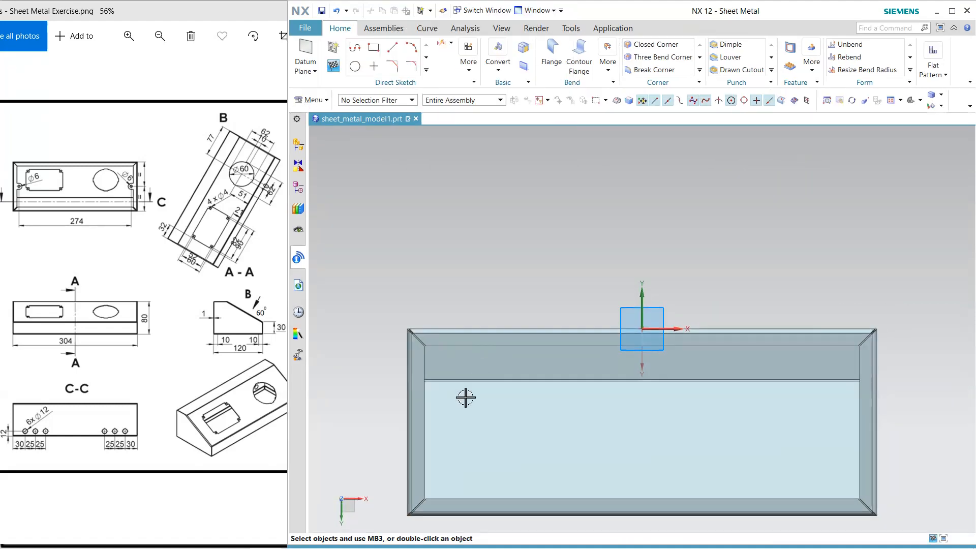
Draw a rectangle about 22 by 37 mm from the flange's inner edge and align its side's midpoint horizontally with that edge's midpoint
click(376, 51)
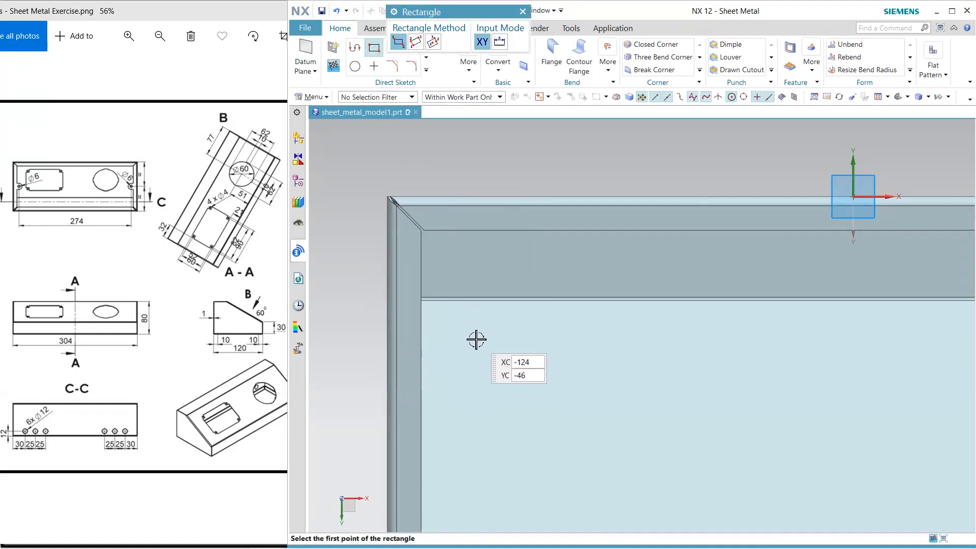
click(422, 391)
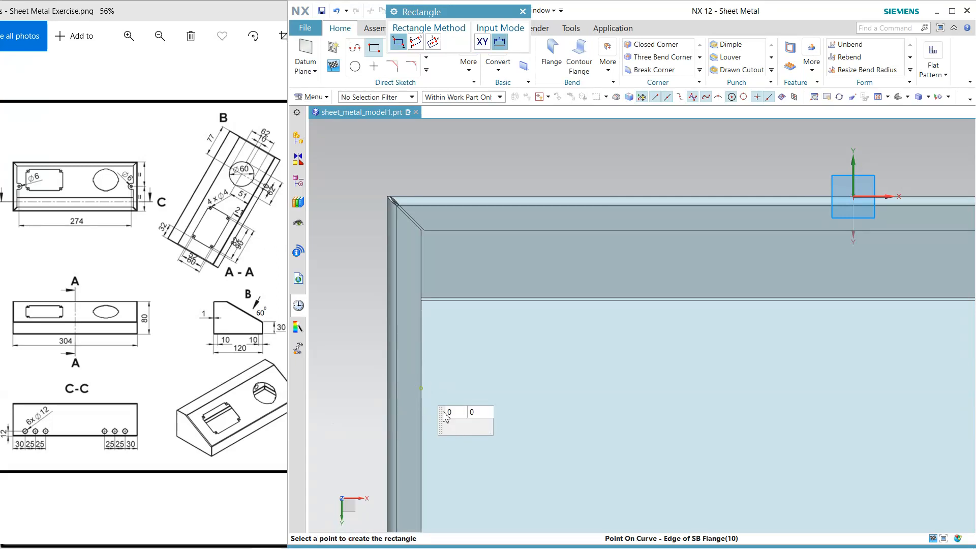
key(Escape)
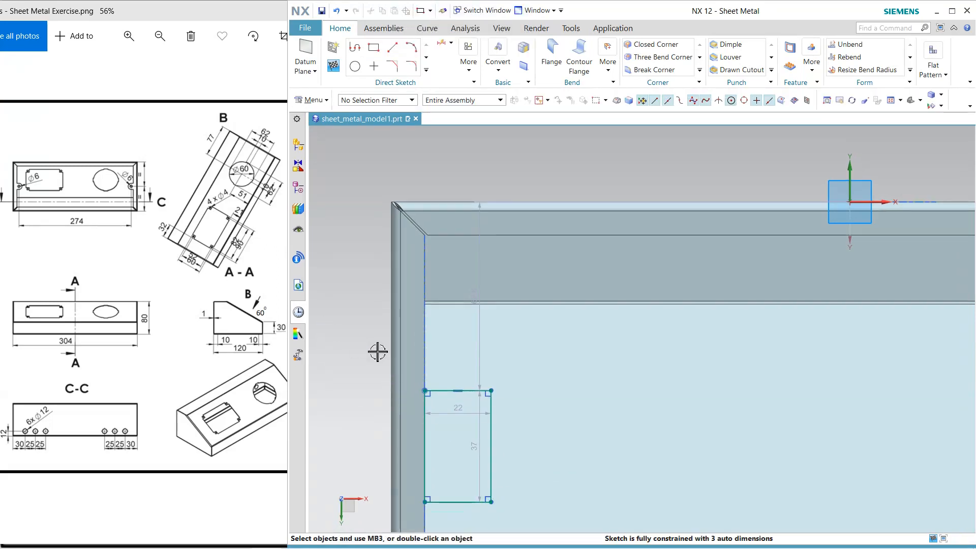
scroll(379, 350, down, 3)
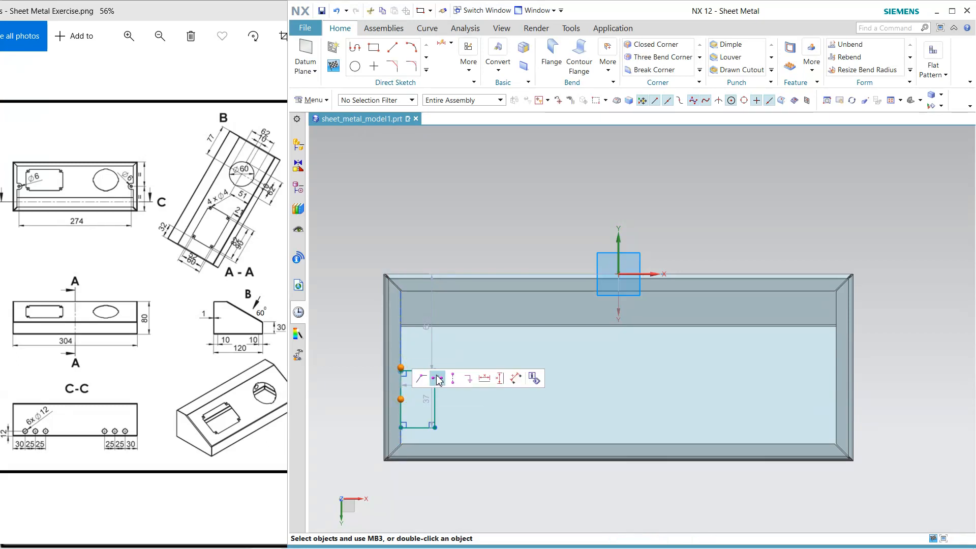
scroll(405, 379, up, 4)
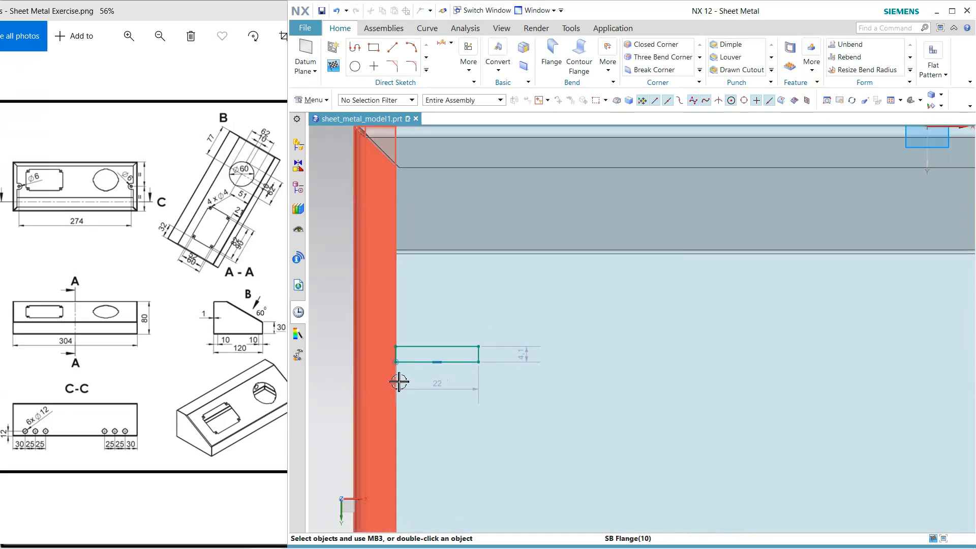
Stretch the flattened rectangle on the flange edge and set its height to 12 mm
drag(436, 365, 435, 379)
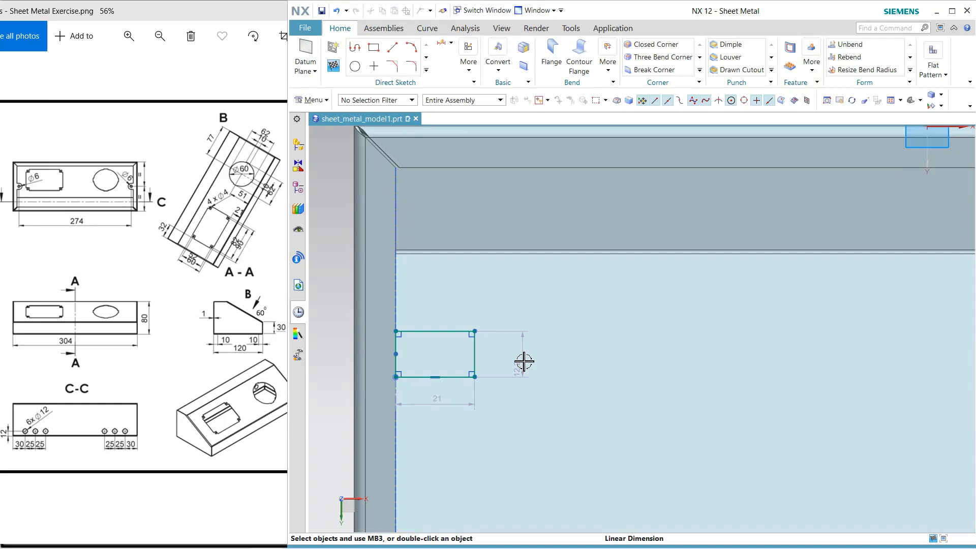
double_click(524, 361)
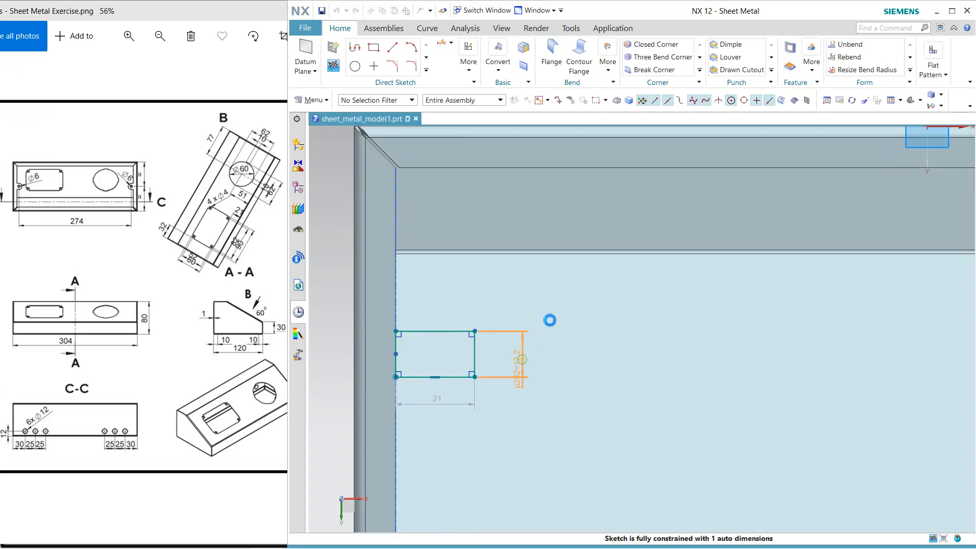
text(12)
key(Return)
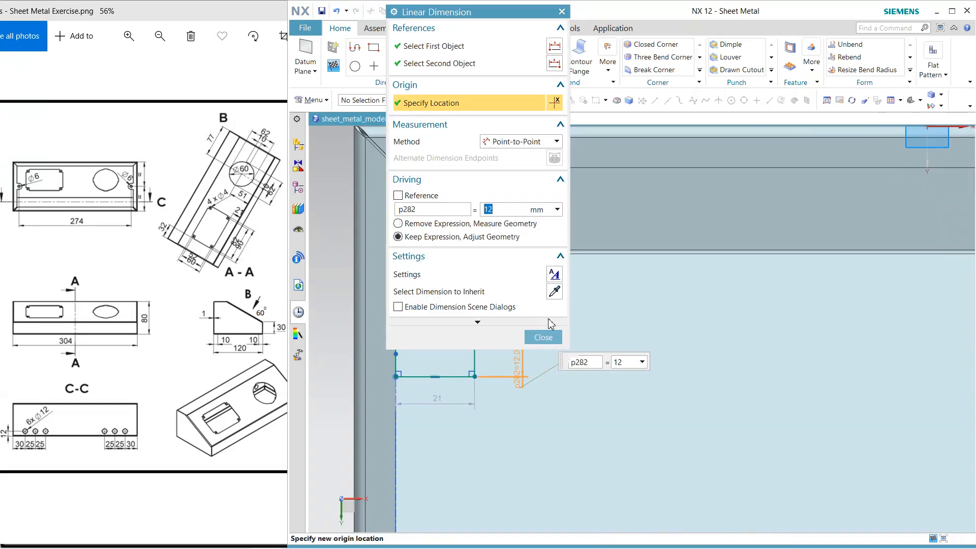
click(541, 336)
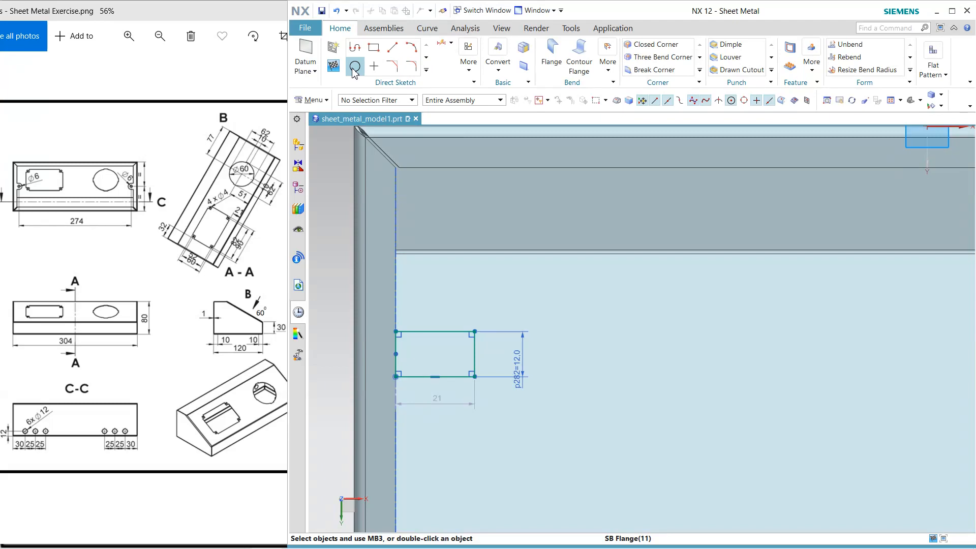
Draw two concentric circles at the midpoint of the rectangle's free side, one through its corners and one 6 mm in diameter
click(355, 66)
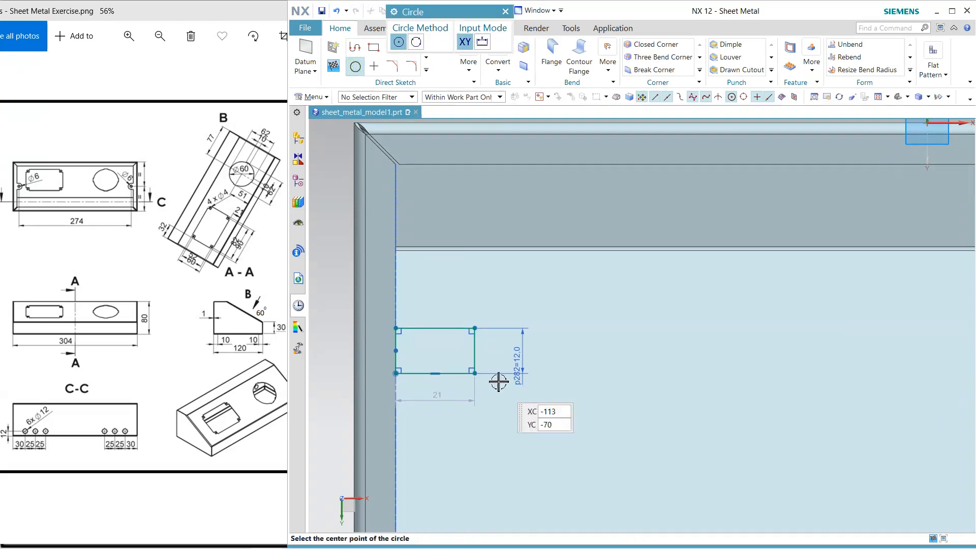
click(472, 346)
key(Return)
click(474, 351)
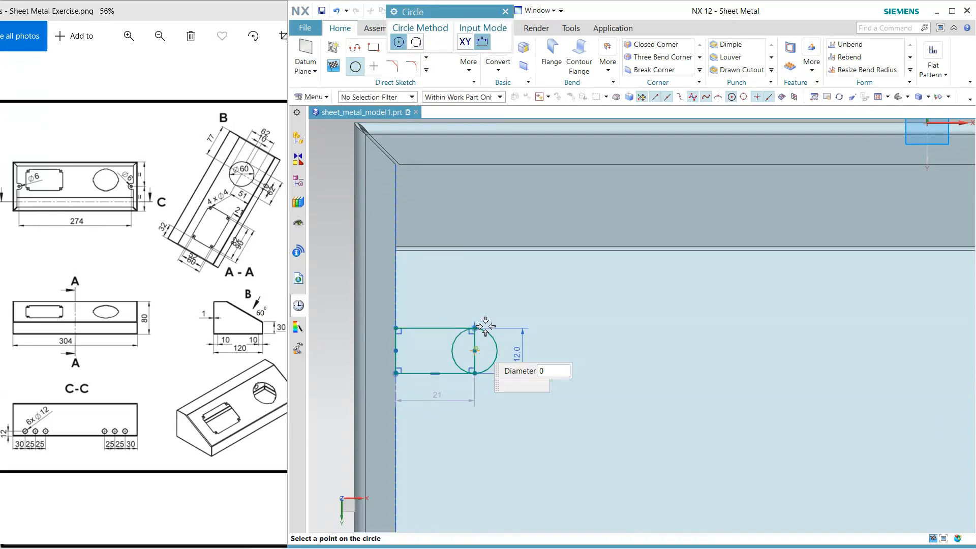
text(6)
key(Return)
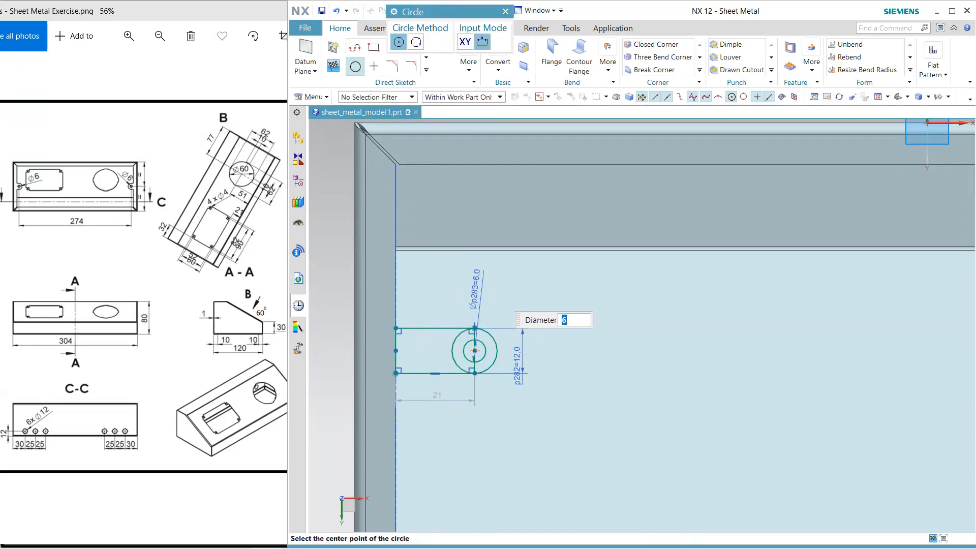
key(Escape)
Dimension the hole centre's horizontal distance from the sketch's Y-axis and set it to 274/2
scroll(522, 330, down, 4)
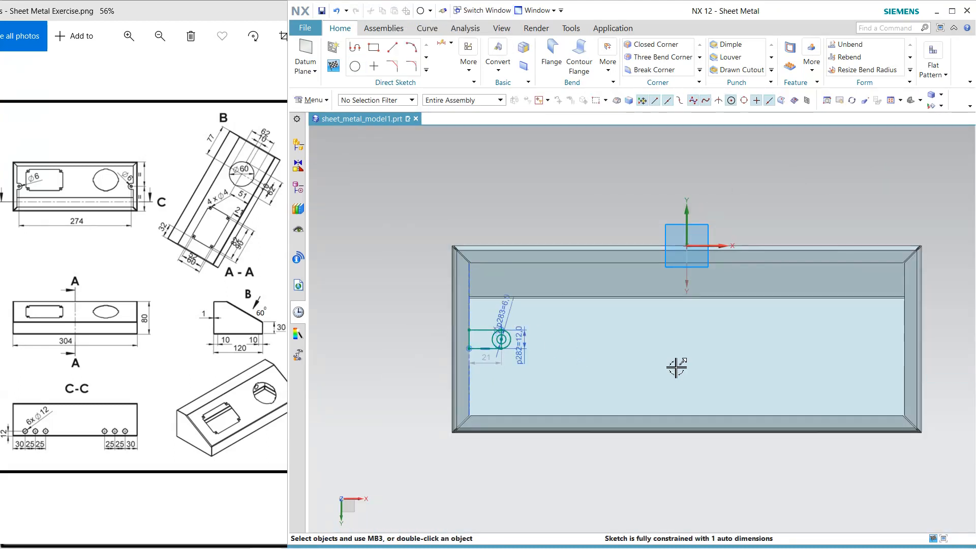
click(447, 47)
click(687, 206)
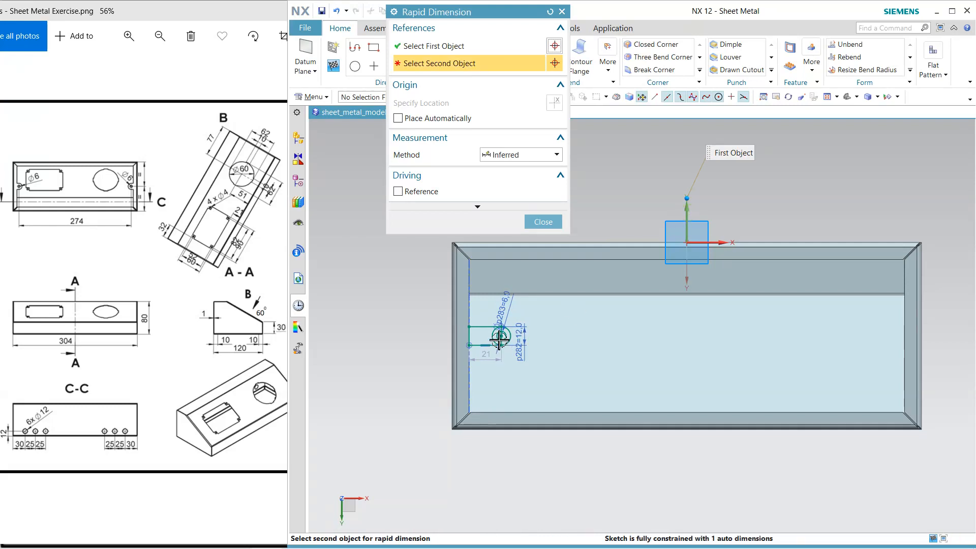
click(500, 338)
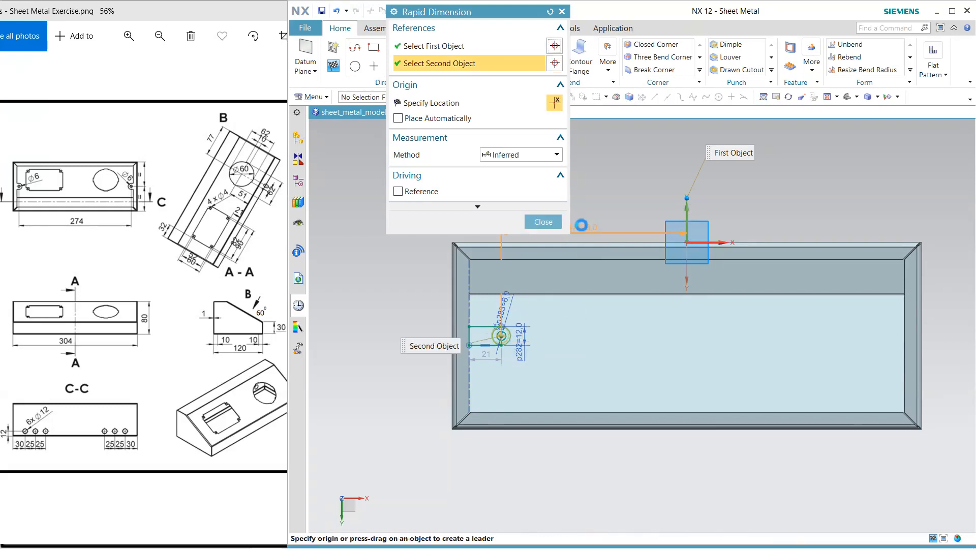
click(610, 181)
text(274)
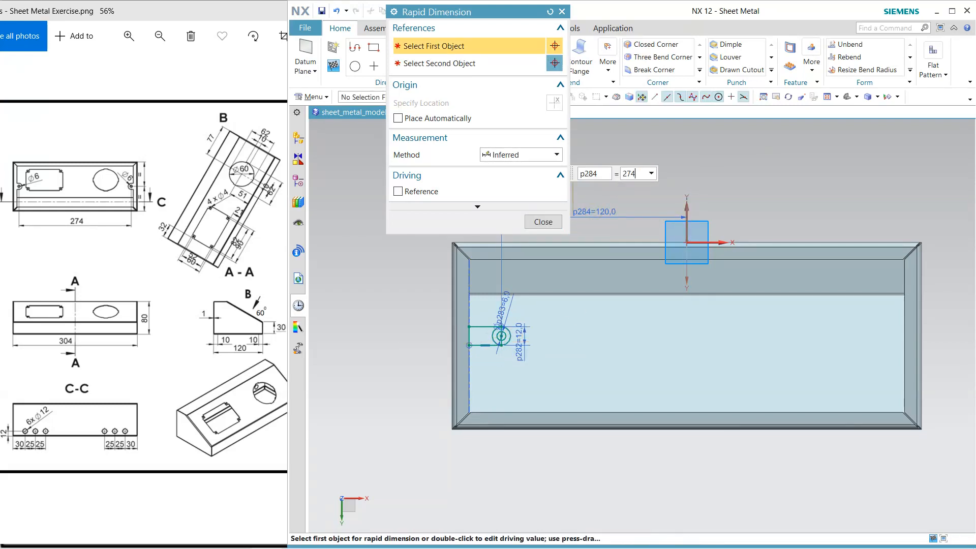
text(/2)
key(Return)
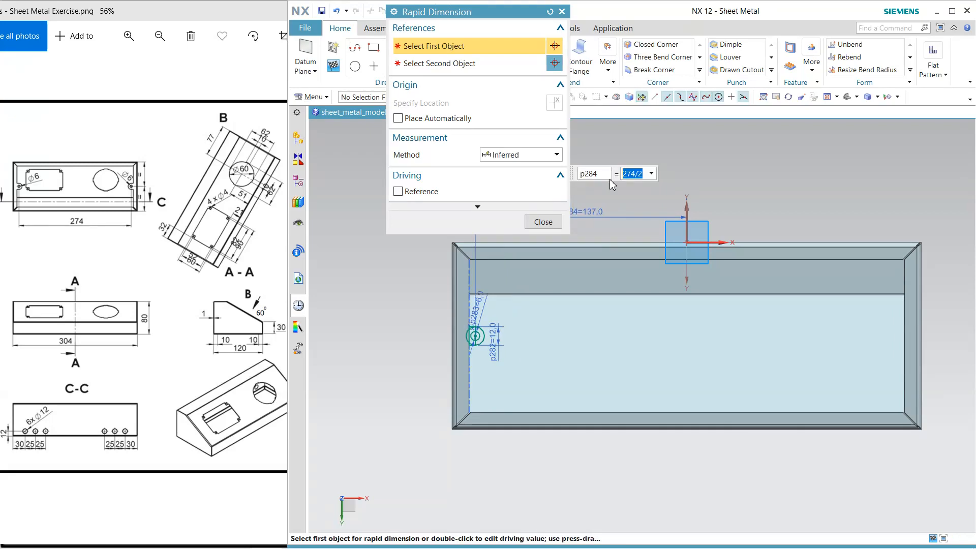
click(542, 222)
Trim away the half of the outer circle that overlaps the rectangle and the flange
scroll(473, 333, up, 5)
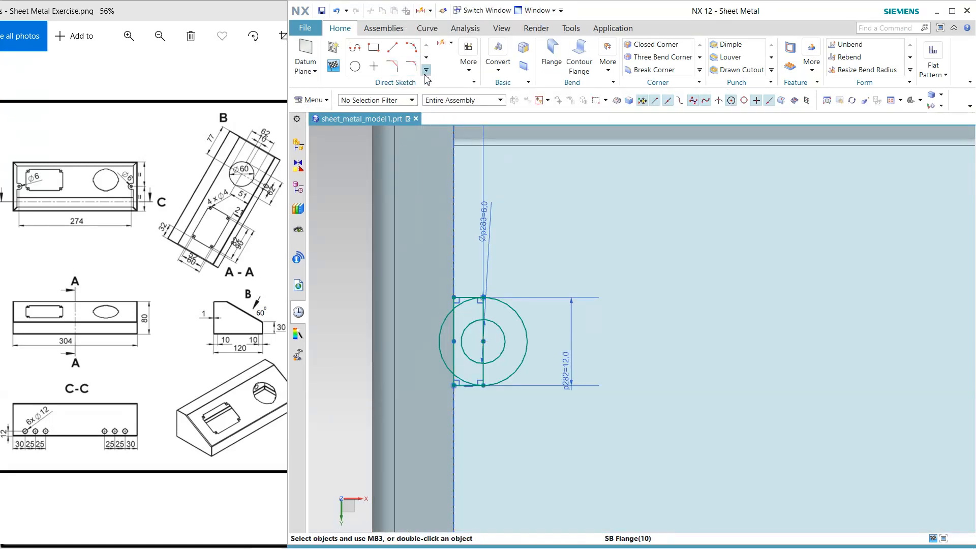
click(426, 71)
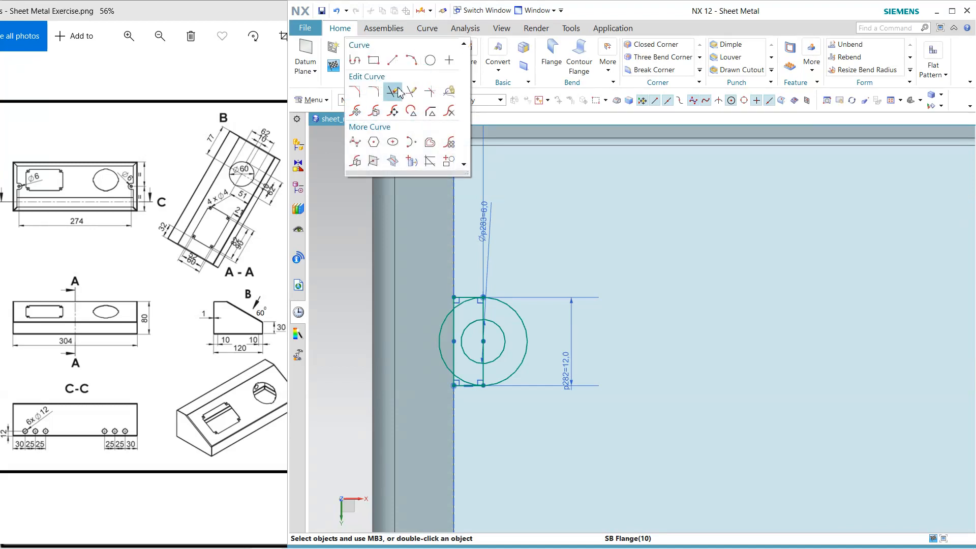
click(398, 92)
click(444, 324)
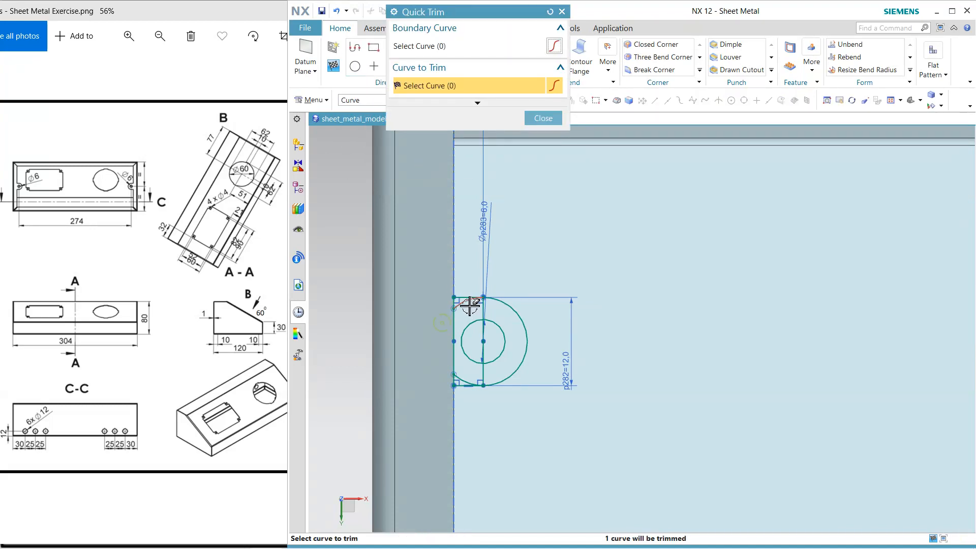
key(Escape)
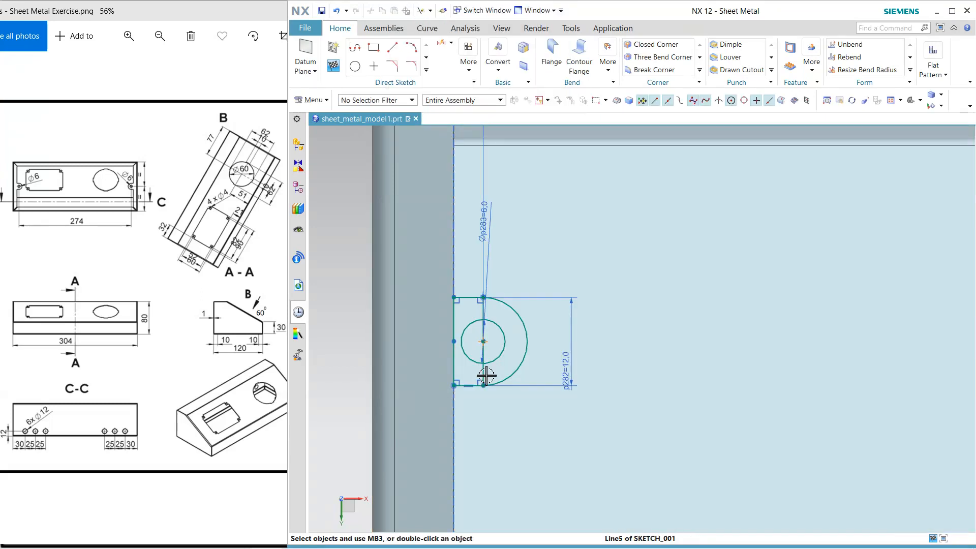
Convert the rectangle's side through the hole centre to a reference line and finish the sketch
click(486, 377)
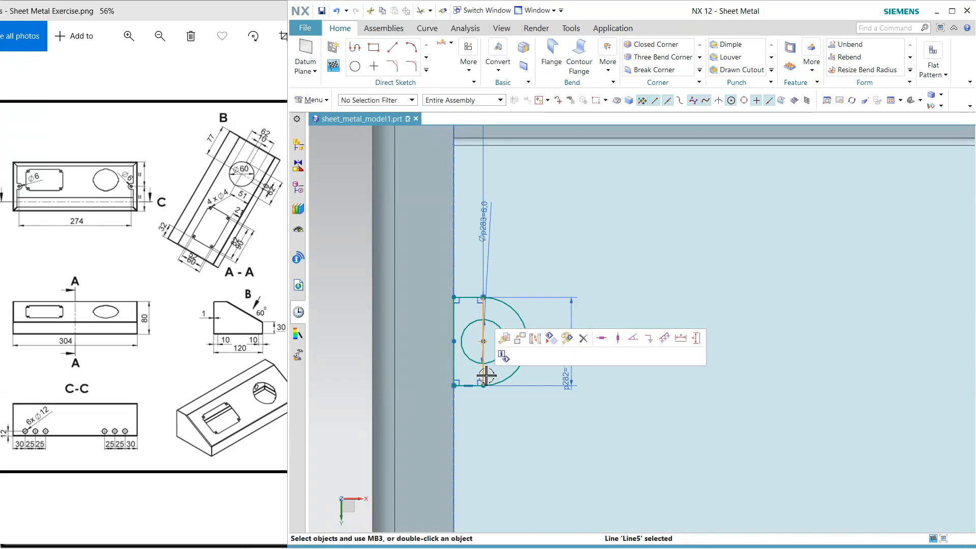
click(537, 340)
scroll(517, 294, down, 3)
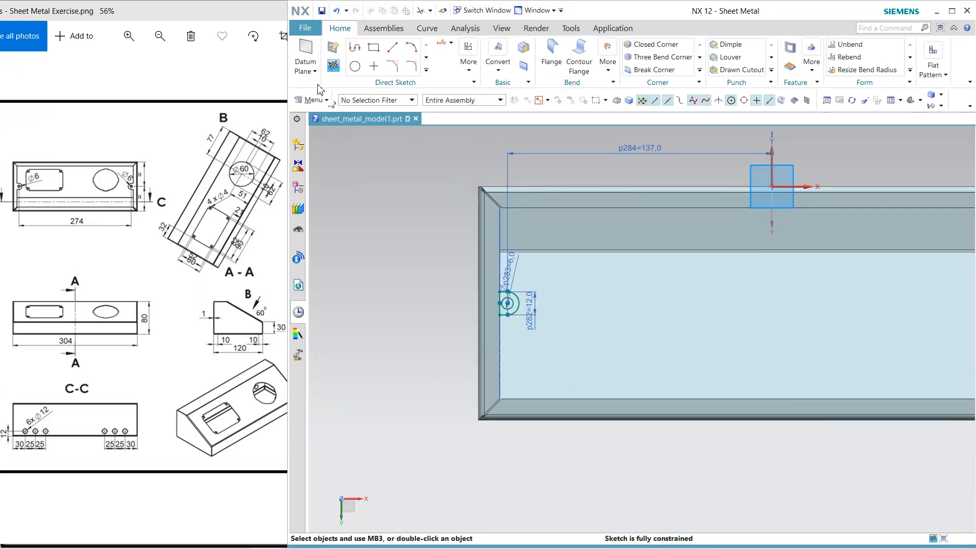
click(332, 66)
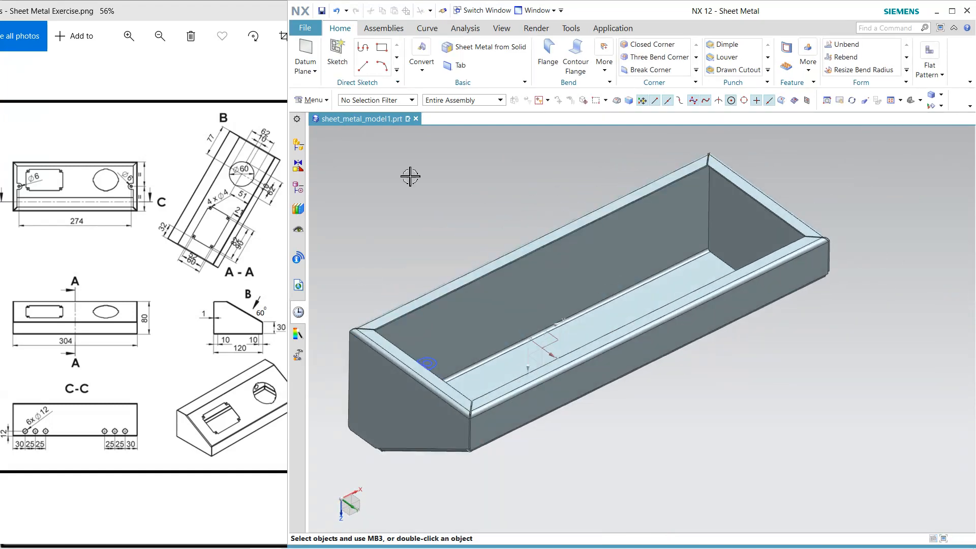
Extrude the tab's outer profile from 0 to 1 mm, reversing the direction into the flange thickness
click(814, 72)
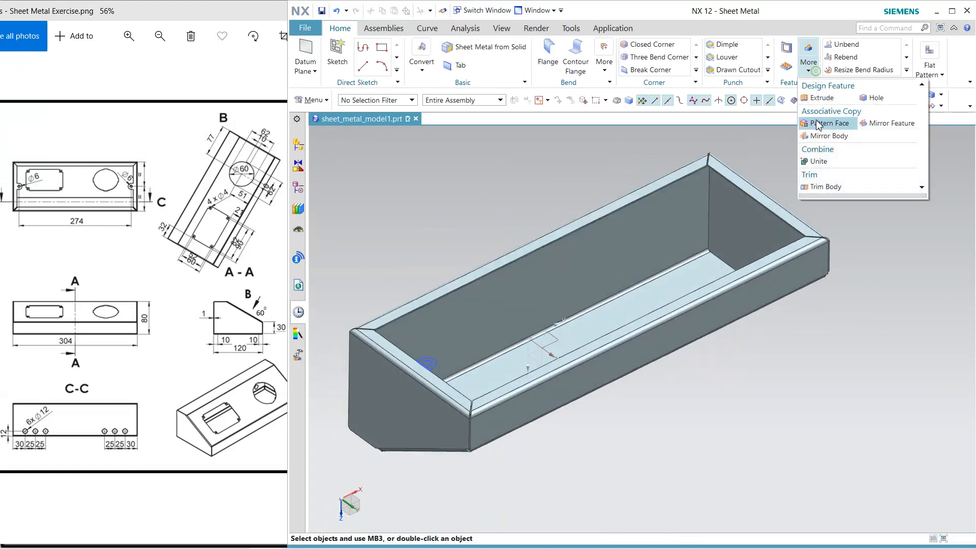
click(829, 99)
shift+middle_drag(497, 377, 726, 374)
scroll(666, 369, up, 5)
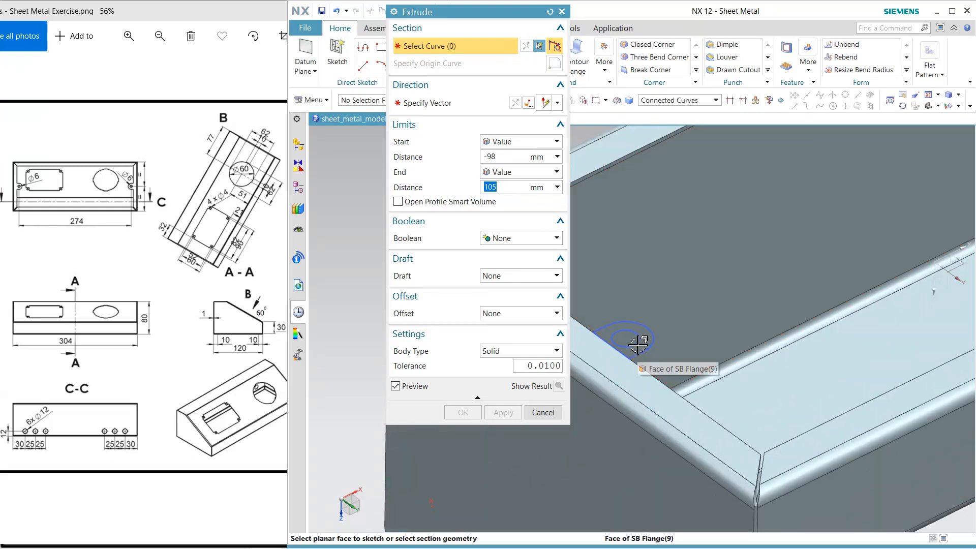
click(684, 101)
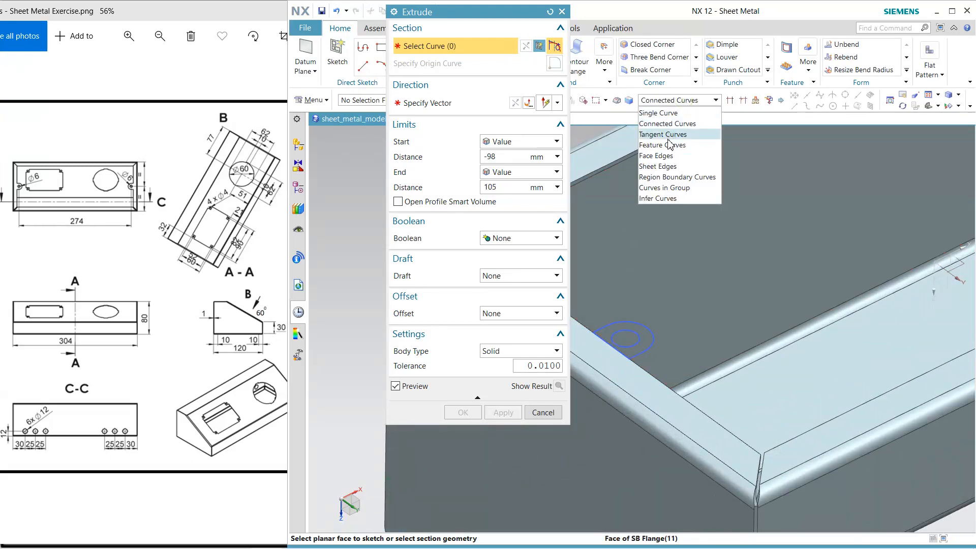
click(690, 100)
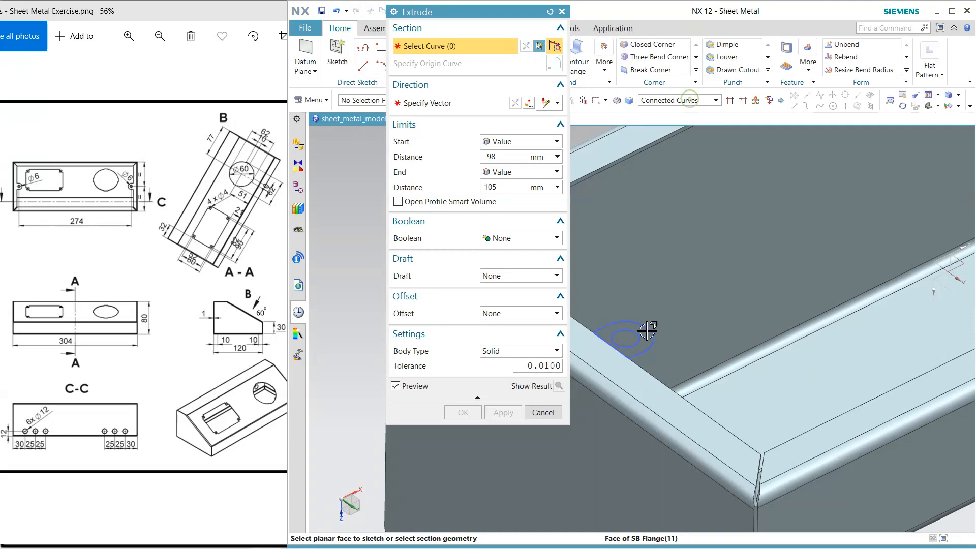
click(639, 358)
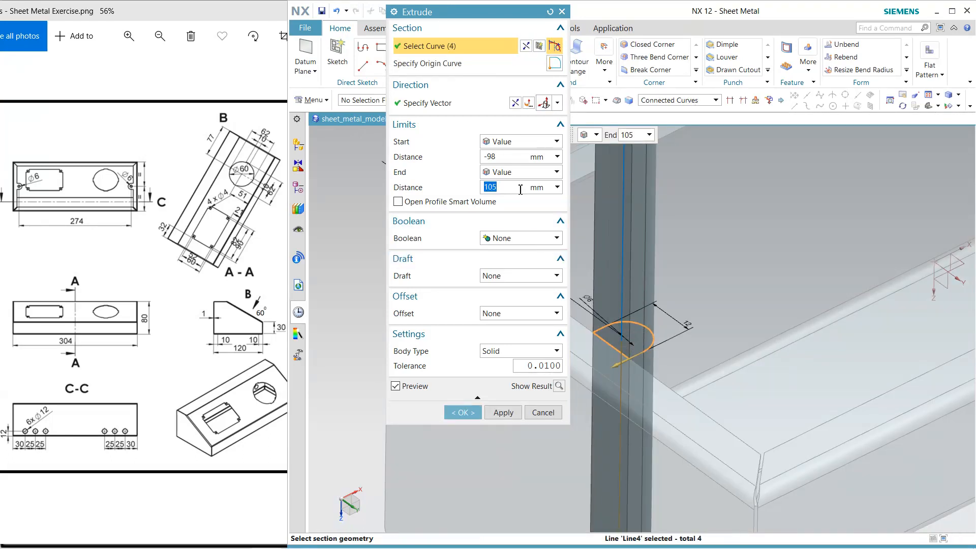
click(515, 158)
text(0)
key(Return)
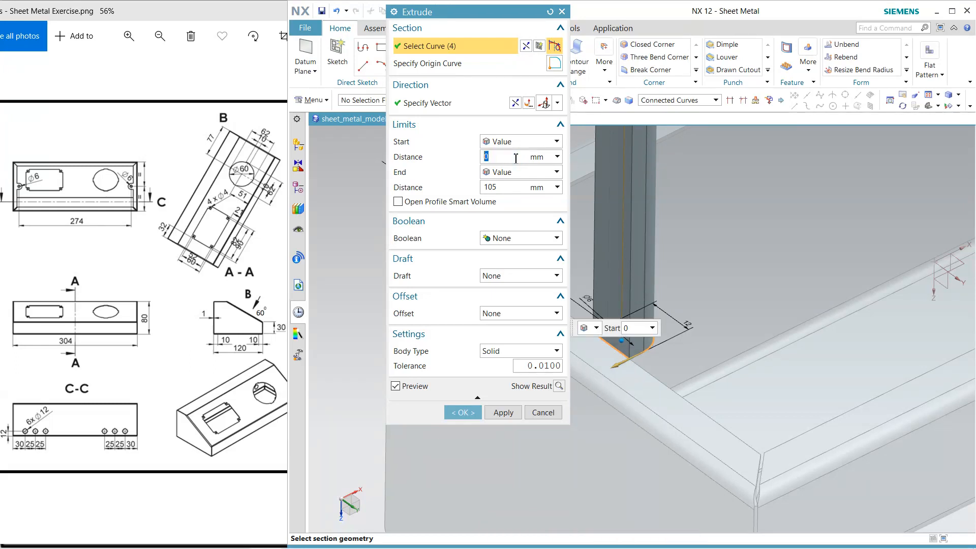
click(503, 188)
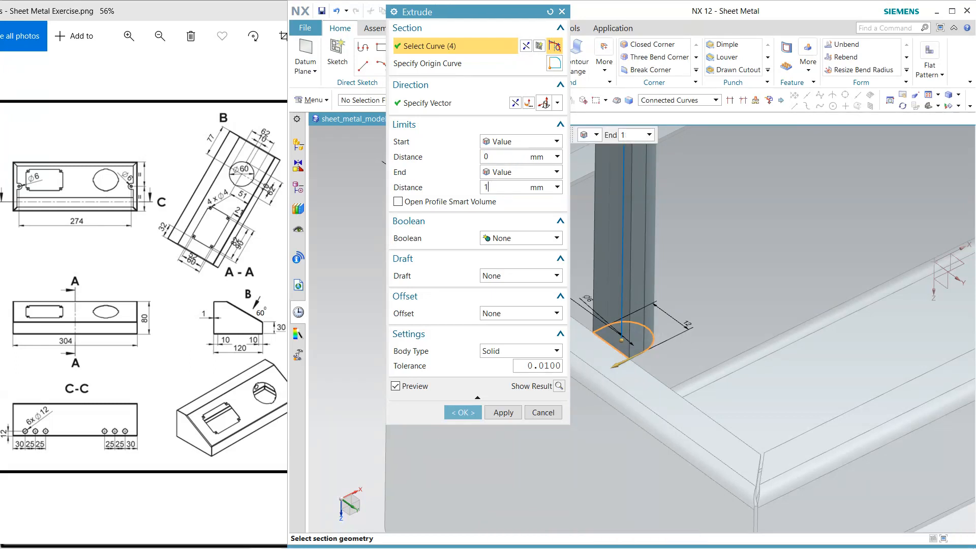
key(Return)
click(515, 103)
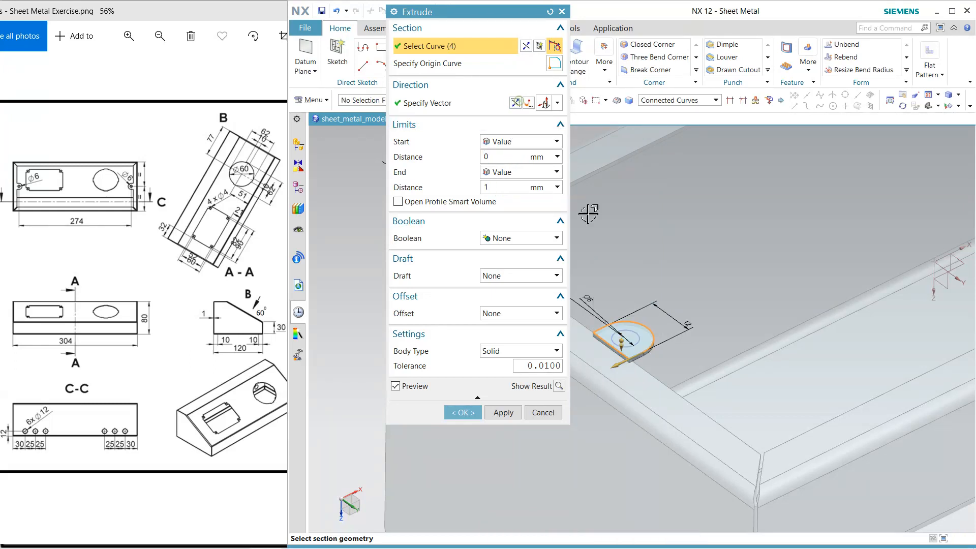
Include the 6 mm circle as the tab's hole, unite the extrusion with the enclosure body and hide the sketch
click(640, 336)
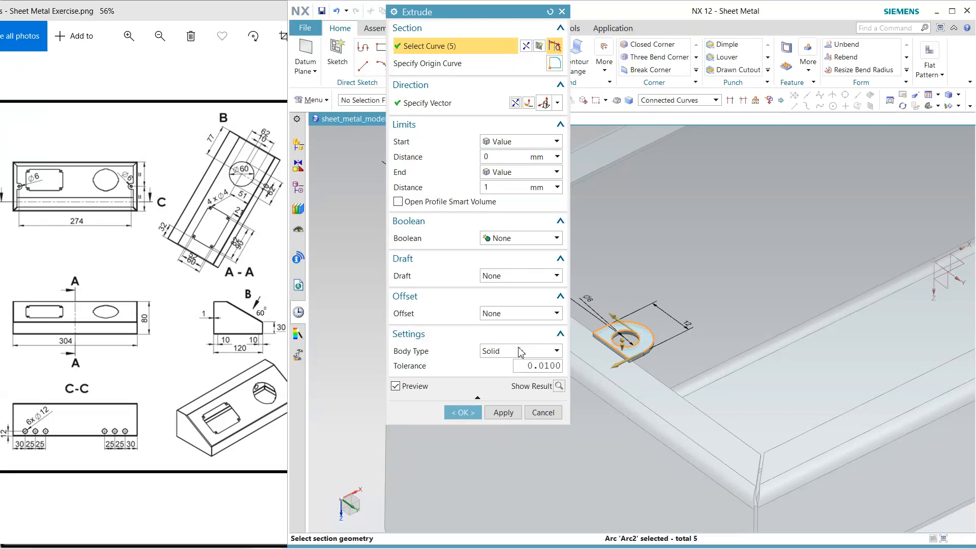
click(518, 238)
click(496, 261)
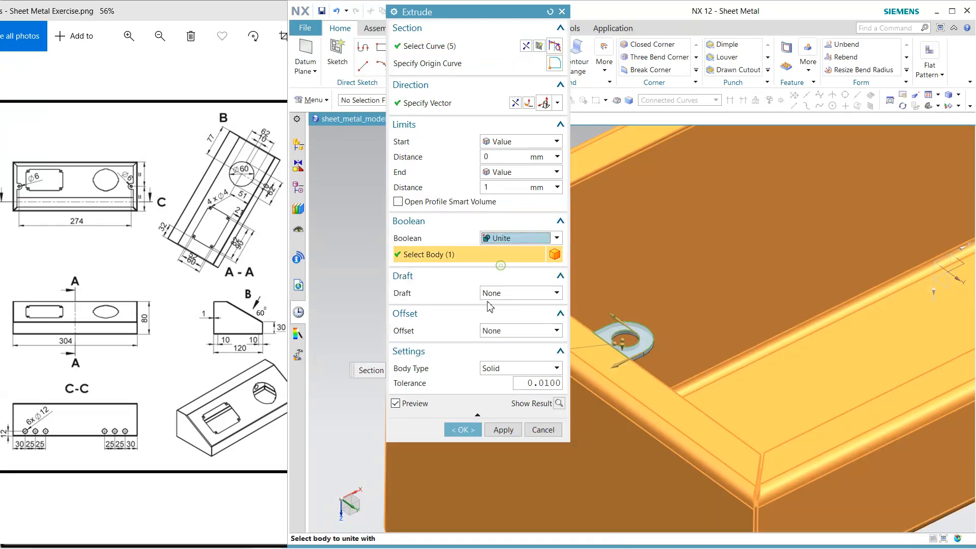
click(463, 430)
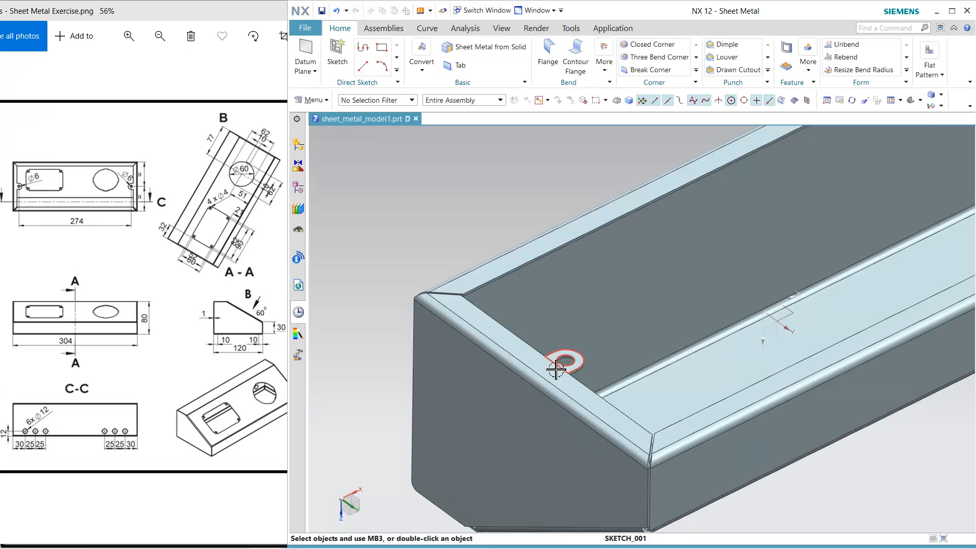
right_drag(556, 370, 555, 386)
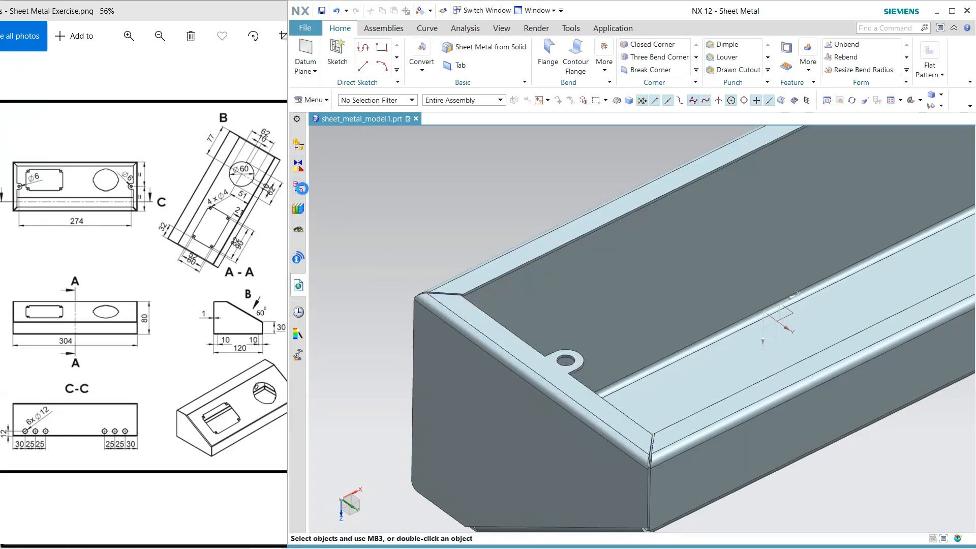
Mirror the tab extrusion about the YZ datum plane onto the opposite side flange
click(301, 189)
scroll(379, 437, down, 1)
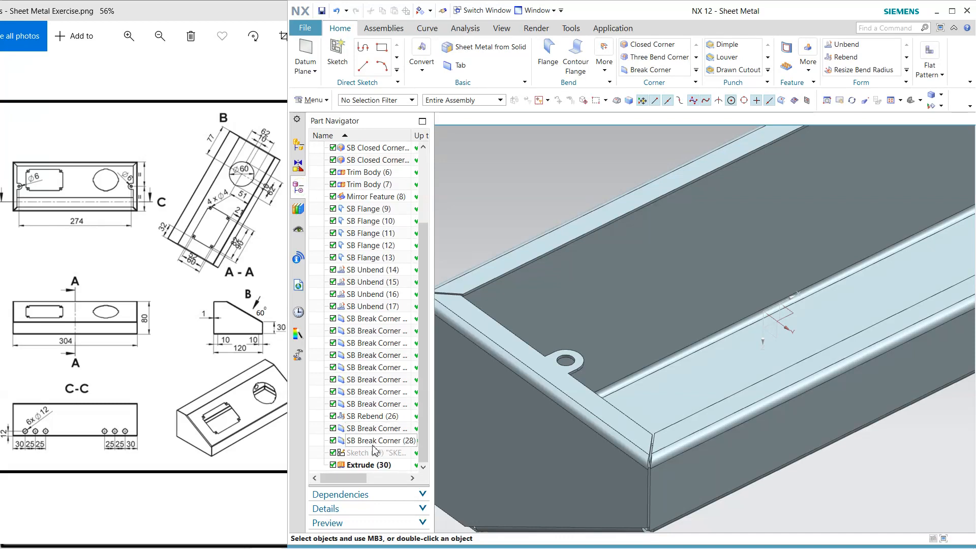
click(371, 466)
click(808, 66)
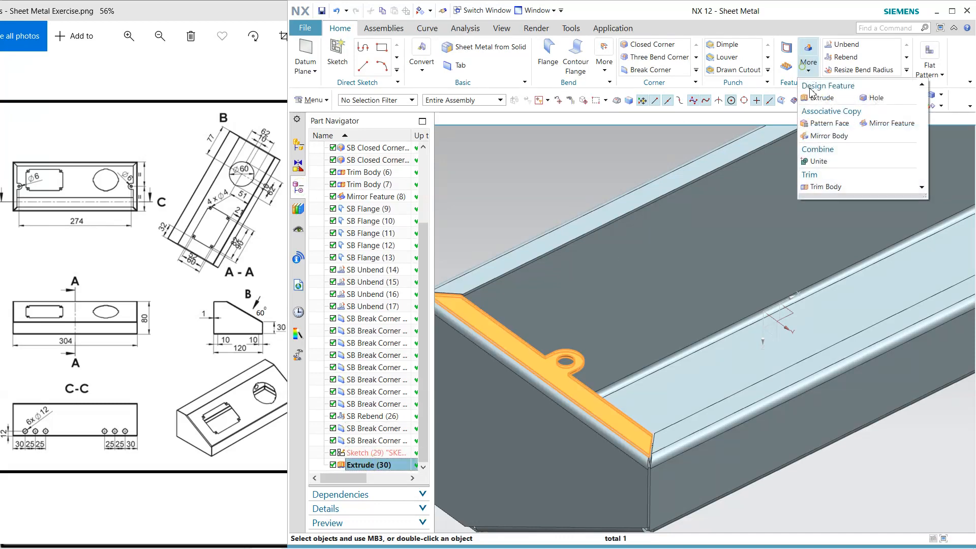
click(887, 136)
middle_click(752, 322)
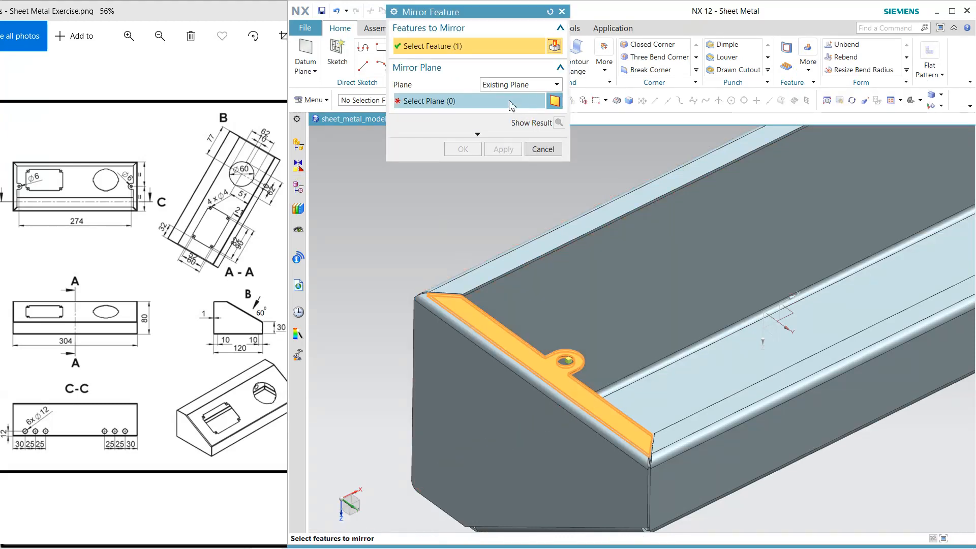
click(780, 335)
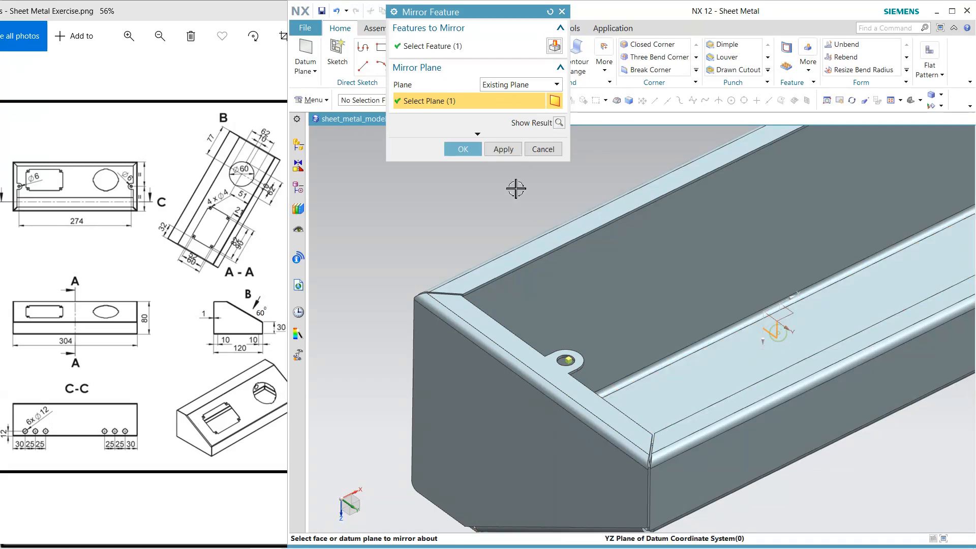
click(477, 150)
middle_drag(442, 290, 437, 320)
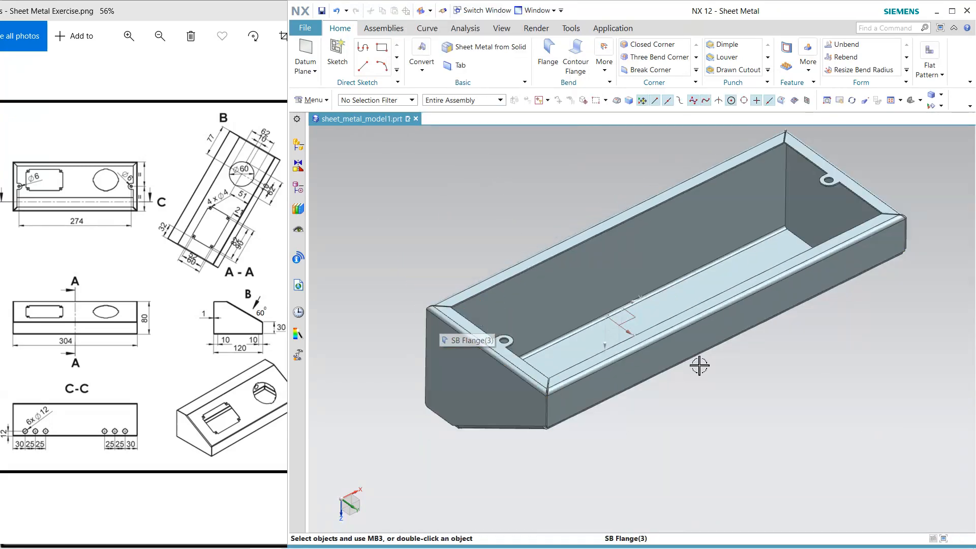
Start a sketch on the enclosure's sloped outer face, with the reversed X-axis as horizontal reference
mouse_move(700, 366)
middle_down()
mouse_move(758, 378)
mouse_move(749, 417)
mouse_move(761, 422)
mouse_move(721, 244)
mouse_move(707, 232)
mouse_move(870, 178)
mouse_move(874, 267)
middle_up()
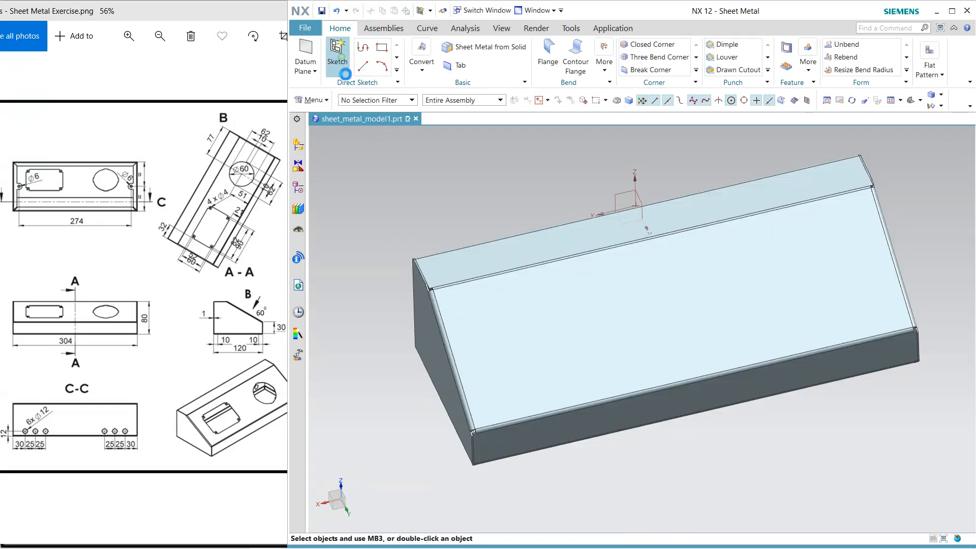
click(345, 73)
click(599, 349)
click(614, 334)
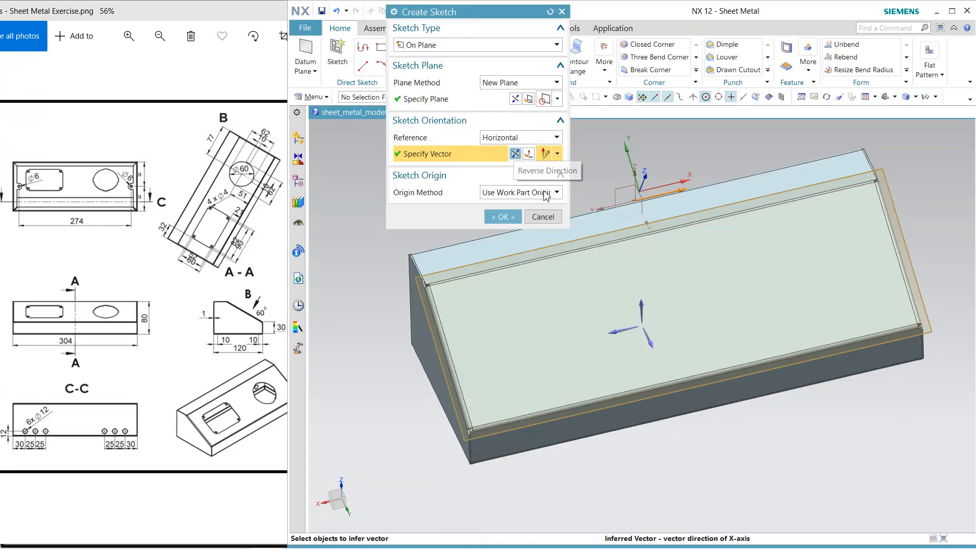
click(511, 217)
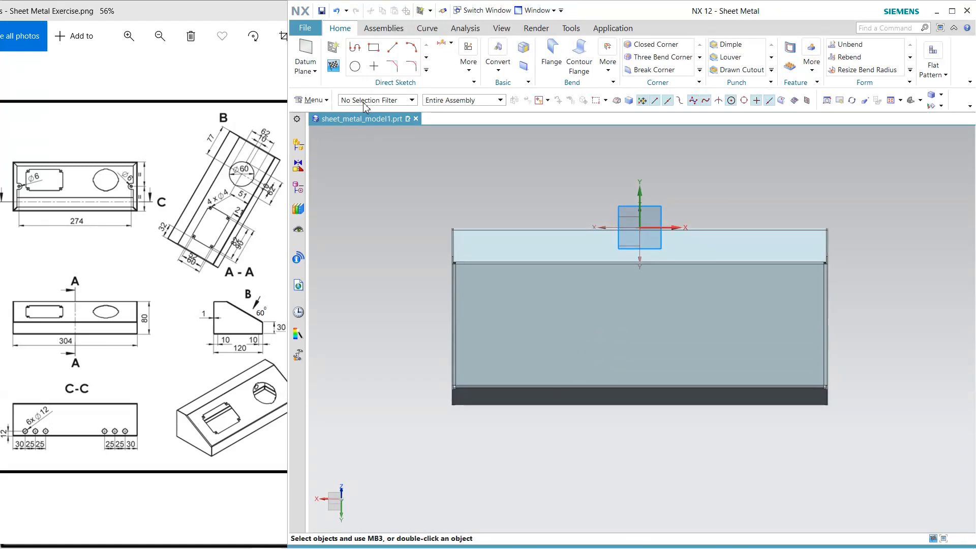
click(445, 174)
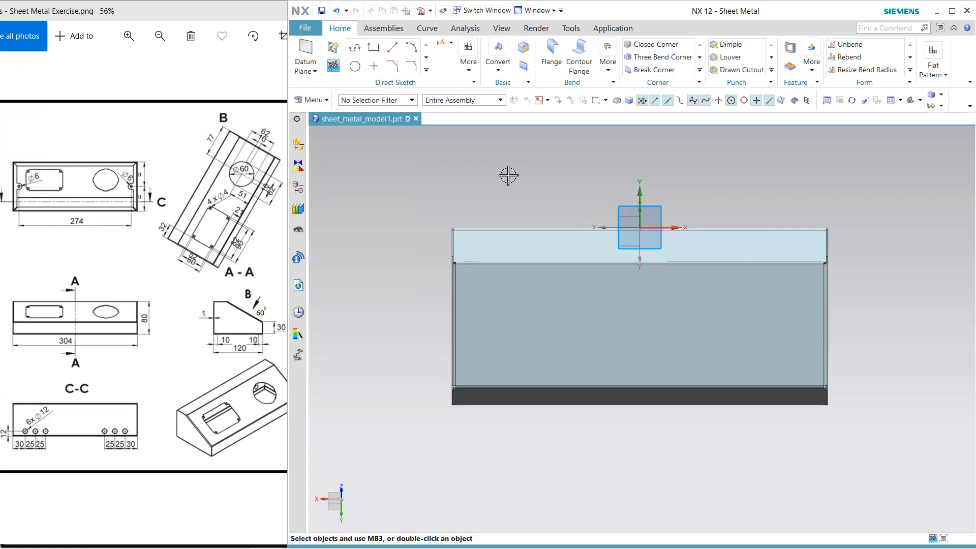
middle_click(508, 176)
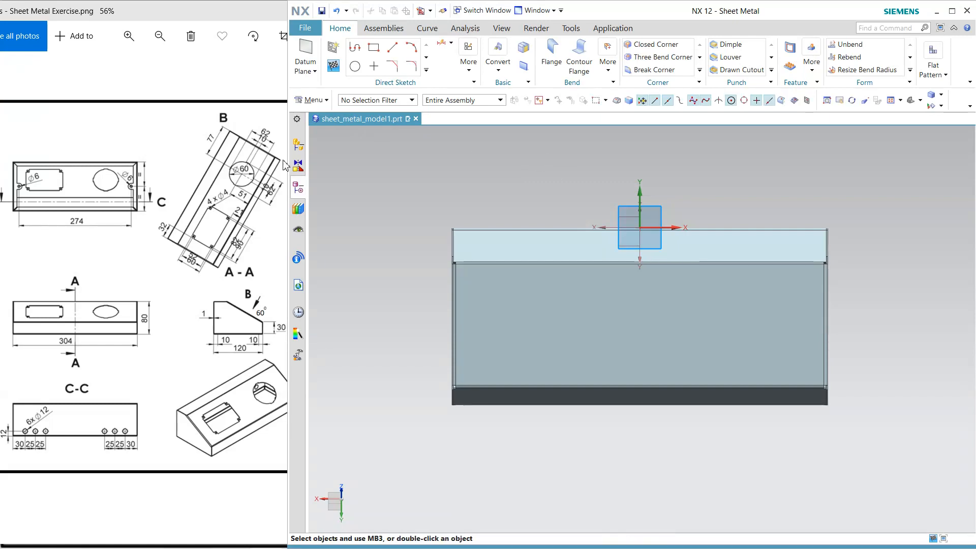
Sketch a rectangle about 64 by 53 mm on the sloped face, plus a small one about 9 mm square inside its lower-left corner
click(379, 54)
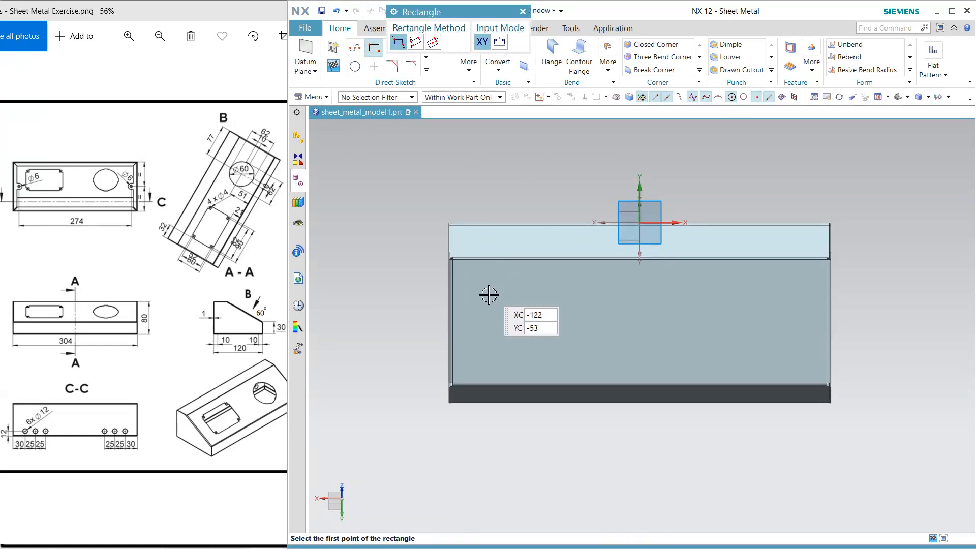
scroll(489, 287, down, 2)
click(487, 287)
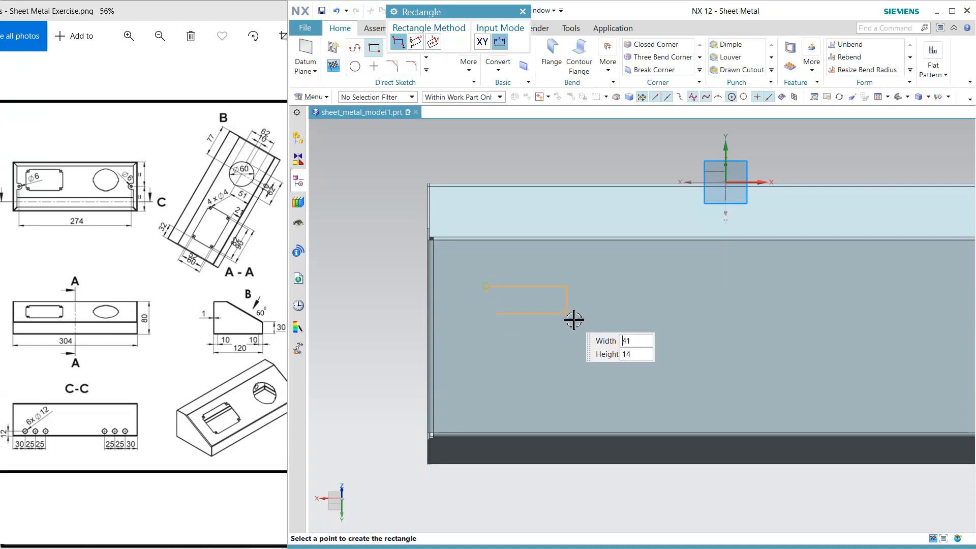
click(613, 393)
scroll(528, 387, down, 2)
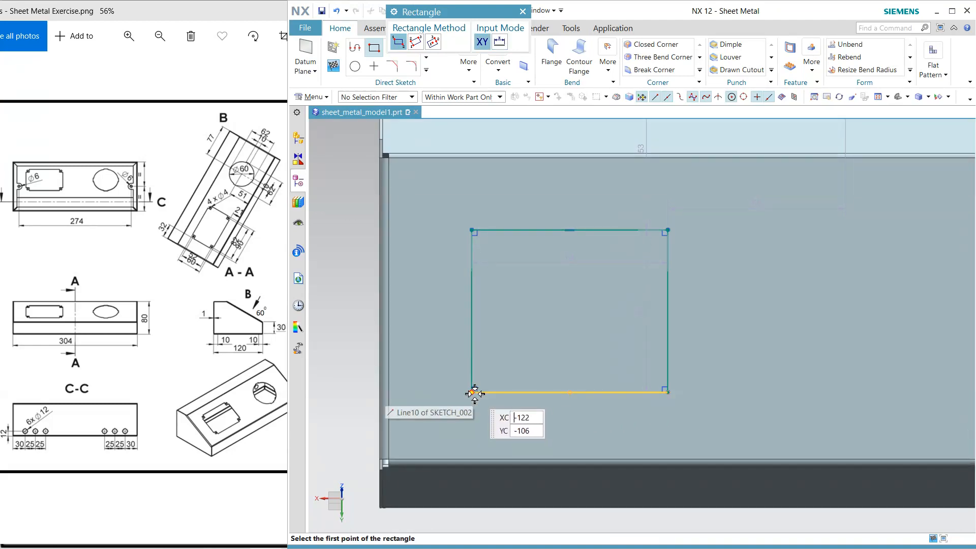
click(475, 394)
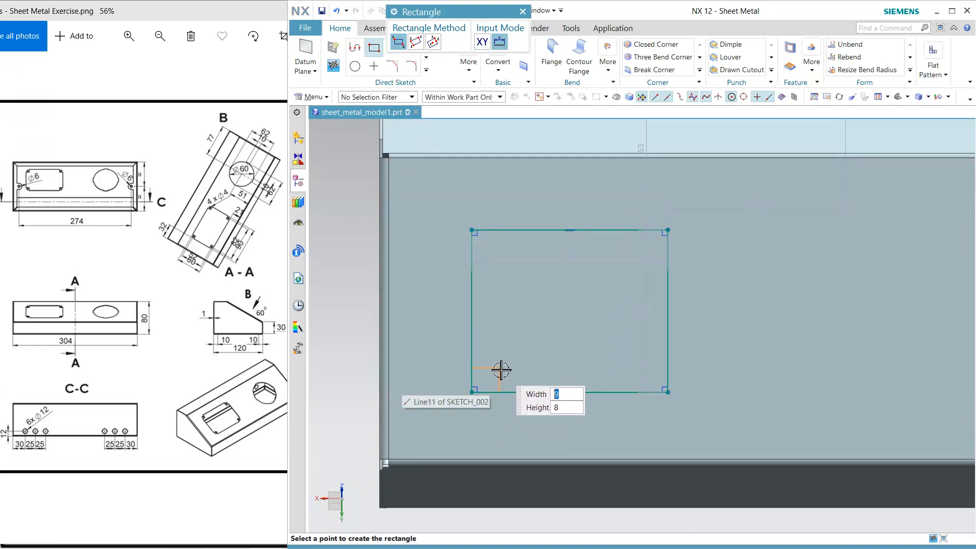
click(500, 366)
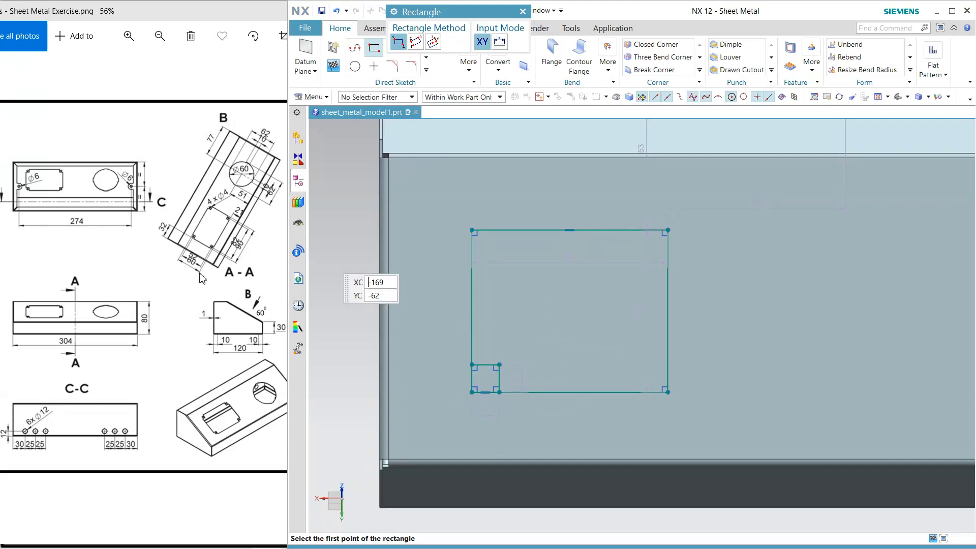
Sketch a small circle near the middle of the corner square
click(355, 66)
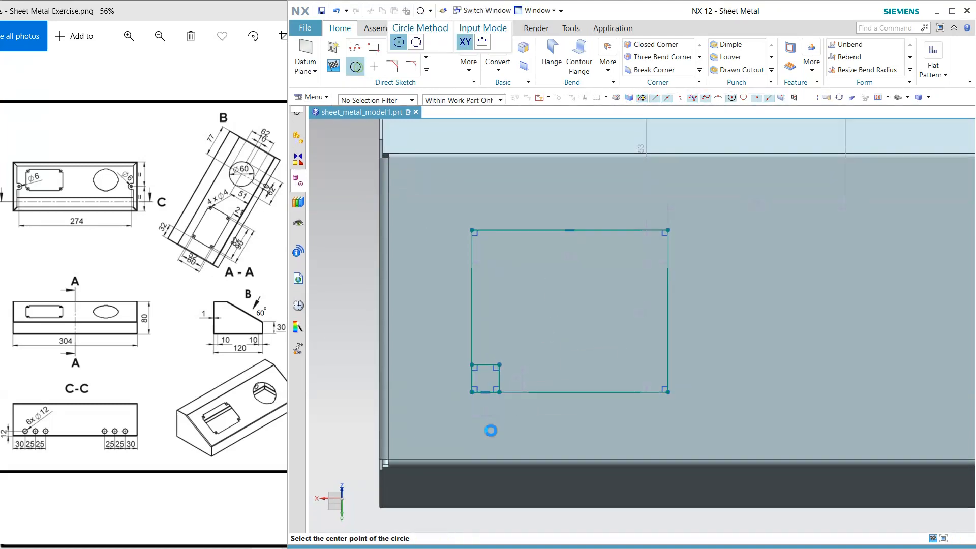
scroll(480, 390, down, 2)
click(489, 374)
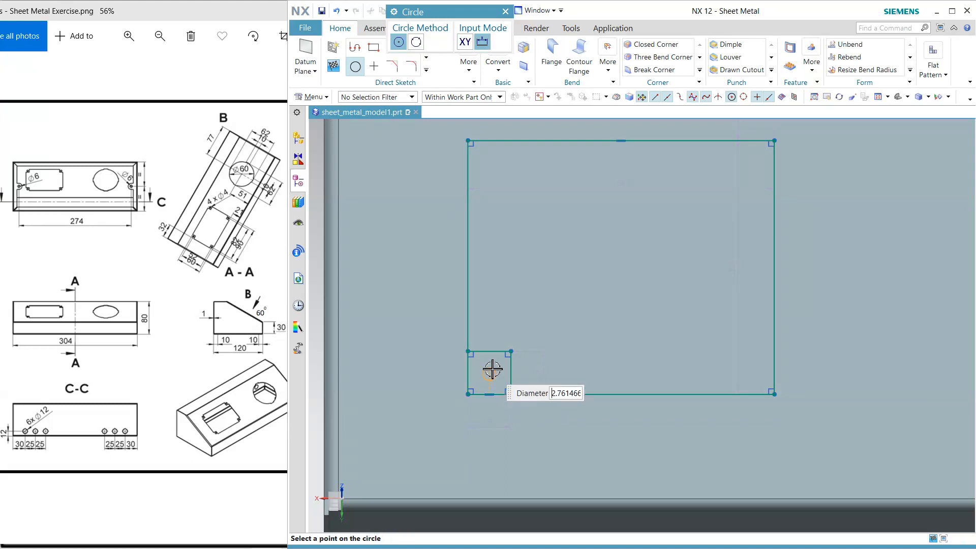
click(493, 365)
key(Escape)
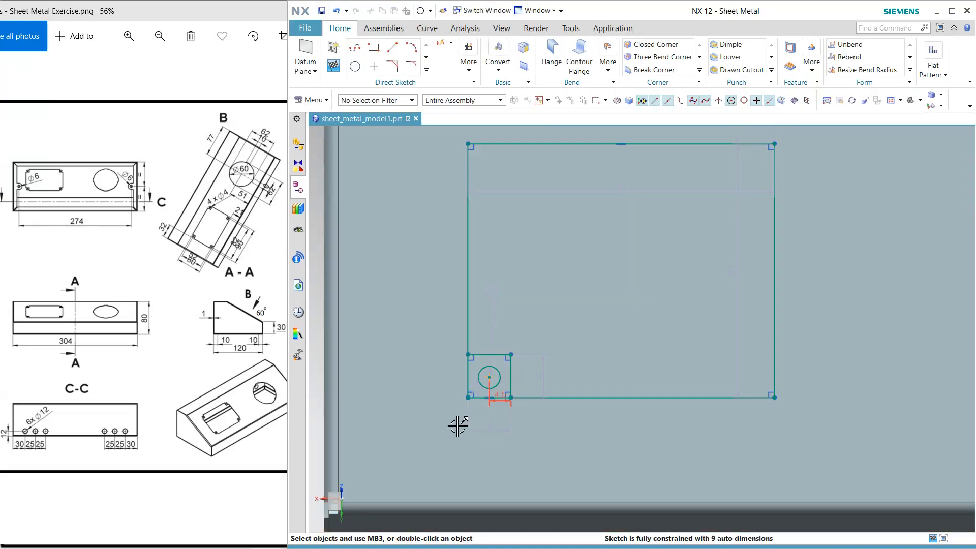
Centre the circle in the corner square by aligning its centre with the midpoints of the square's upper and right sides
scroll(455, 400, down, 2)
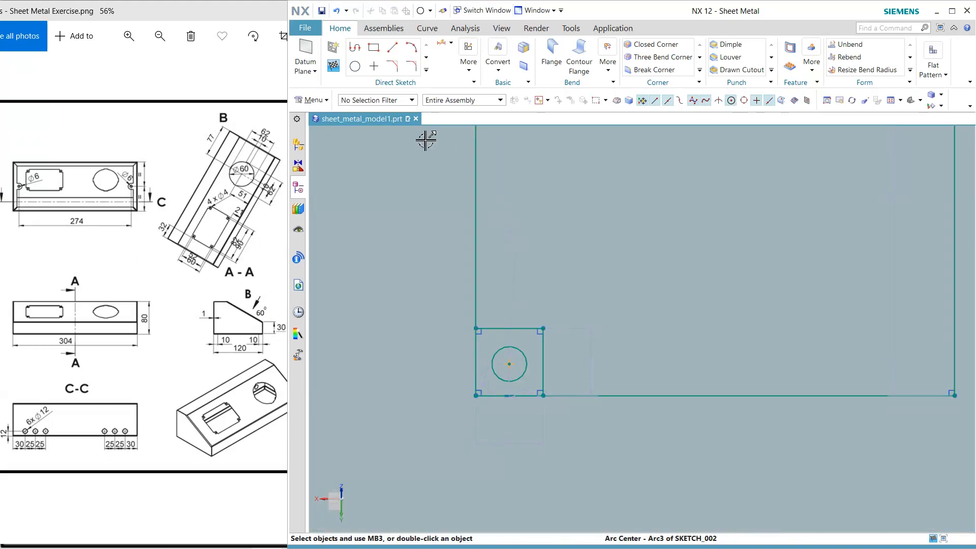
click(513, 363)
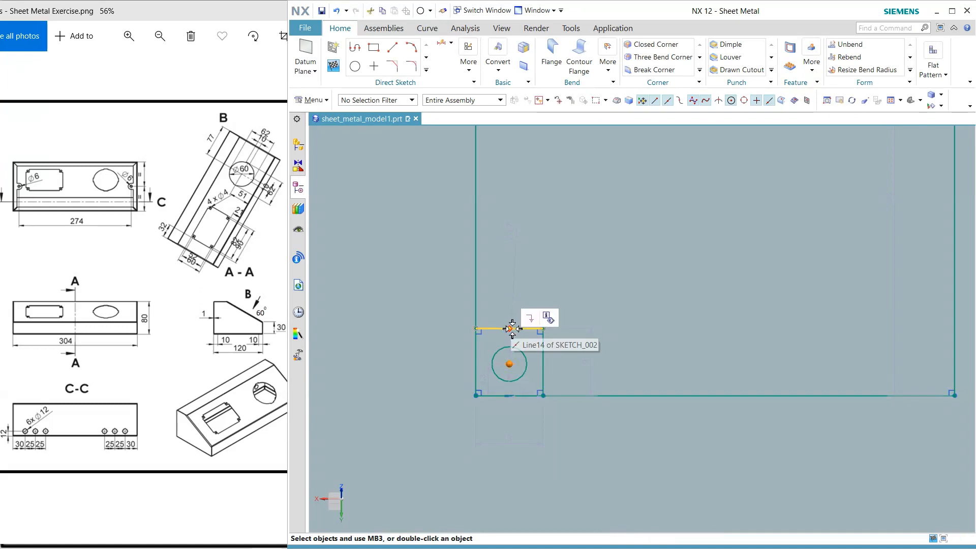
click(516, 324)
click(562, 309)
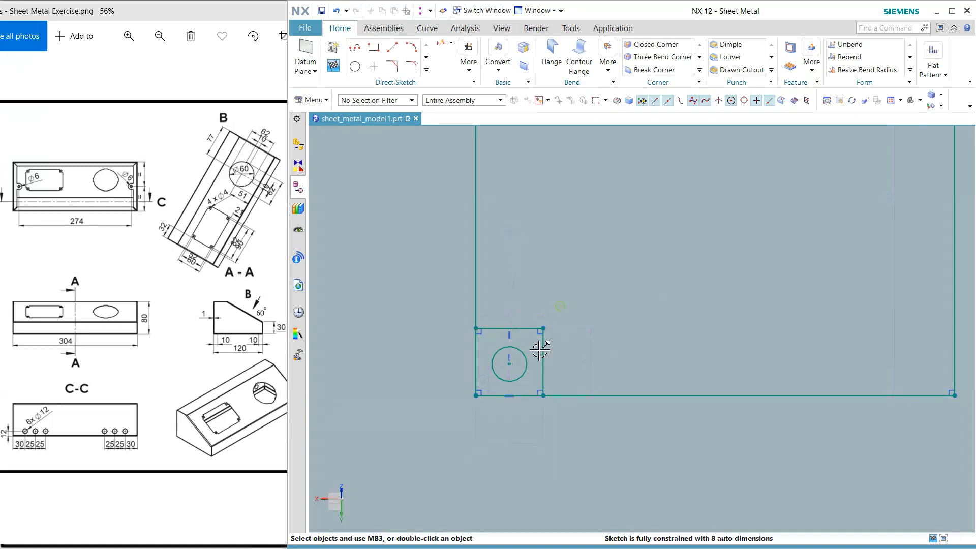
click(510, 364)
click(544, 364)
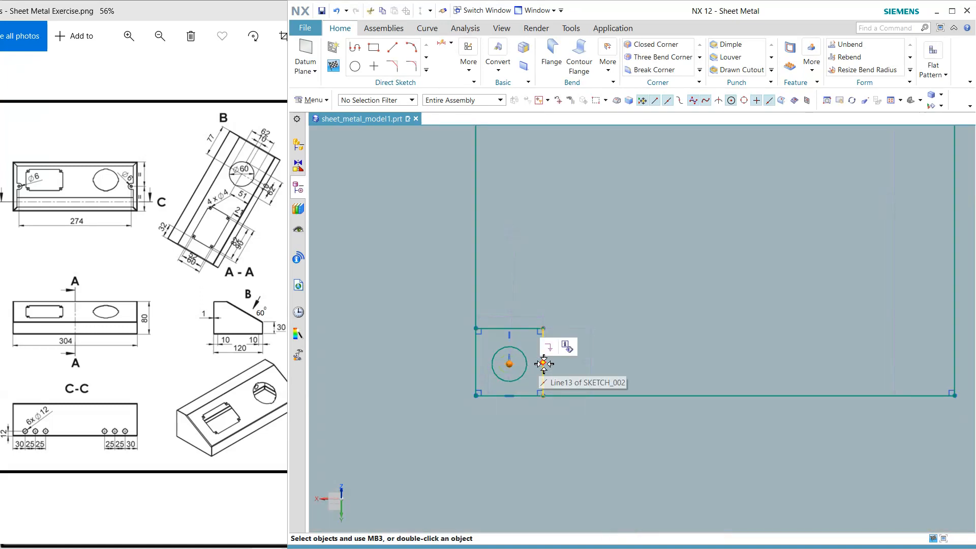
click(544, 364)
click(579, 345)
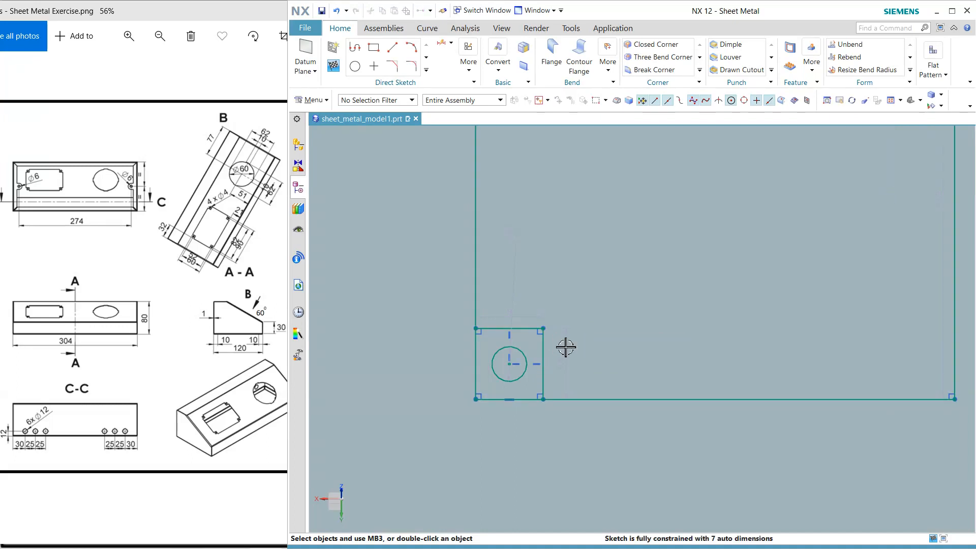
Set the large rectangle to 90 mm wide and 60 mm high and move the whole profile back within the sloped face
scroll(556, 349, down, 3)
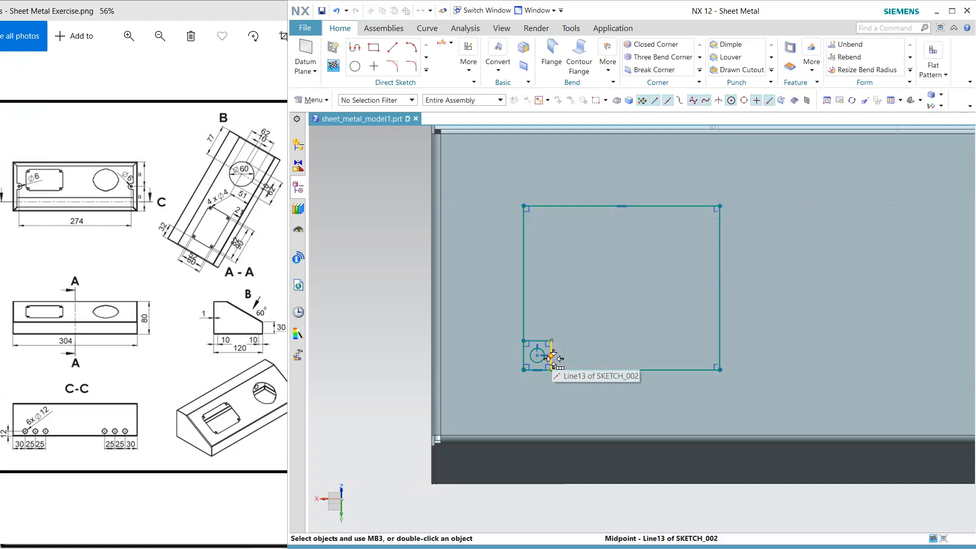
double_click(630, 218)
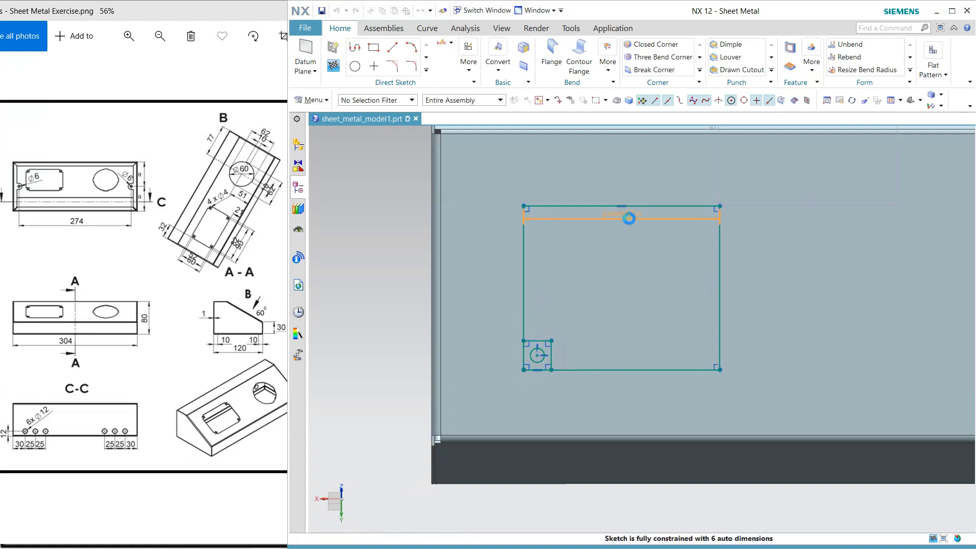
key(Return)
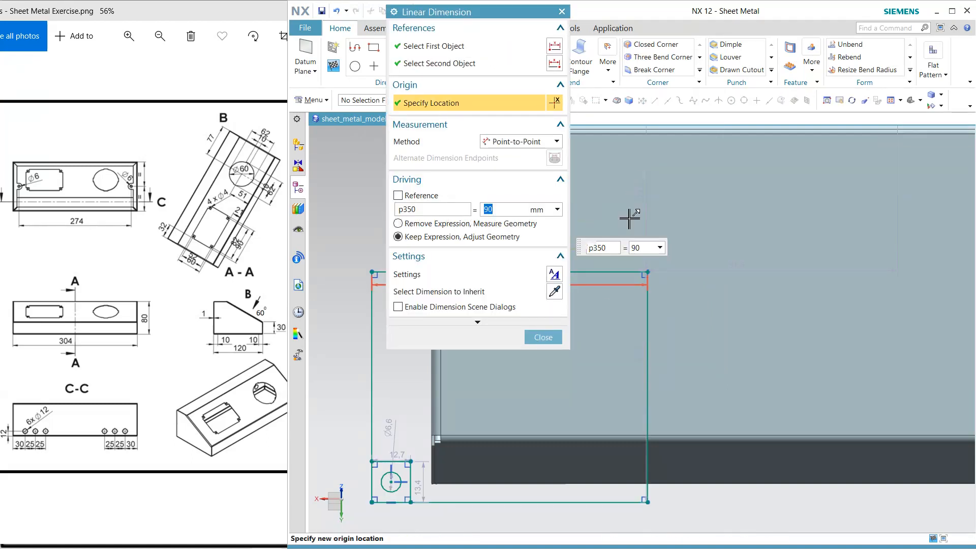
scroll(767, 370, down, 2)
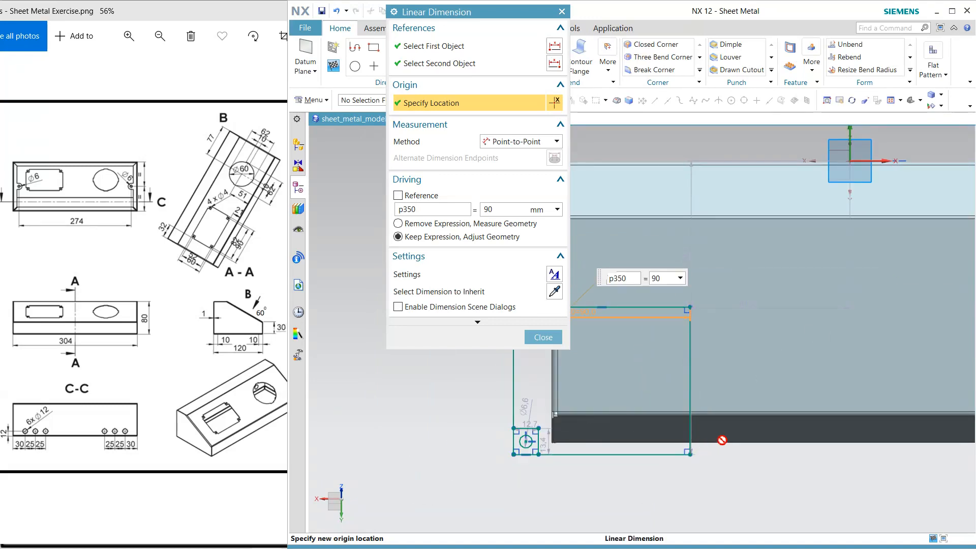
click(696, 445)
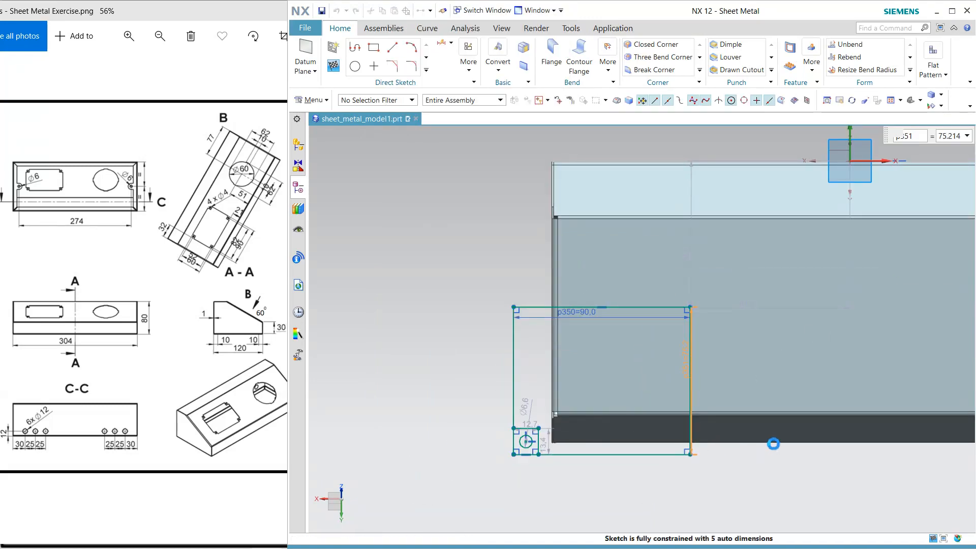
text(60)
key(Return)
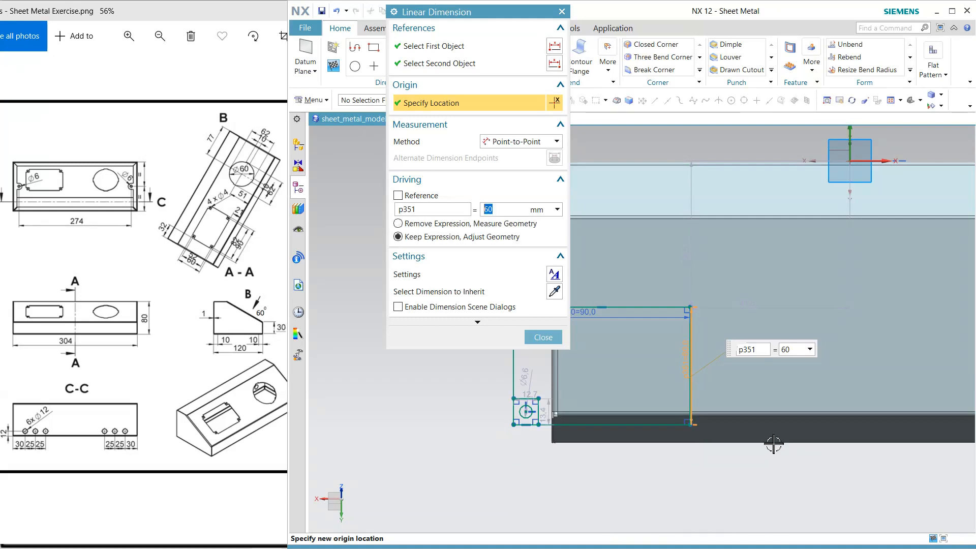
click(540, 338)
mouse_move(588, 310)
mouse_down()
mouse_move(660, 275)
mouse_move(601, 312)
mouse_move(585, 308)
mouse_up()
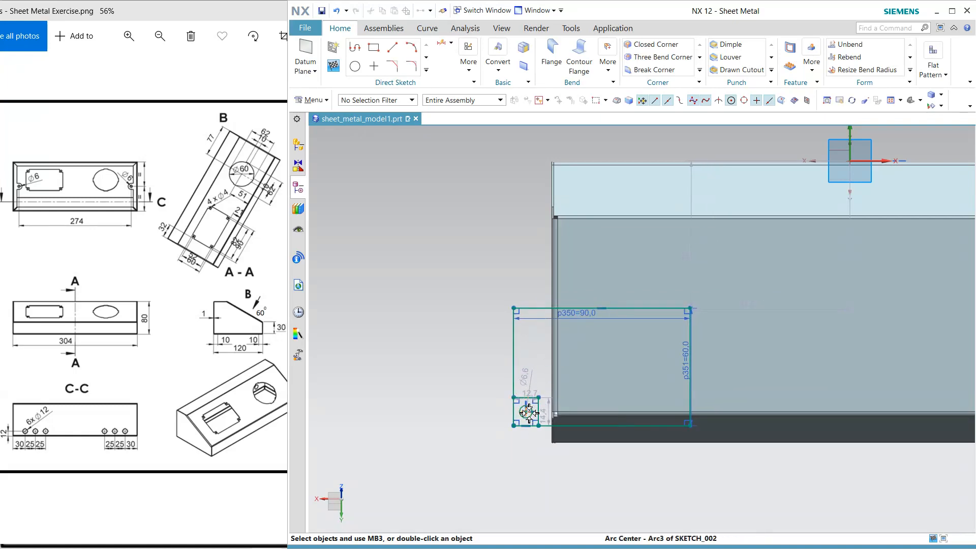
drag(531, 412, 599, 360)
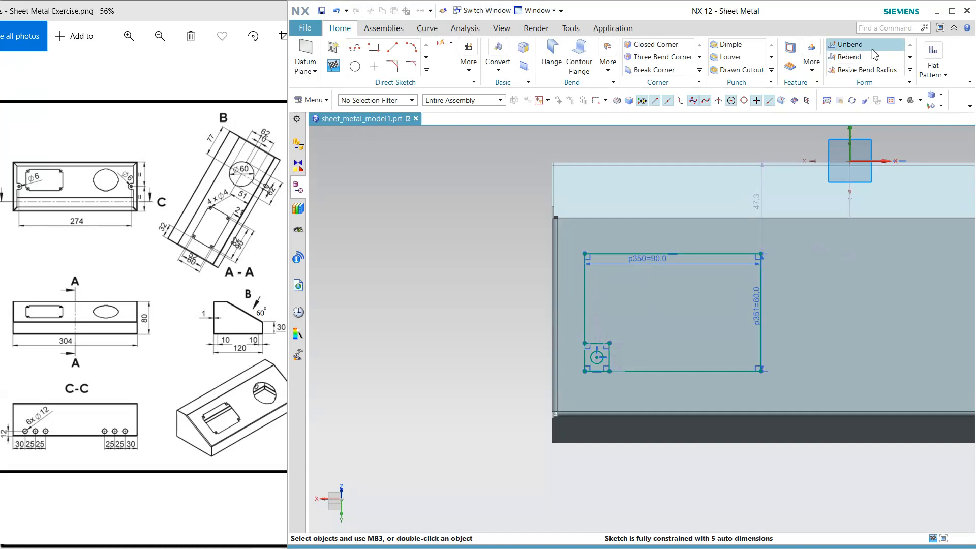
Dimension the large rectangle's lower side 21 mm from the sloped face's lower edge
click(441, 43)
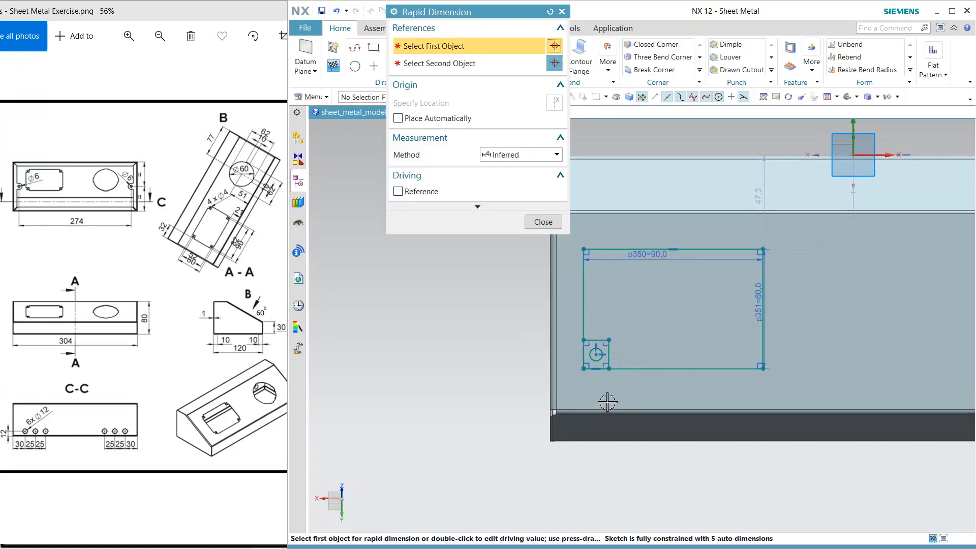
click(613, 409)
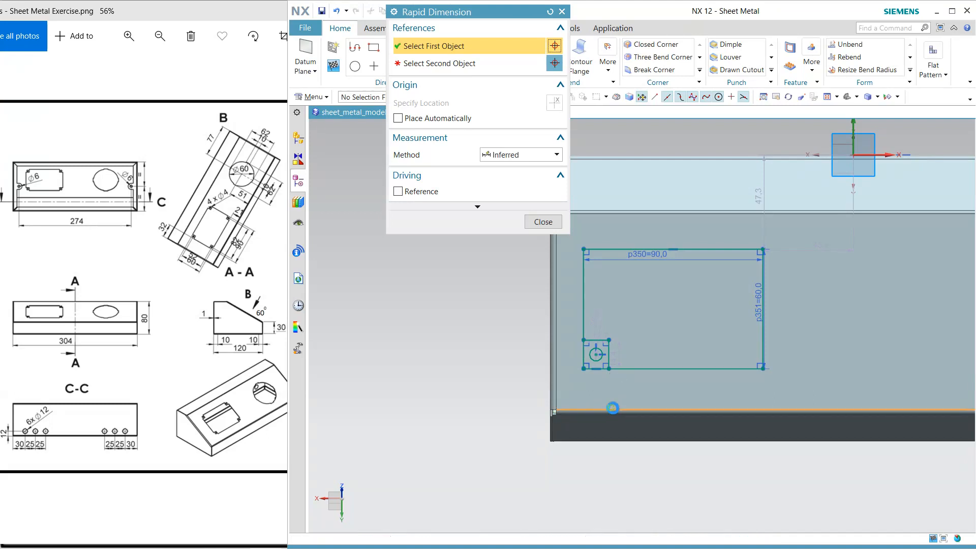
click(618, 368)
click(516, 381)
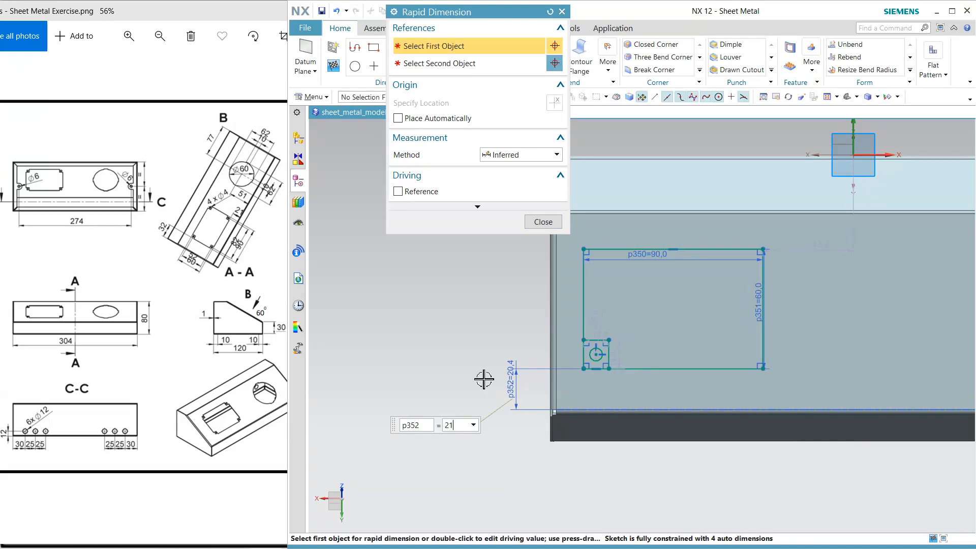
text(21)
key(Return)
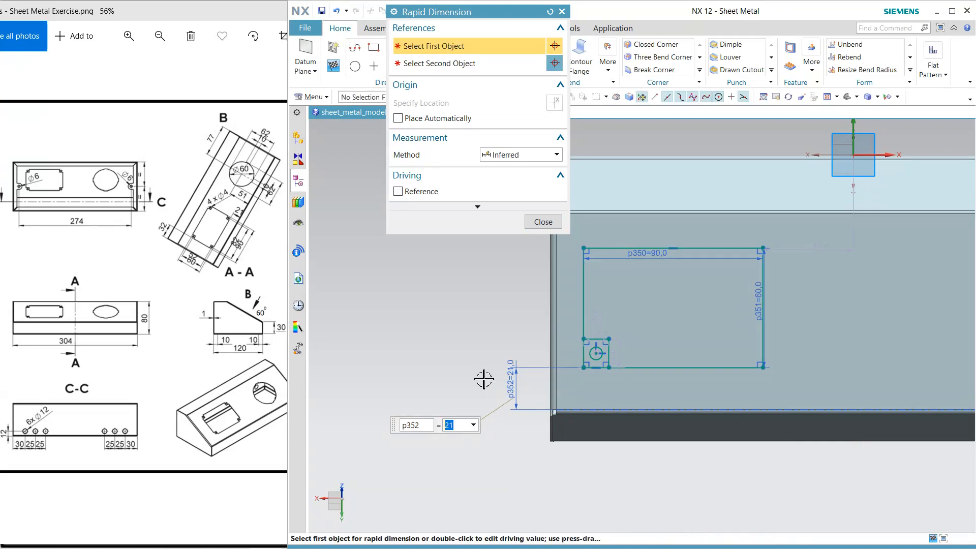
Dimension the large rectangle's left side 32 mm from the enclosure's left outer edge
click(549, 280)
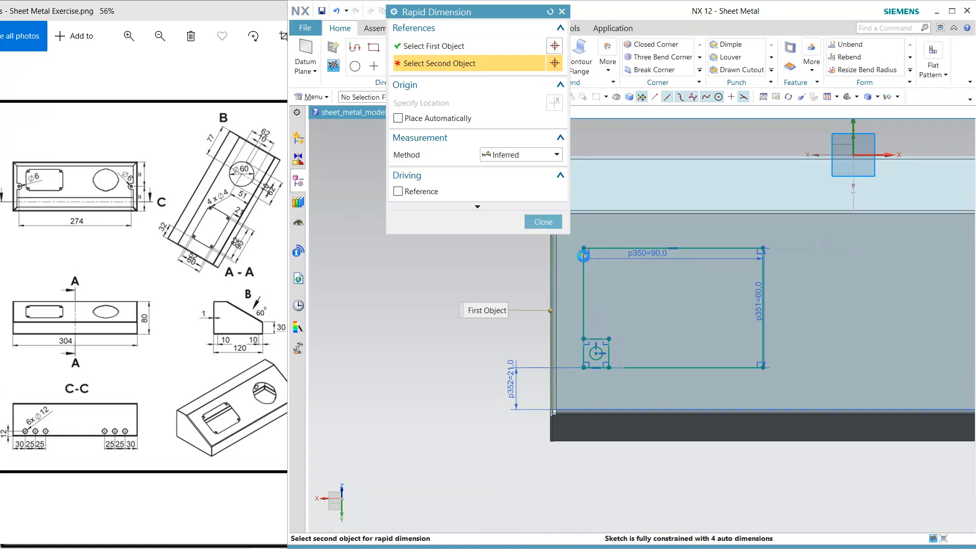
click(569, 262)
click(527, 255)
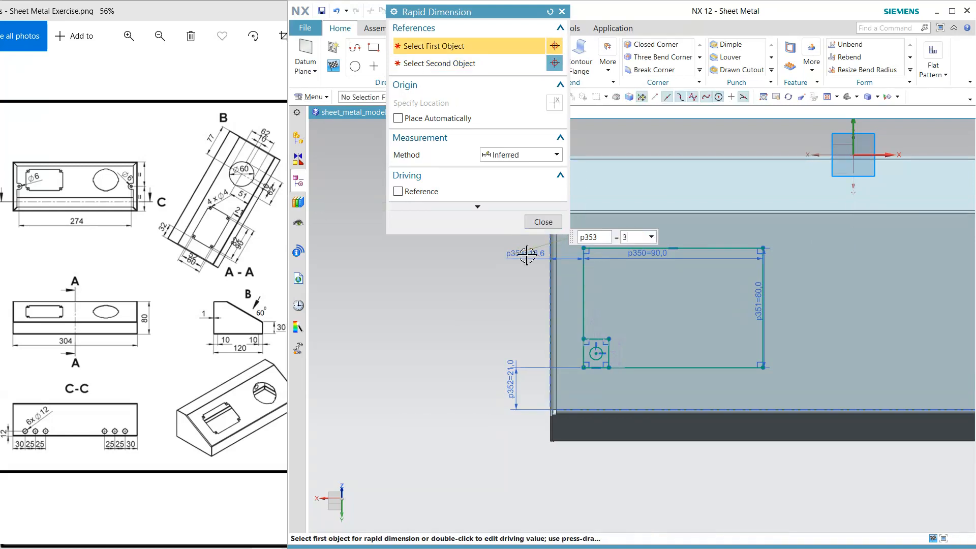
click(542, 222)
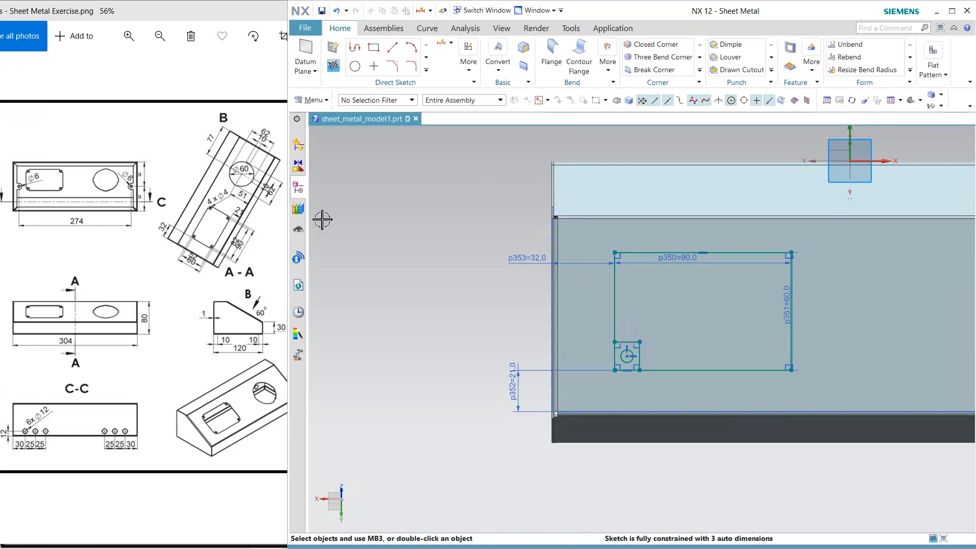
Draw a vertical and a horizontal centre line across the large rectangle, joining the midpoints of its opposite sides
click(427, 71)
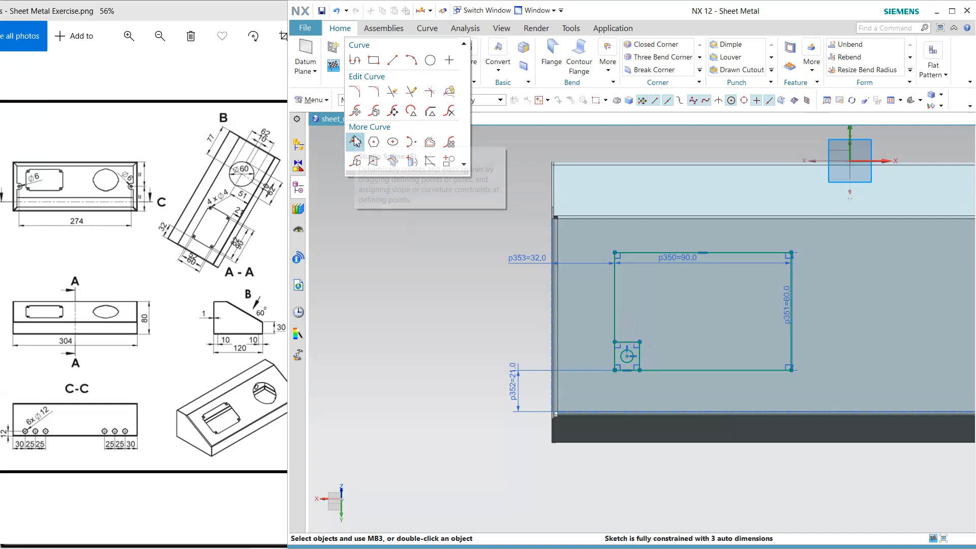
click(392, 60)
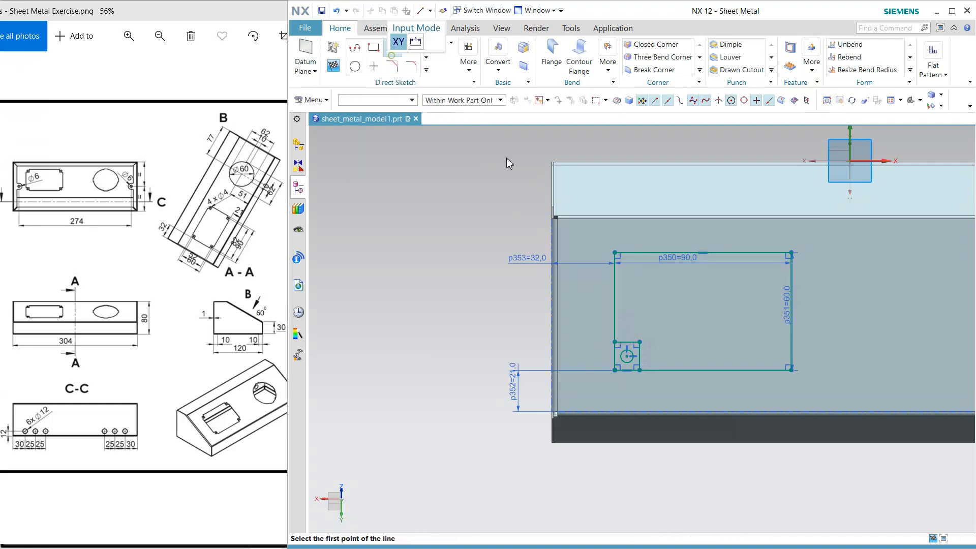
click(704, 249)
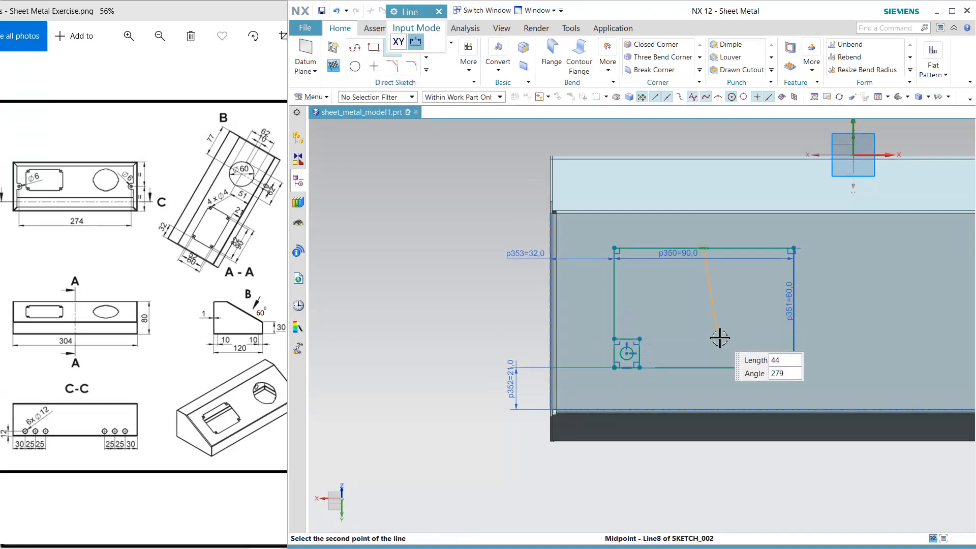
click(710, 368)
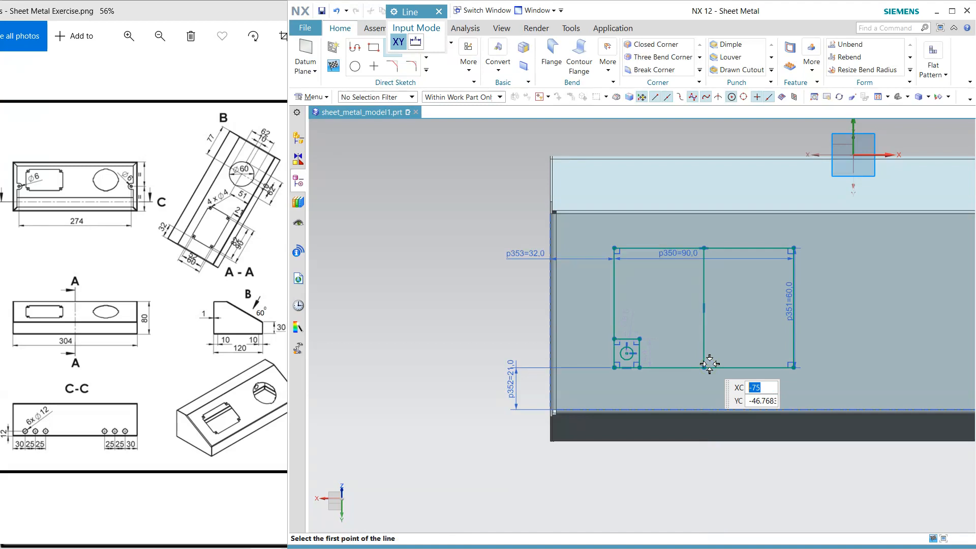
click(614, 308)
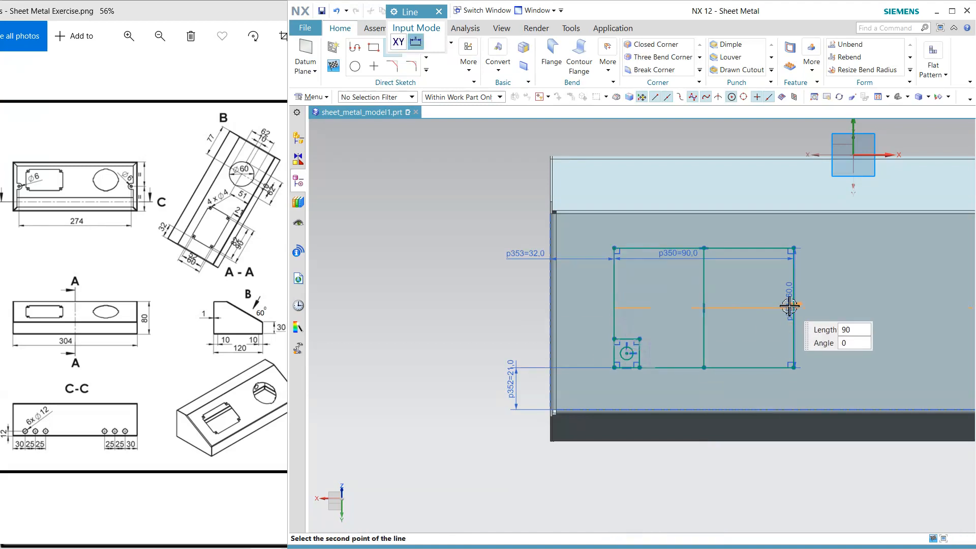
click(793, 307)
key(Escape)
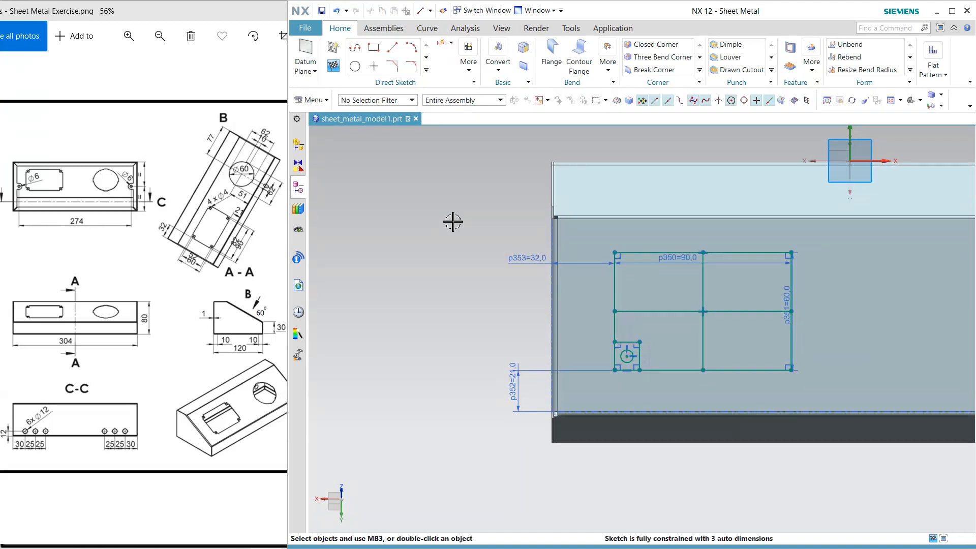
Mirror the lower-left corner square and its hole about the large rectangle's vertical centre line, converting the centre line to reference
click(427, 70)
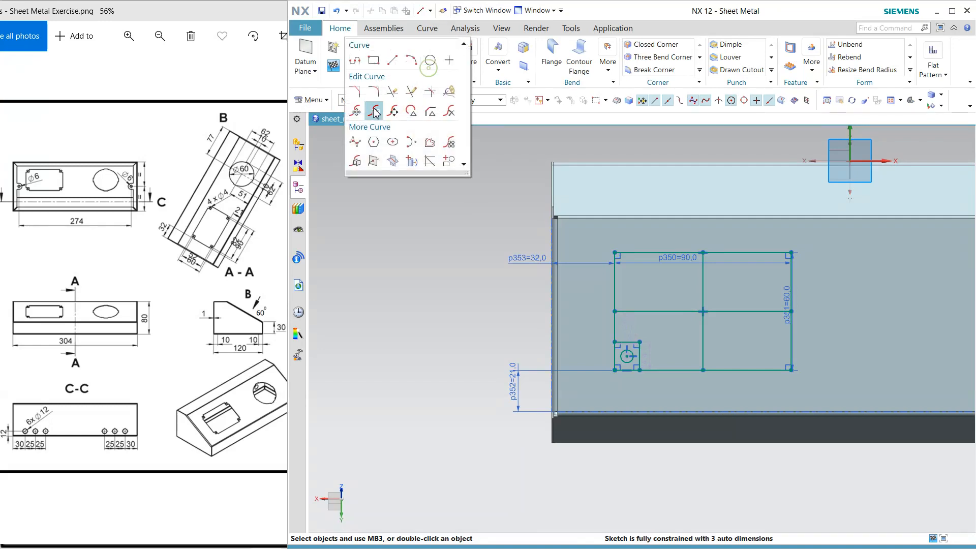
click(357, 162)
click(635, 334)
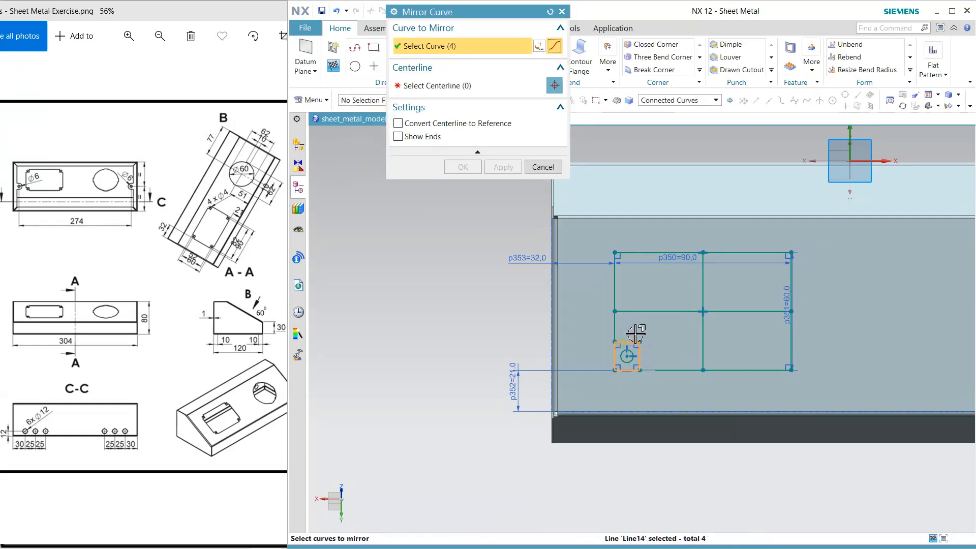
click(628, 356)
click(468, 94)
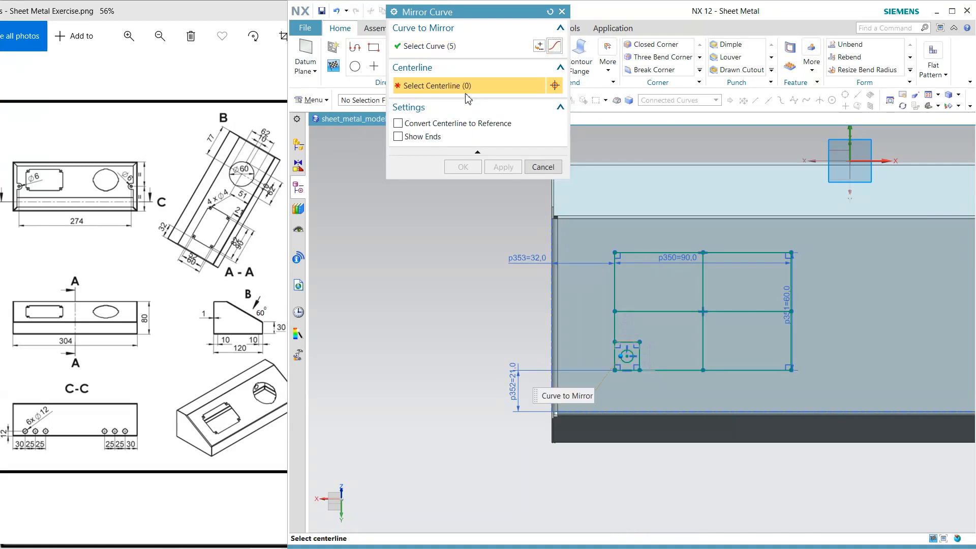
click(703, 343)
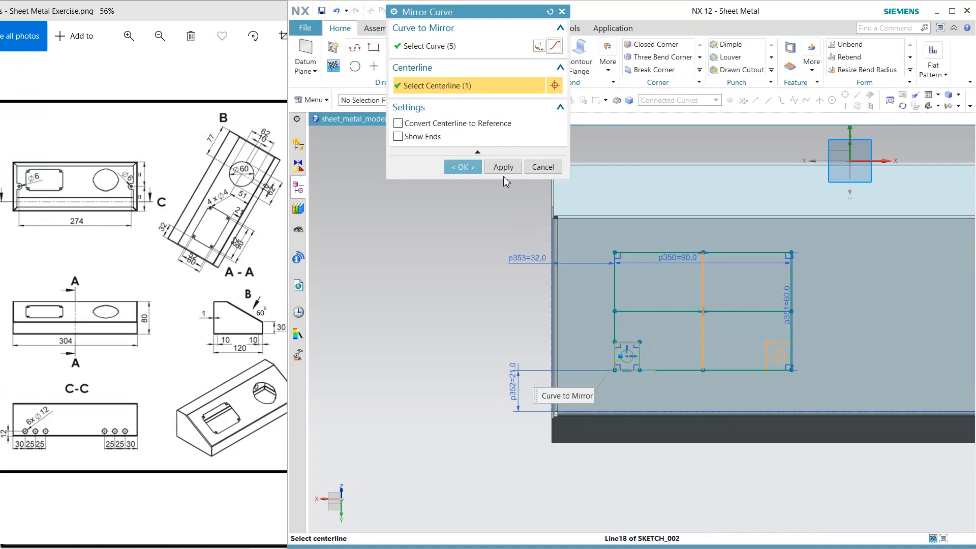
click(489, 124)
click(498, 167)
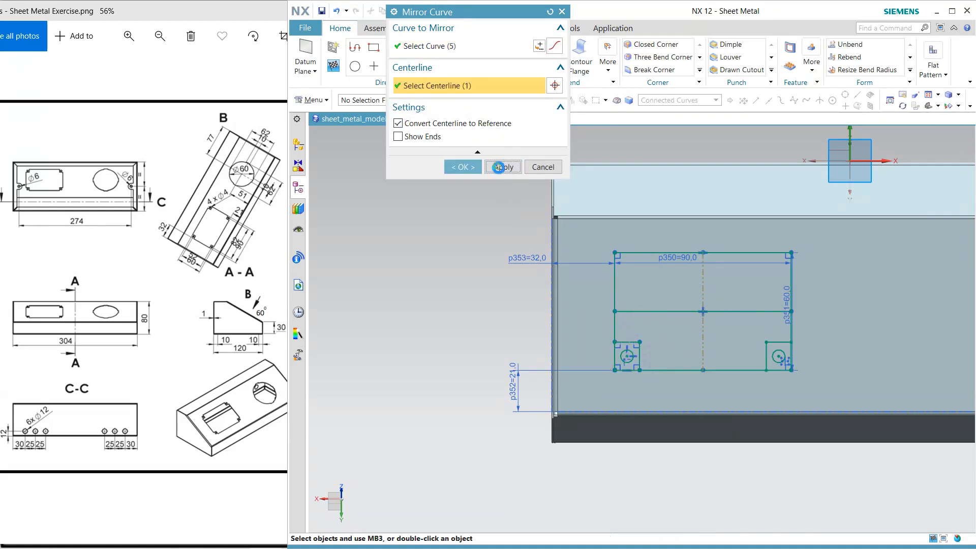
Mirror both lower corner squares with their holes about the large rectangle's horizontal centre line, converting the line to reference
click(783, 345)
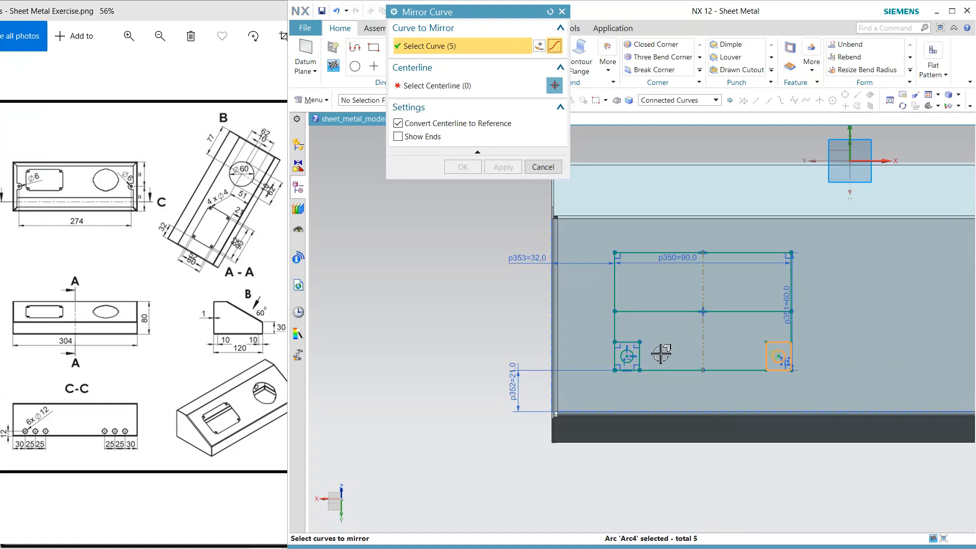
click(631, 358)
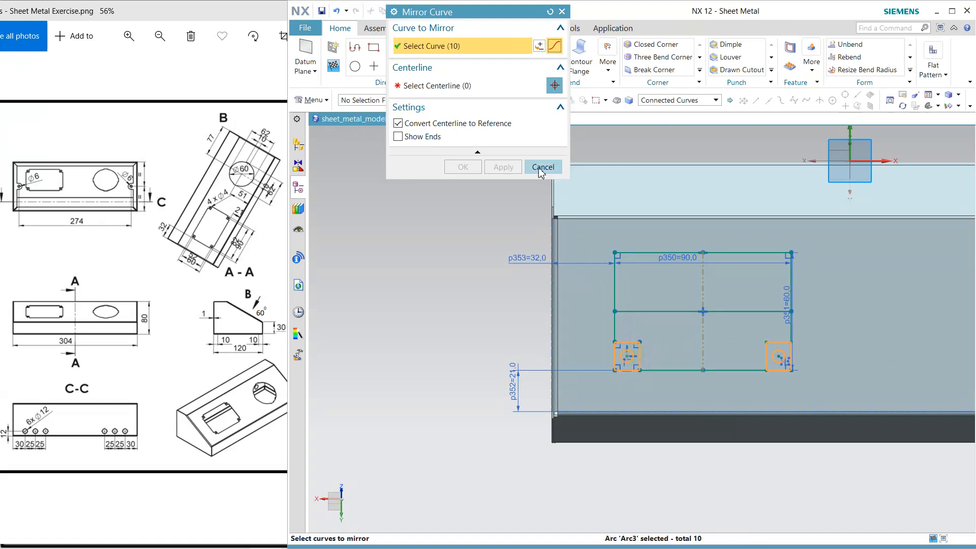
click(498, 90)
click(664, 314)
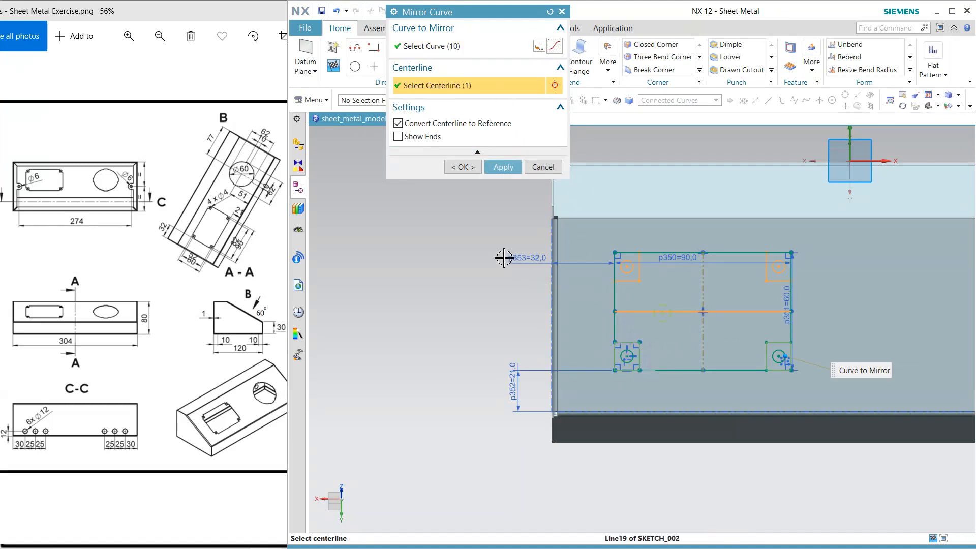
click(463, 167)
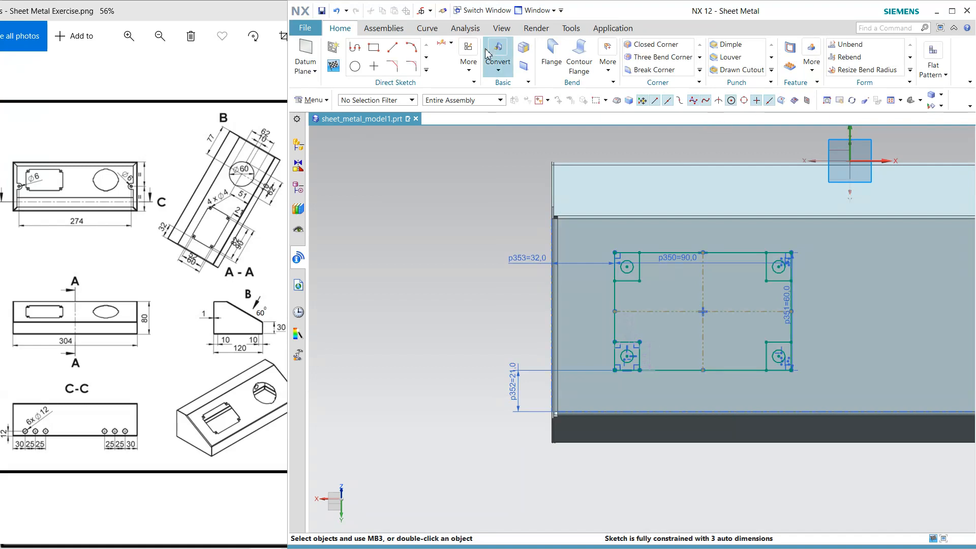
Dimension the horizontal distance between the centres of the two lower corner holes as 82 mm
click(441, 42)
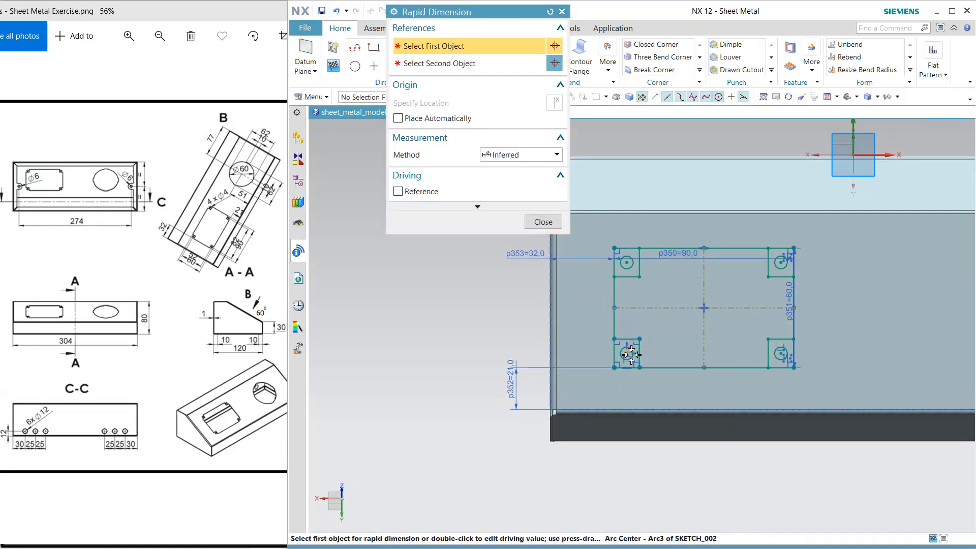
click(628, 356)
click(782, 354)
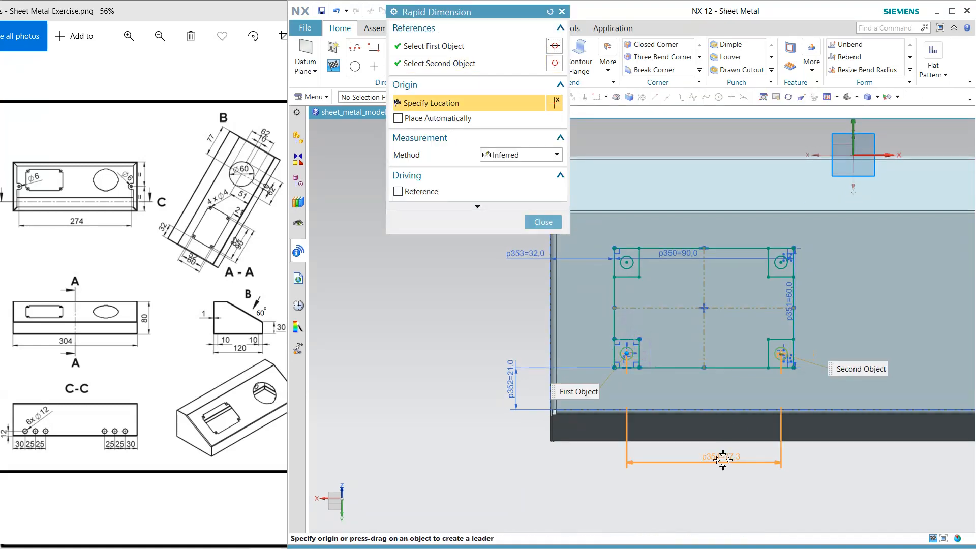
click(726, 439)
text(82)
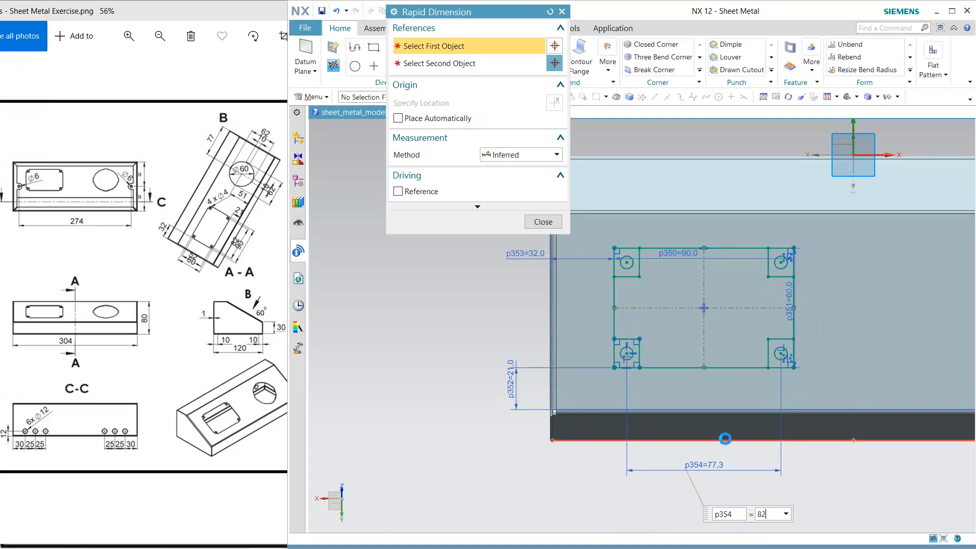
key(Return)
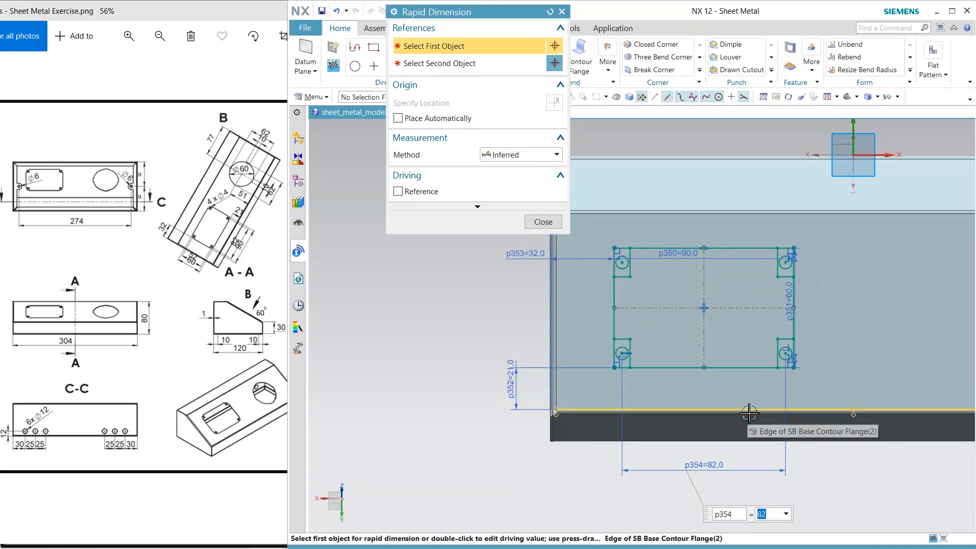
Dimension the vertical distance between the centres of the two left corner holes as 52 mm
click(622, 261)
click(623, 354)
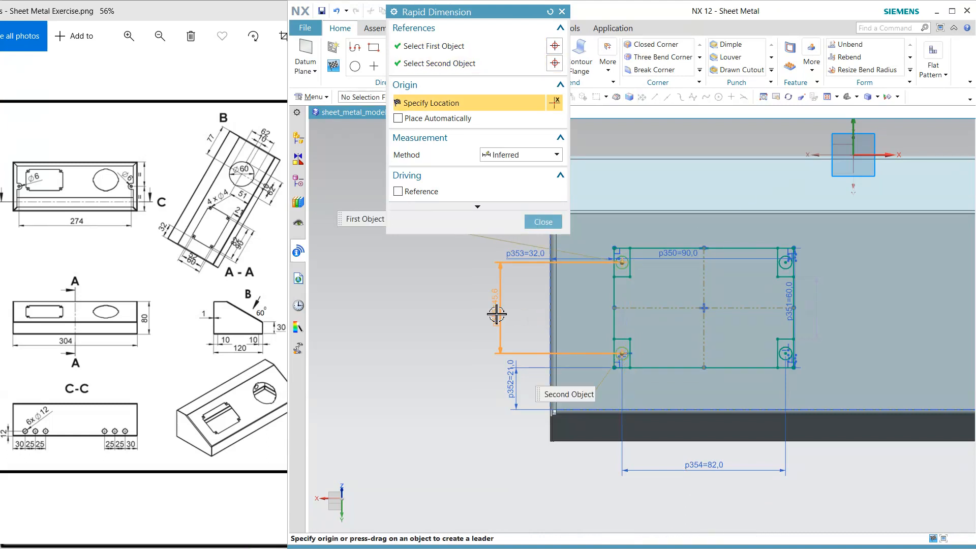
click(497, 312)
text(52)
key(Return)
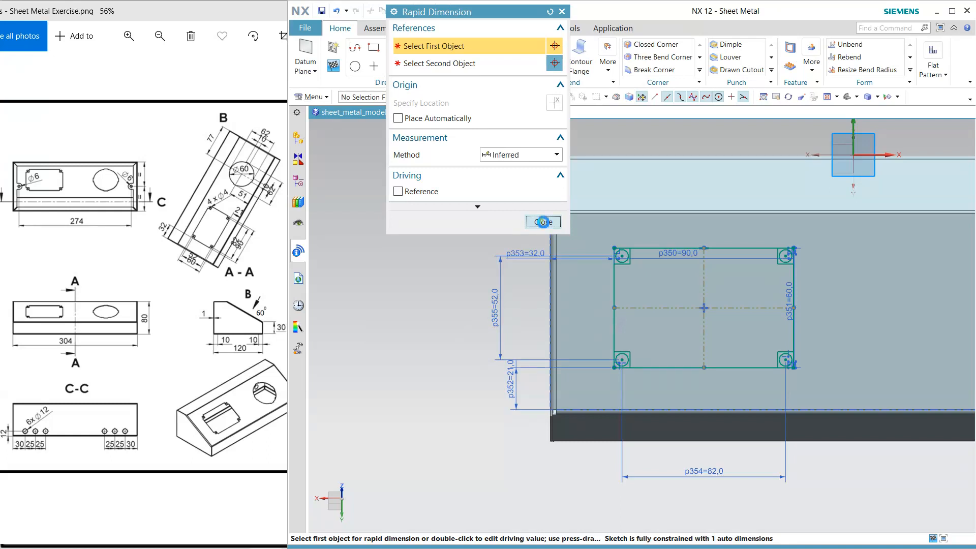
click(542, 221)
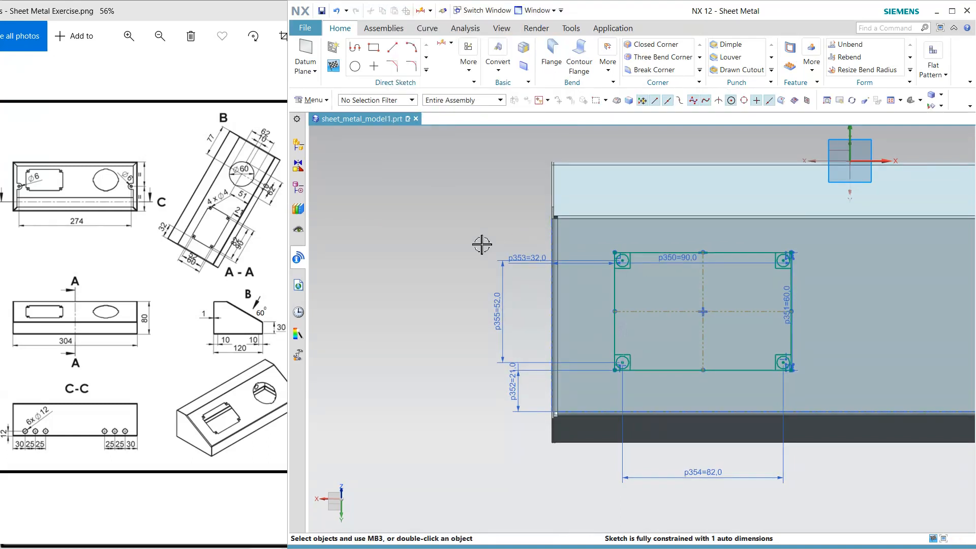
Set the diameter of the lower-left corner hole to 4 mm
double_click(627, 342)
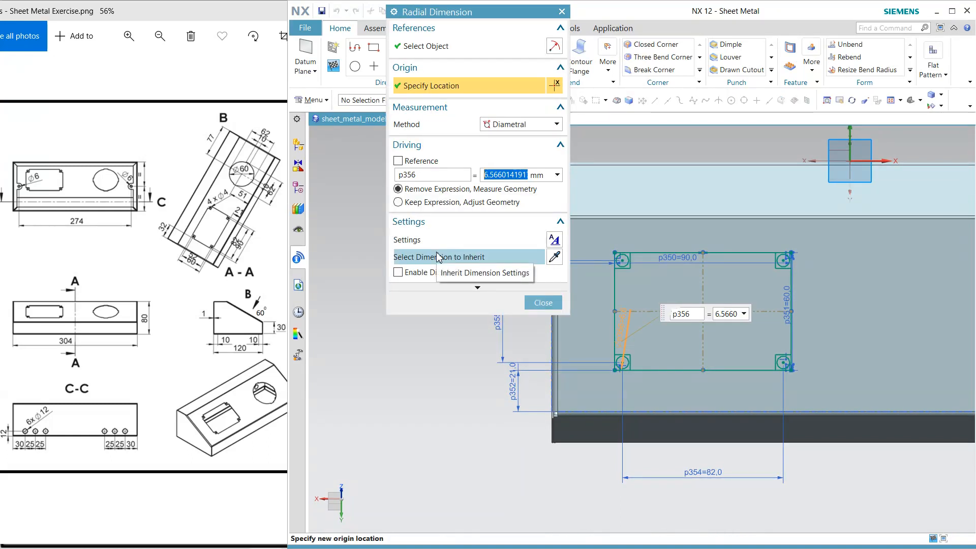
text(4)
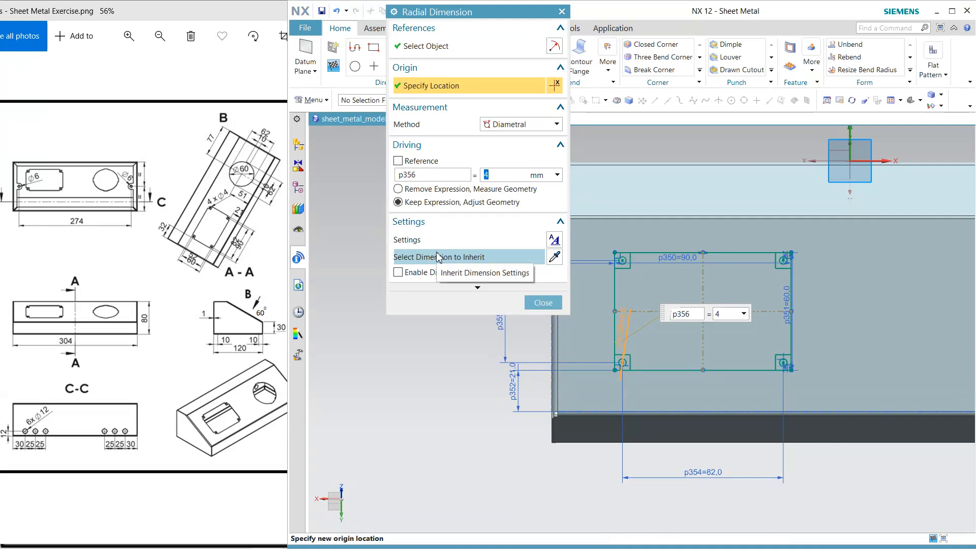
click(542, 303)
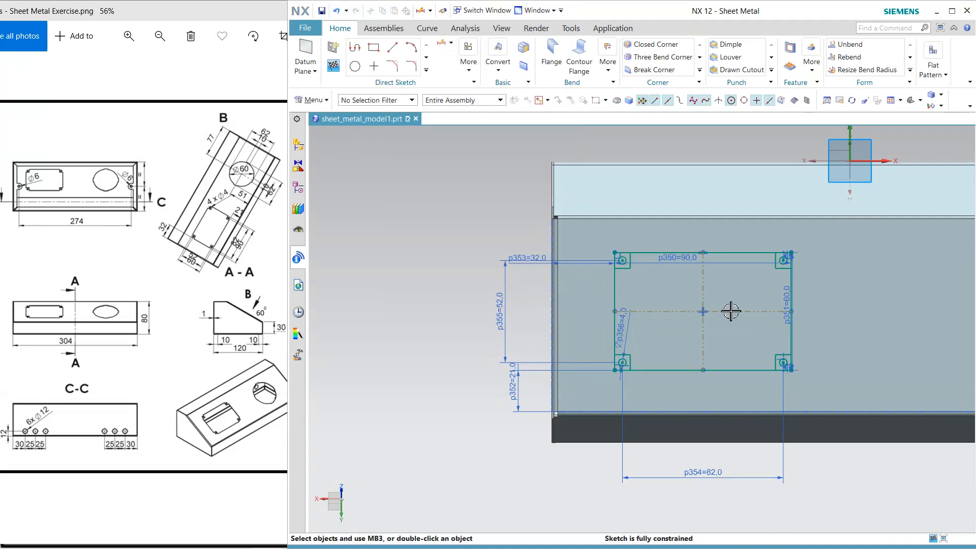
Draw a circle on the sloped face to the right of the rectangular window and set its diameter to 60 mm
mouse_move(731, 311)
shift+middle_down()
mouse_move(364, 322)
mouse_move(373, 319)
shift+middle_up()
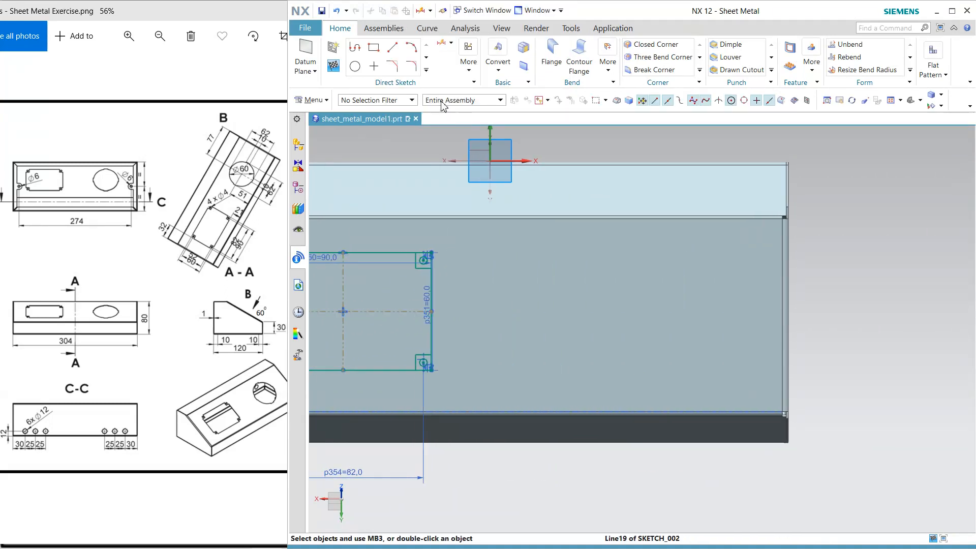
click(355, 66)
click(631, 306)
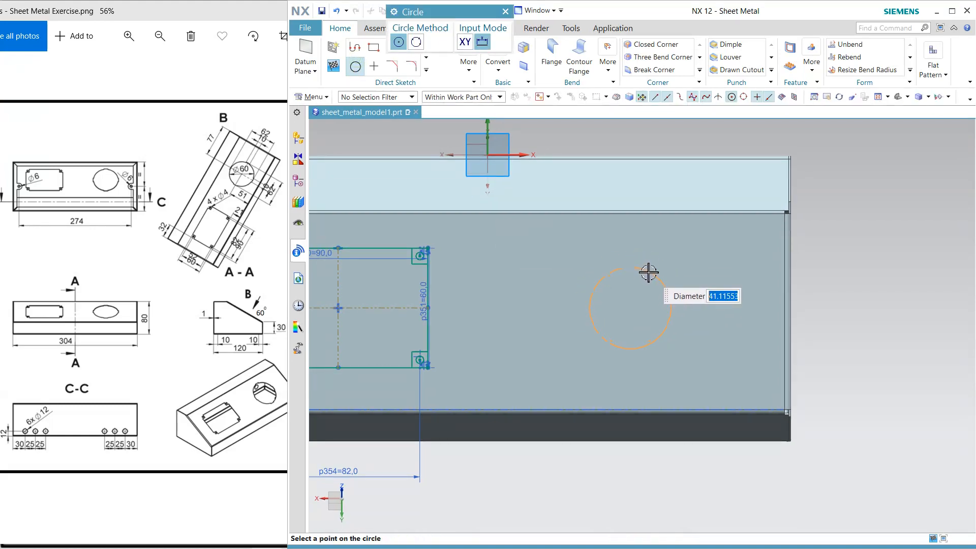
click(647, 271)
key(Escape)
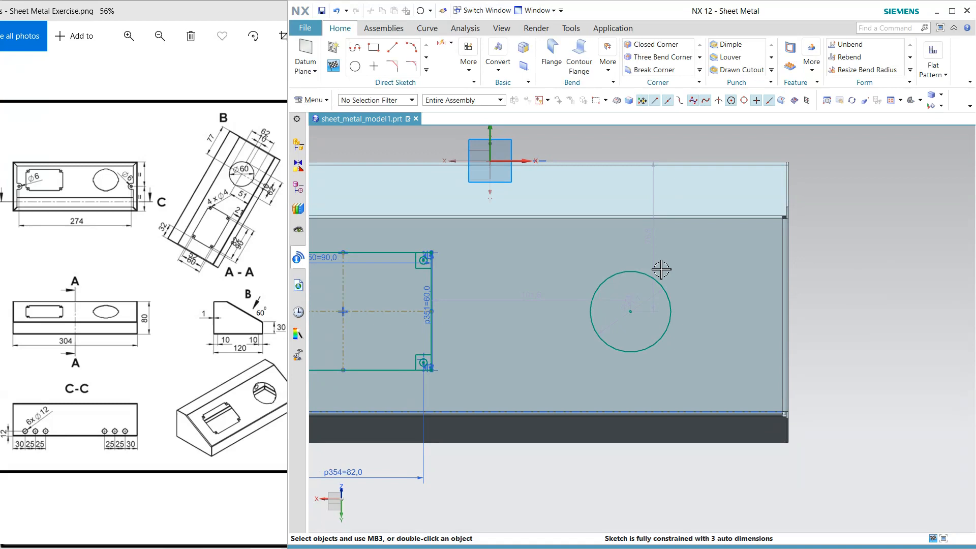
double_click(649, 305)
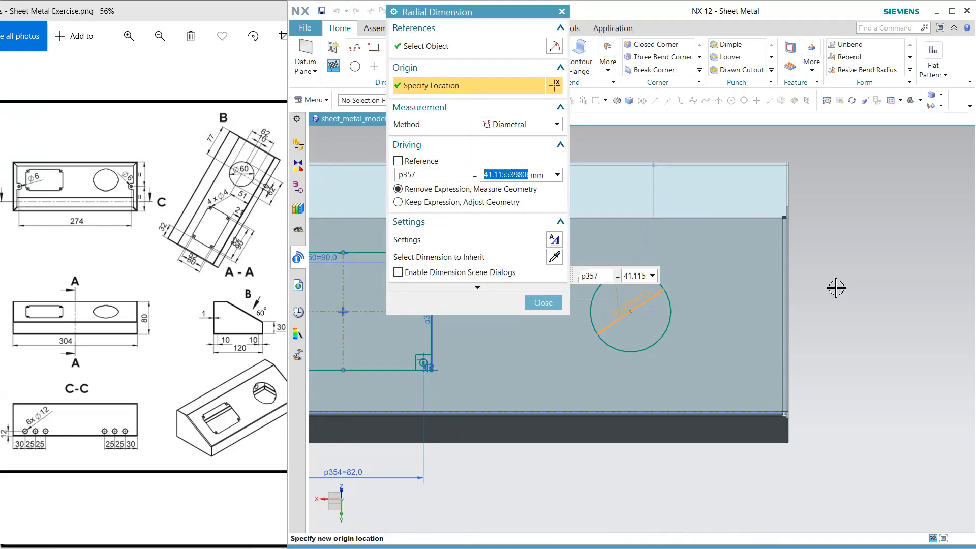
text(60)
key(Return)
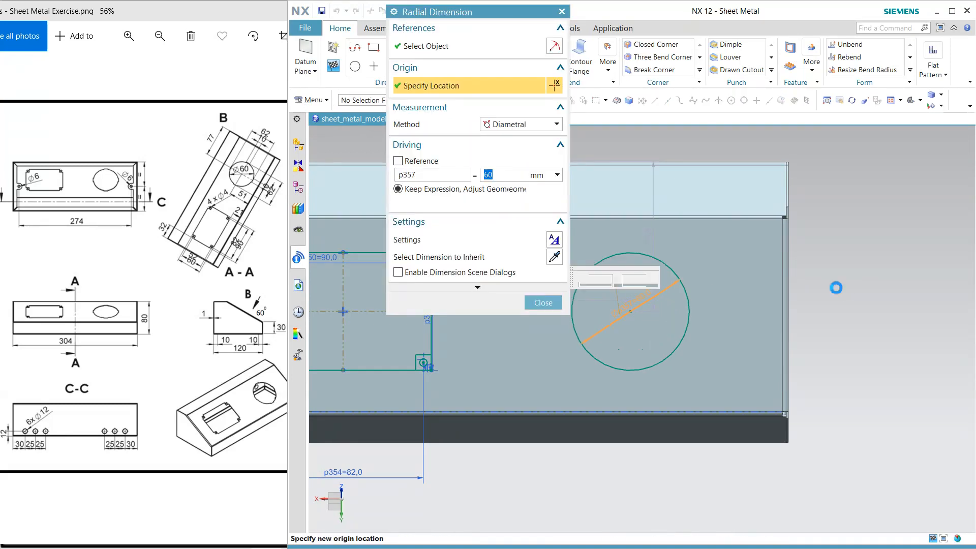
click(547, 306)
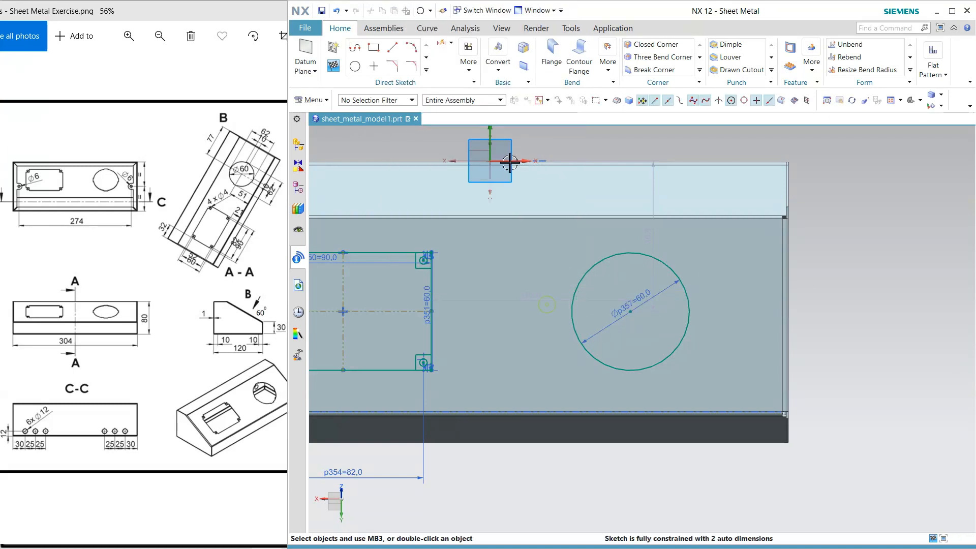
Dimension the large circle's centre 77 mm from the enclosure's right outer edge
click(442, 46)
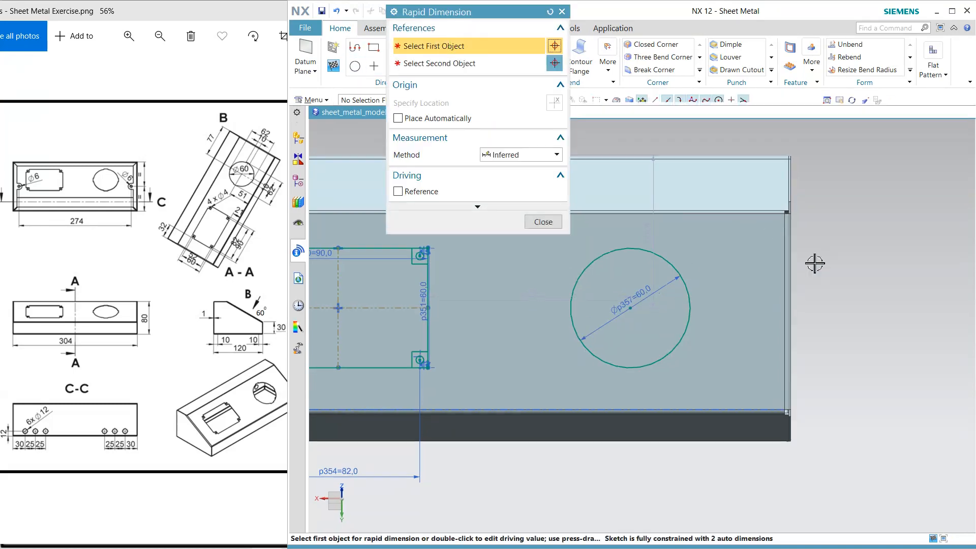
click(796, 299)
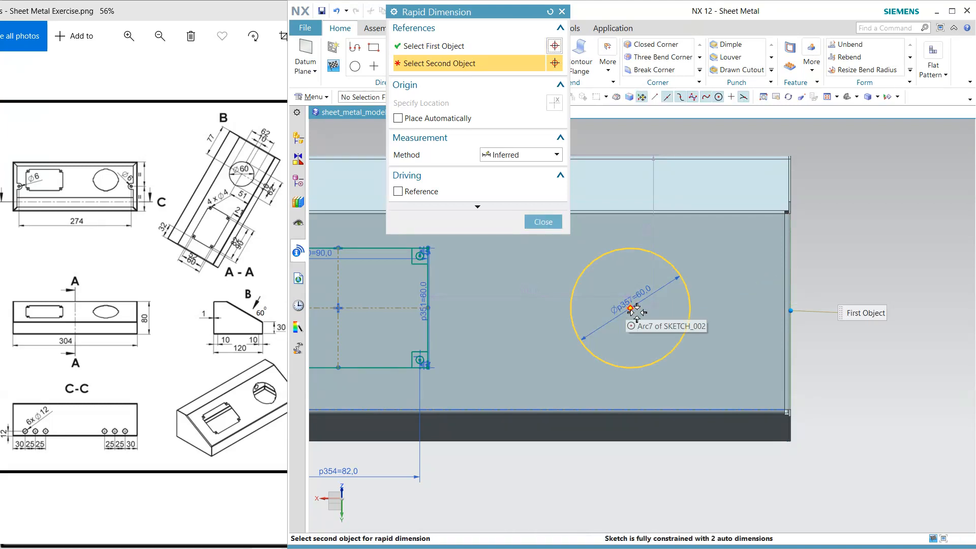
click(637, 312)
click(755, 133)
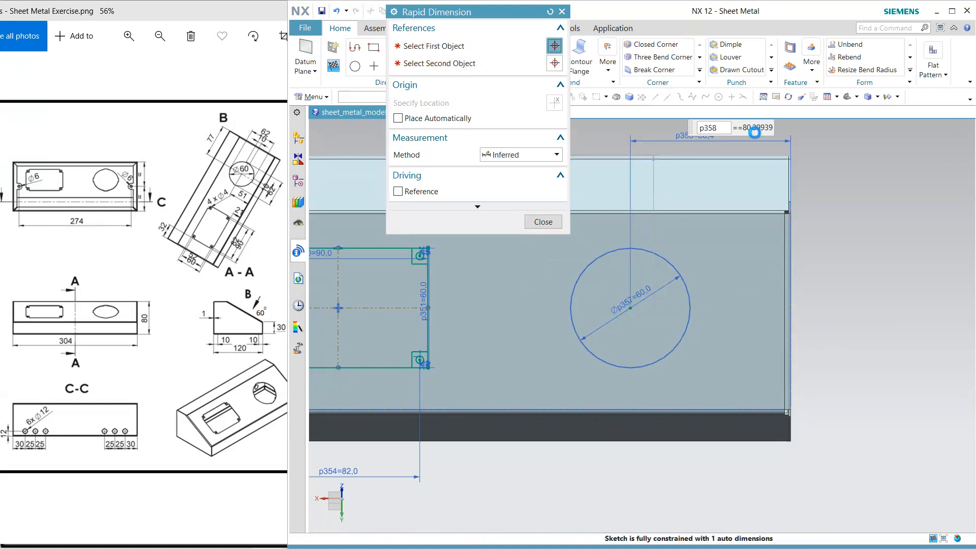
text(77)
key(Return)
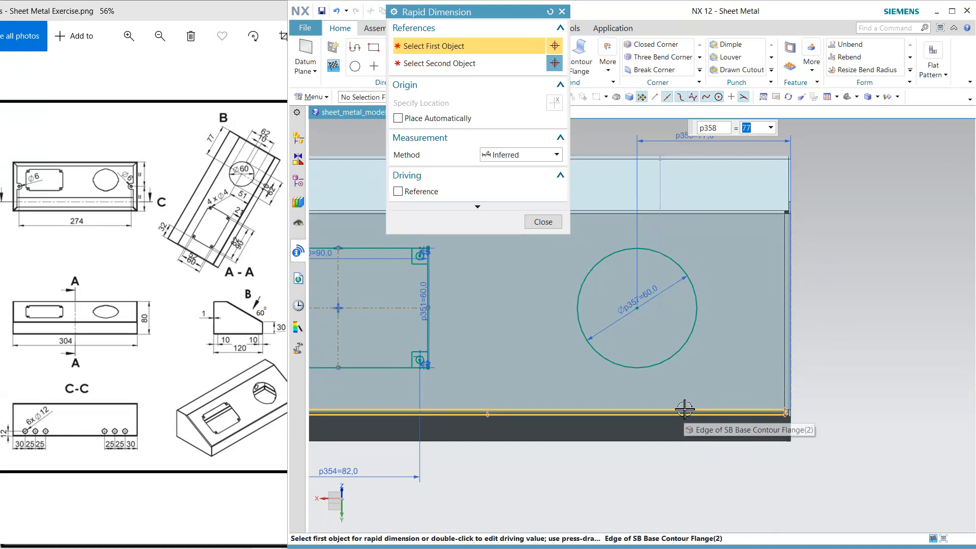
Dimension the large circle's centre 51 mm above the sloped face's lower edge
click(489, 410)
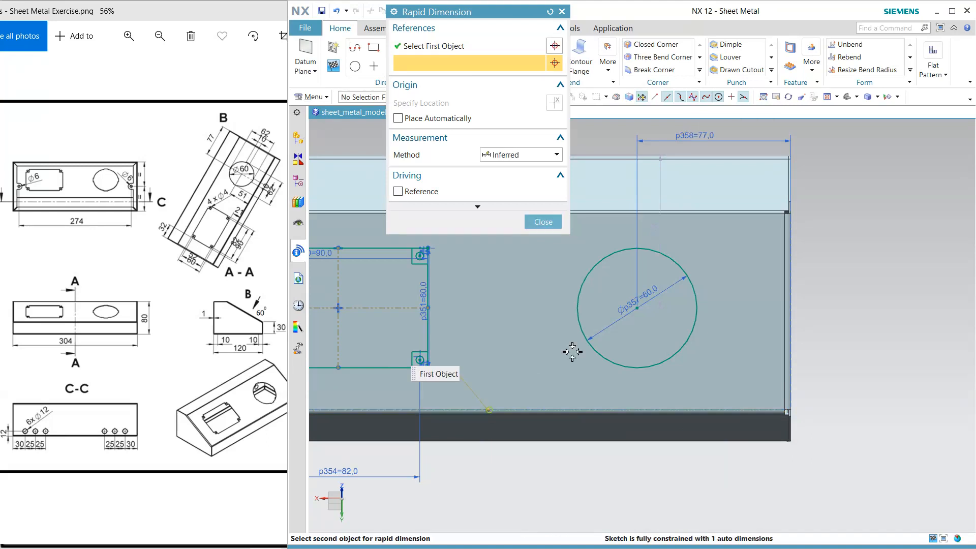
click(638, 307)
click(850, 351)
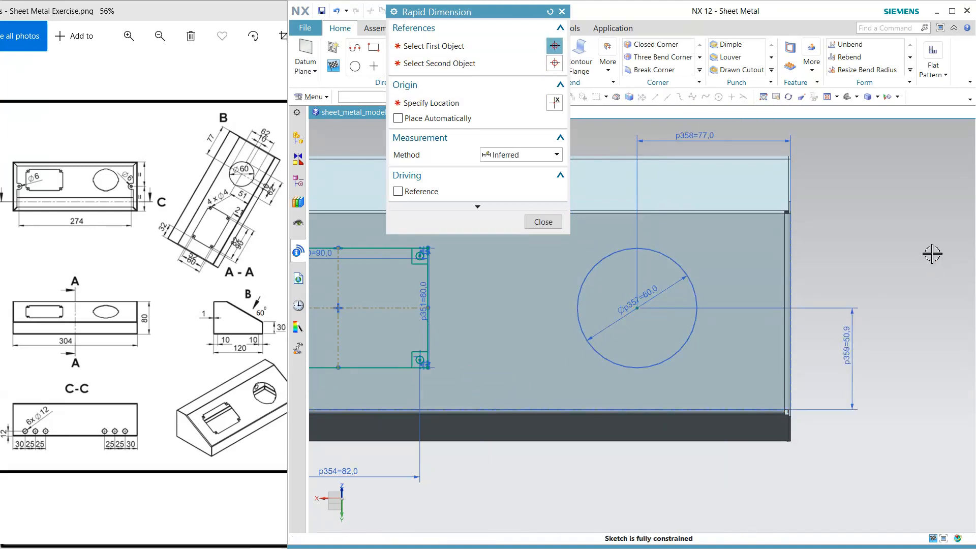
key(Return)
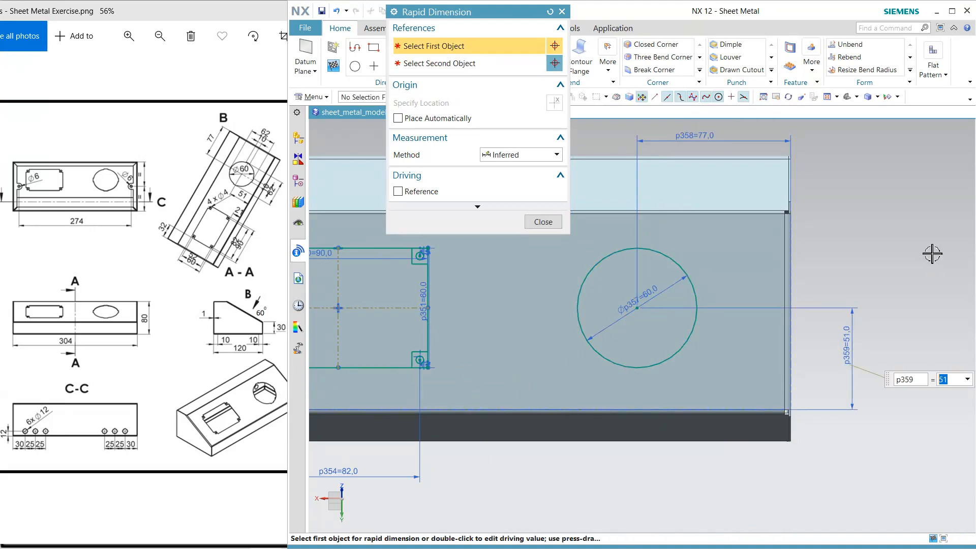
click(543, 222)
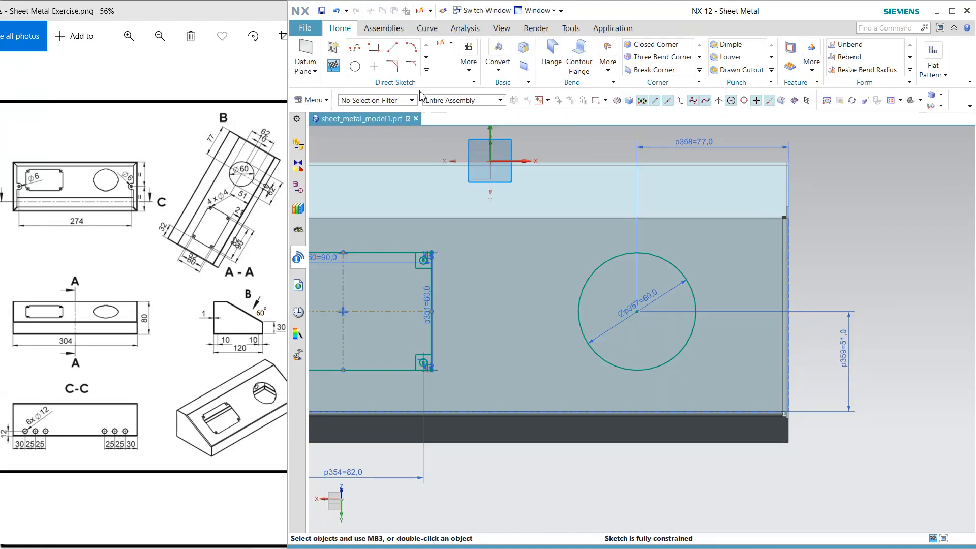
Draw a narrow horizontal rectangle about 87 mm long, centred on the large circle and extending past it on both sides
click(374, 49)
click(433, 42)
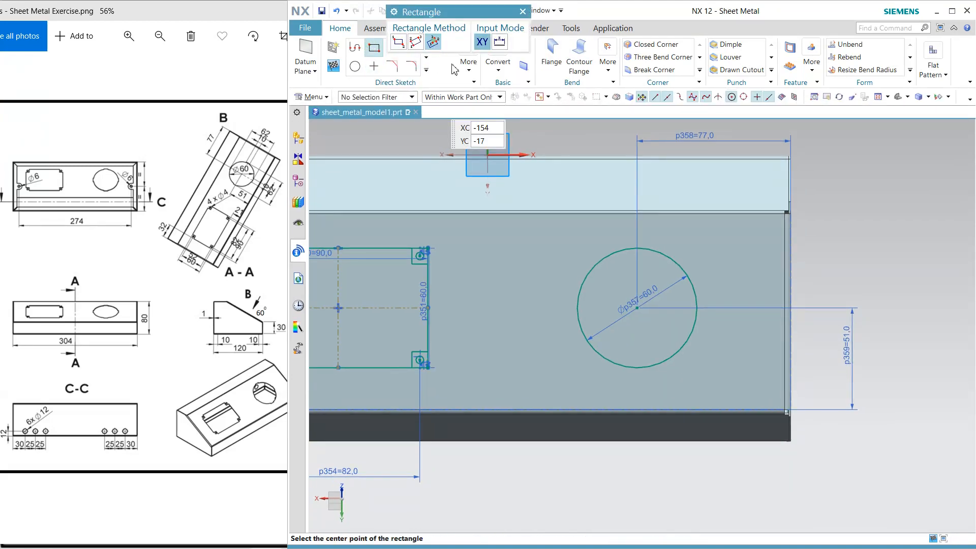
click(638, 307)
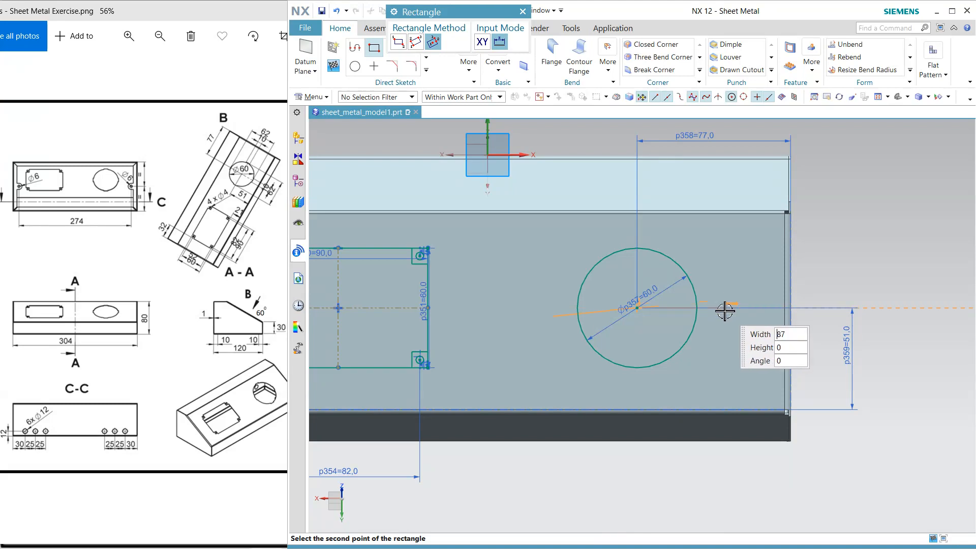
click(722, 302)
click(722, 300)
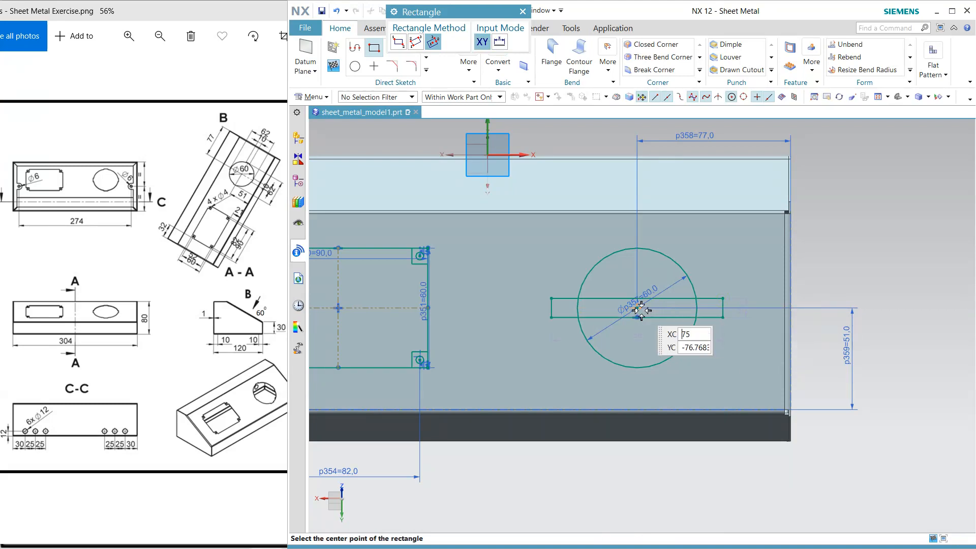
Draw a narrow vertical rectangle about 79 mm long and 10 mm wide, centred on the large circle
click(638, 308)
click(640, 231)
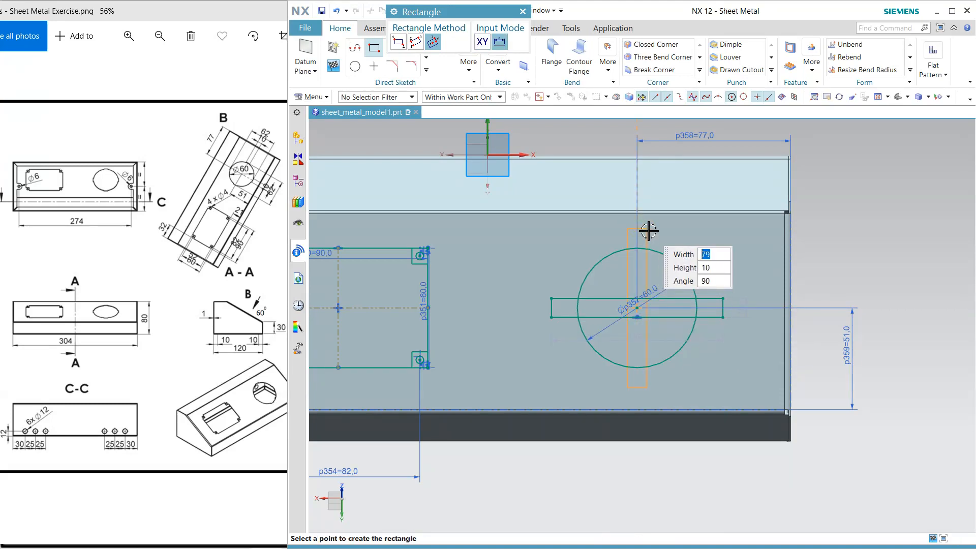
click(649, 232)
key(Escape)
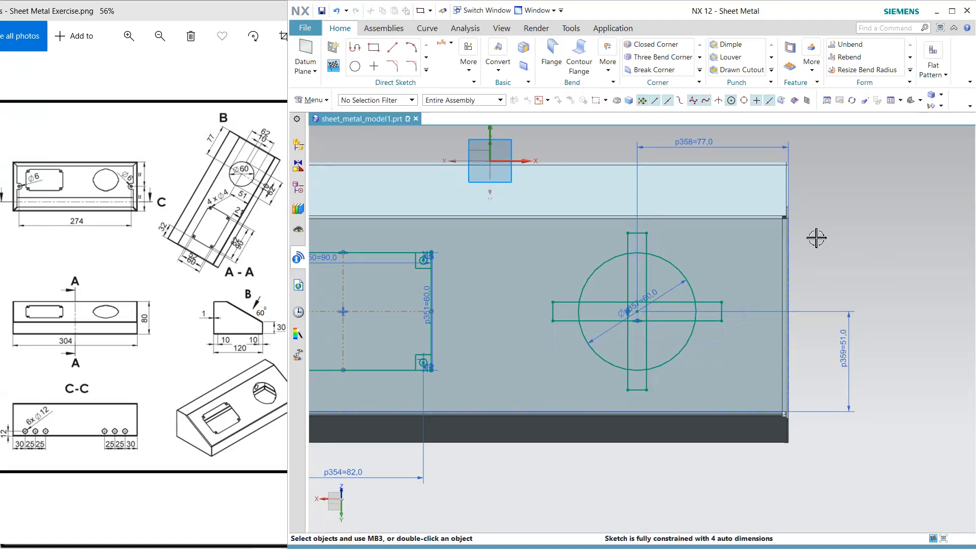
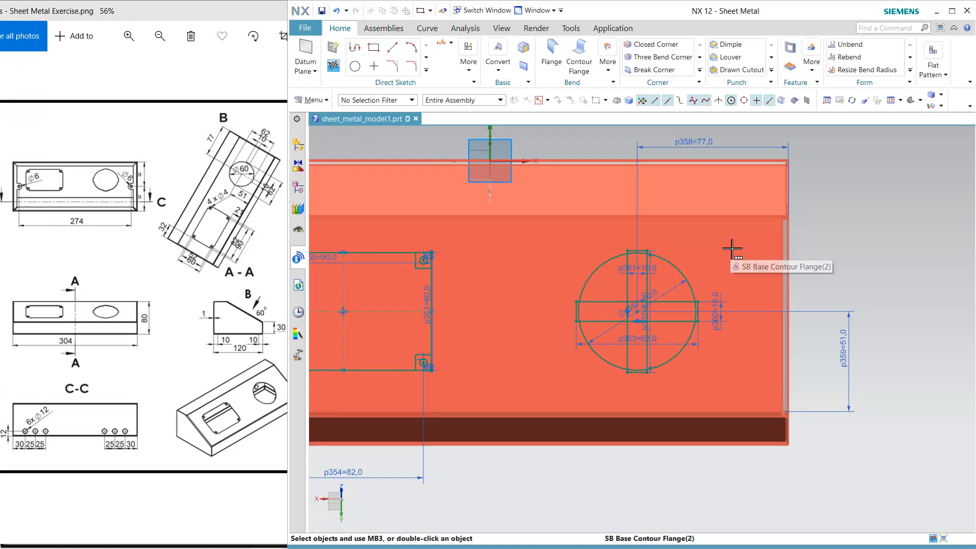
Trim the lines of the two crossing rectangles inside the large circle, leaving only their short ends outside it
middle_drag(731, 248, 758, 227)
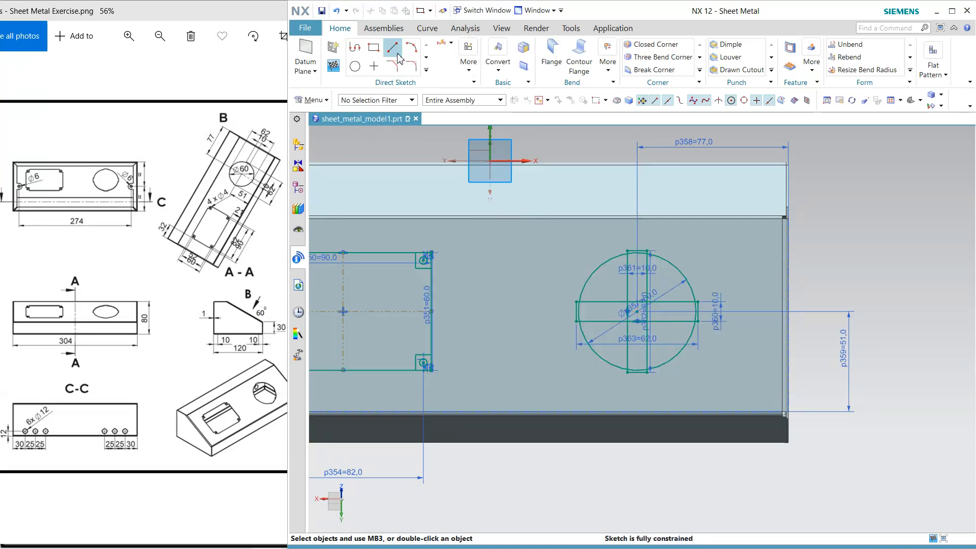
click(426, 70)
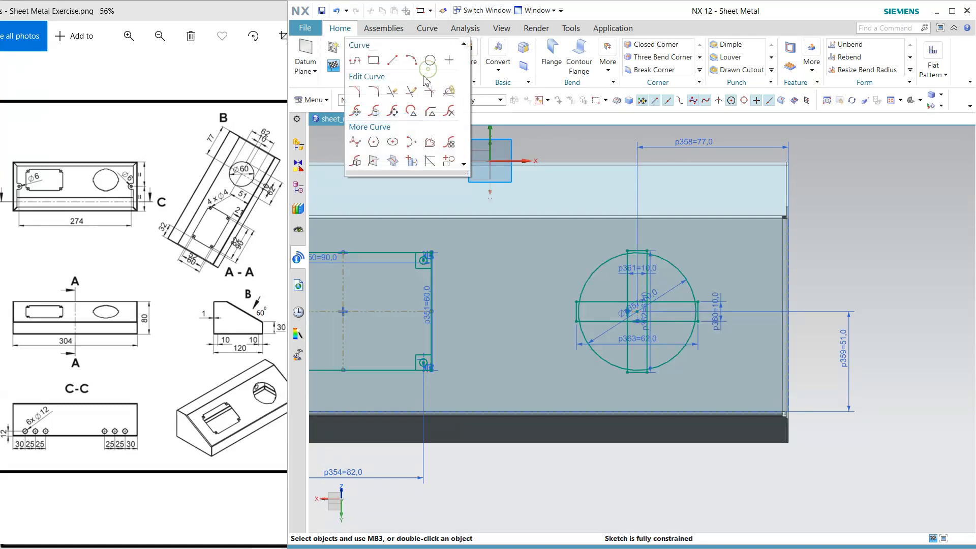
click(405, 100)
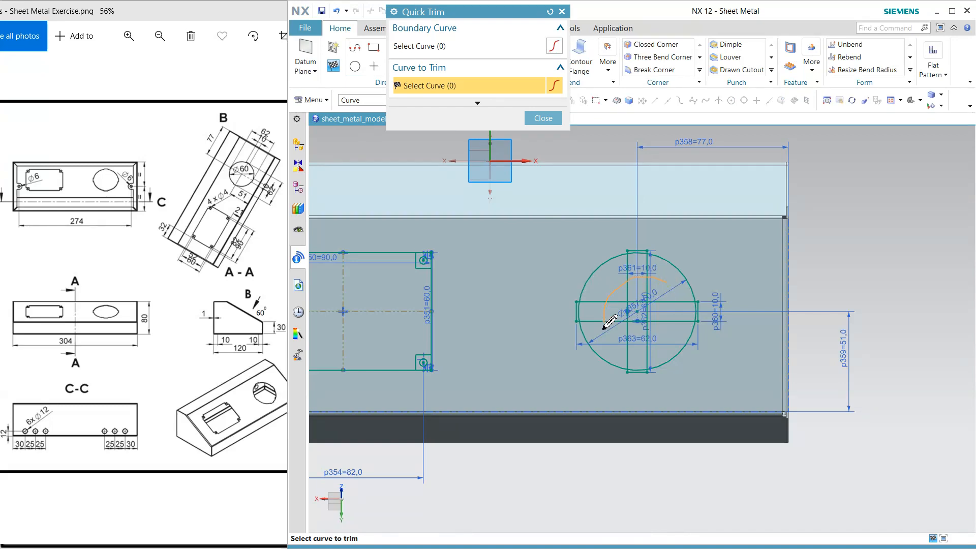
mouse_move(604, 329)
mouse_down()
mouse_move(666, 303)
mouse_move(663, 292)
mouse_up()
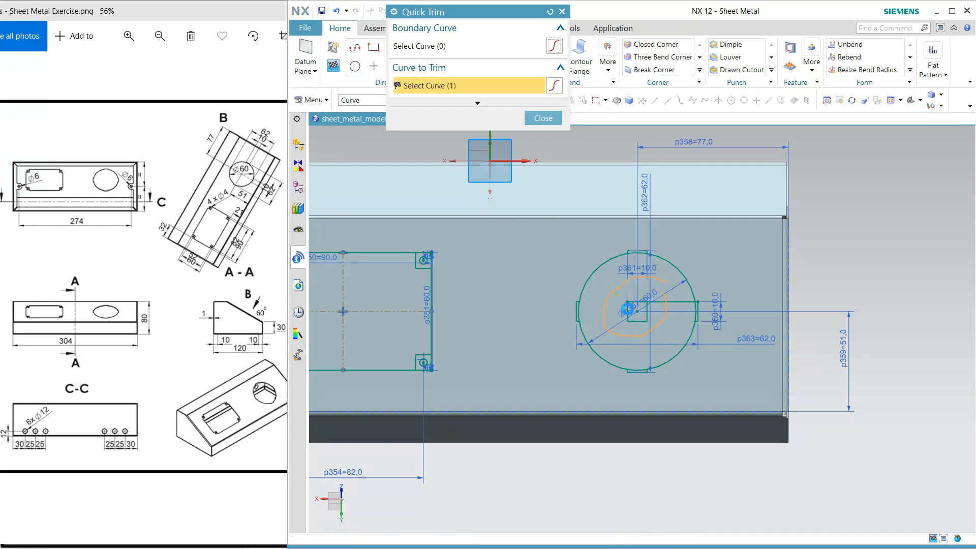
drag(634, 296, 649, 312)
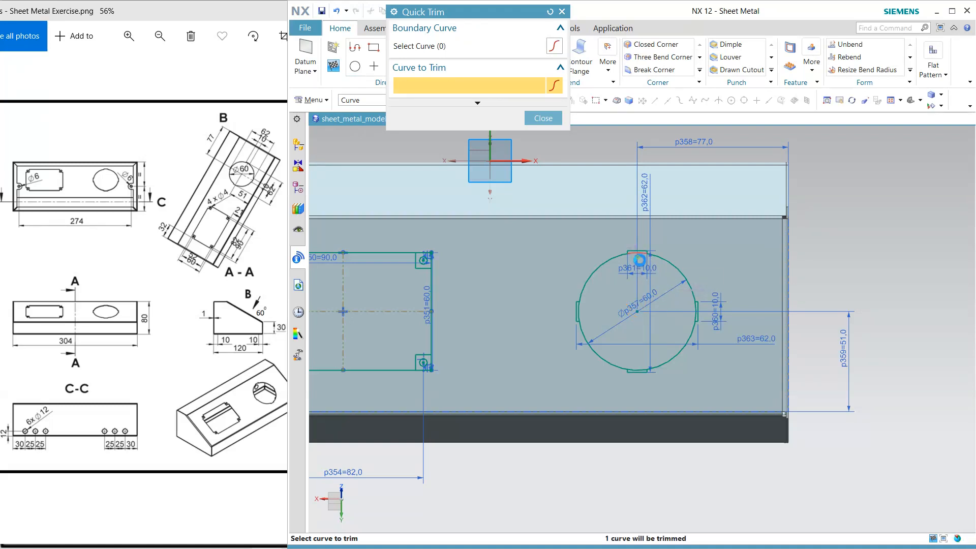
Trim the circle arcs between the rectangle ends to form one outline with four notches, and finish the sketch
click(585, 314)
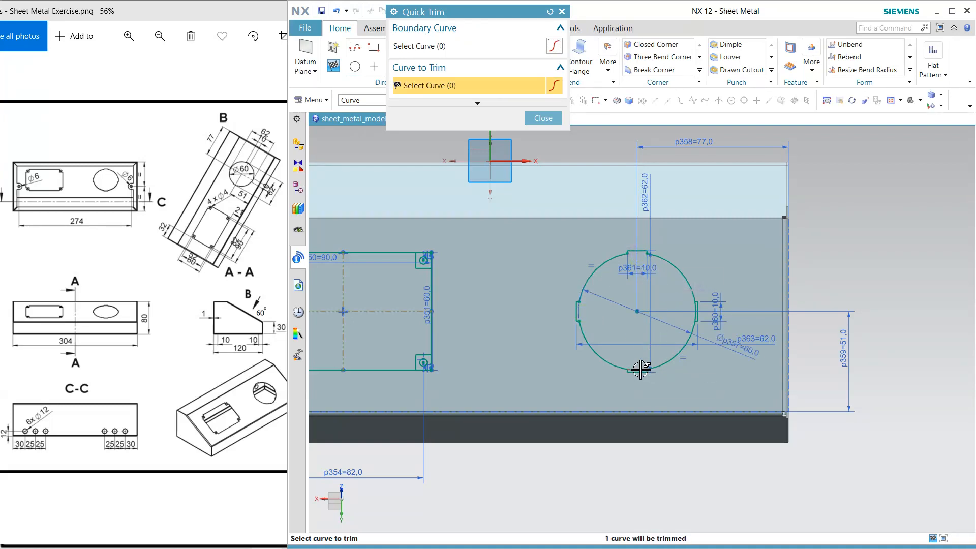
click(641, 370)
click(696, 316)
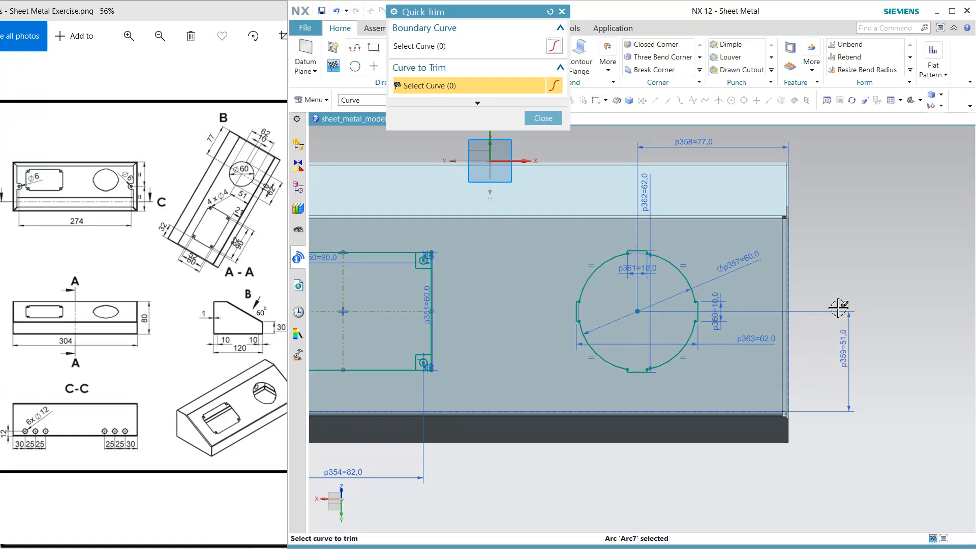
key(Escape)
click(333, 66)
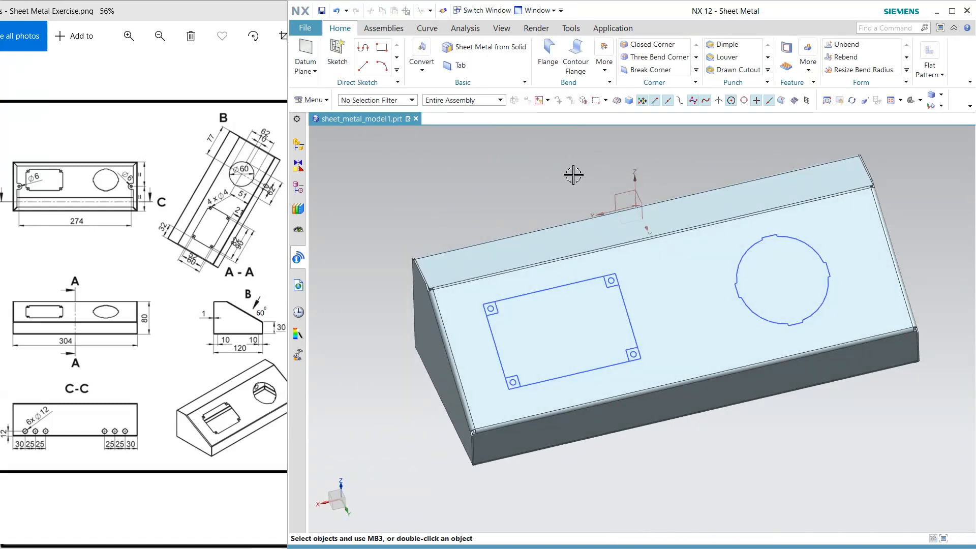
Cut the window and notched round regions through the sloped face with a subtracting Extrude of region boundary curves, symmetric value 1 mm
click(808, 66)
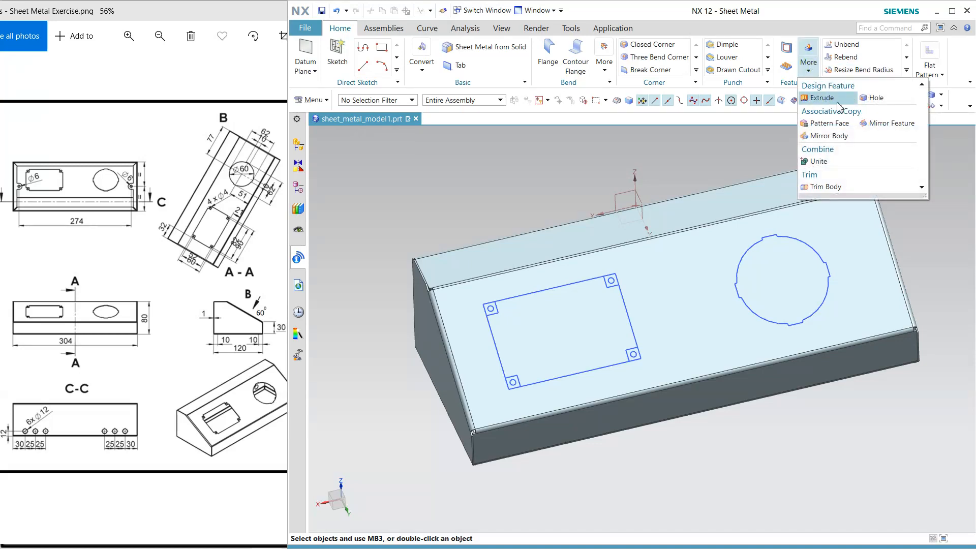
click(803, 101)
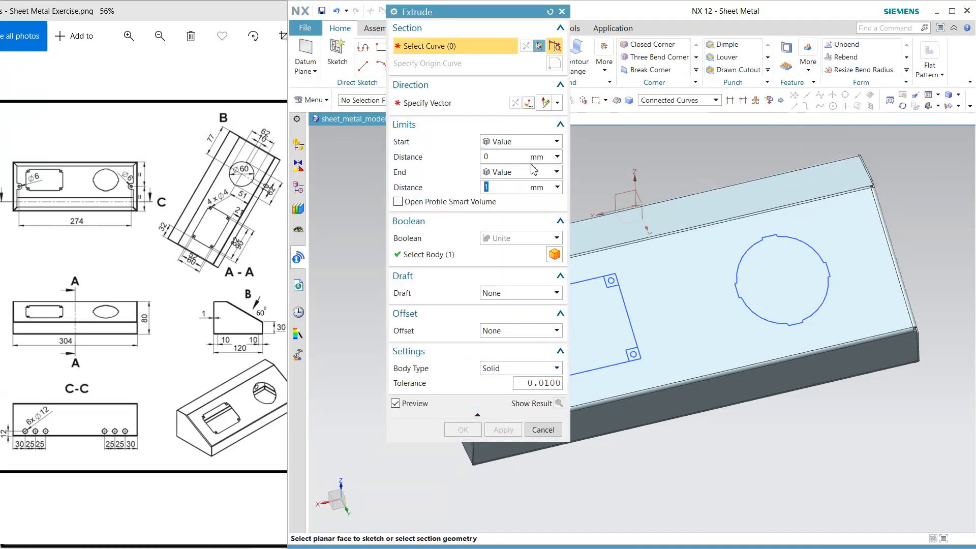
click(659, 105)
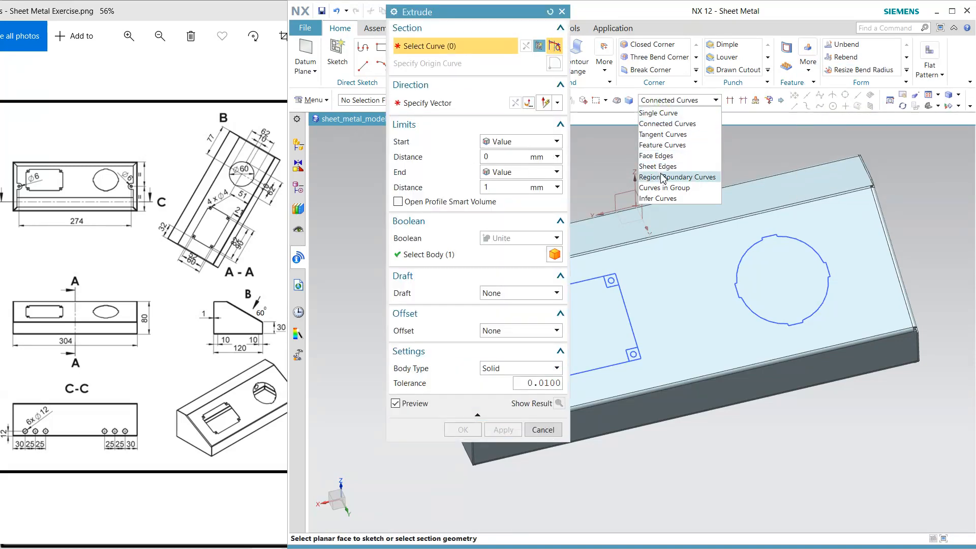
click(663, 177)
drag(496, 17, 421, 11)
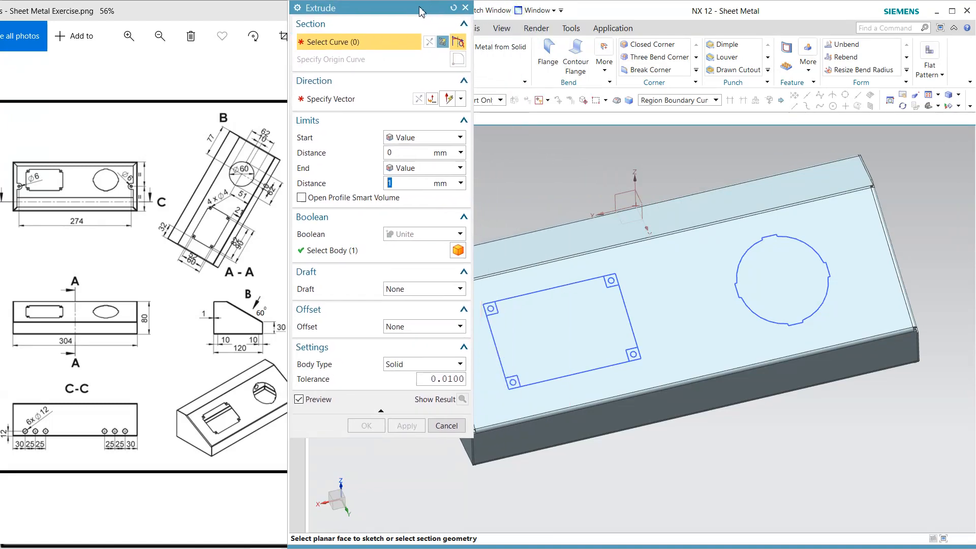
click(575, 312)
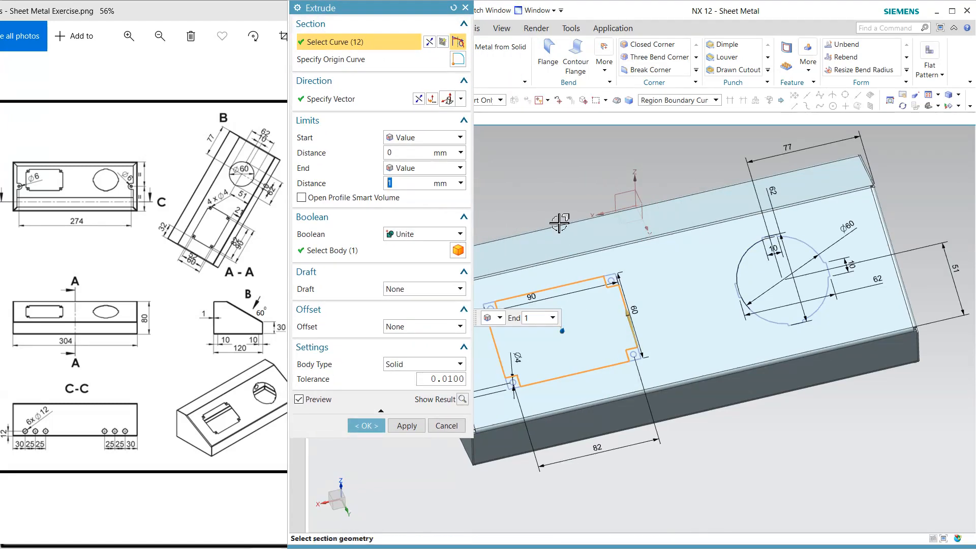
click(788, 300)
click(404, 234)
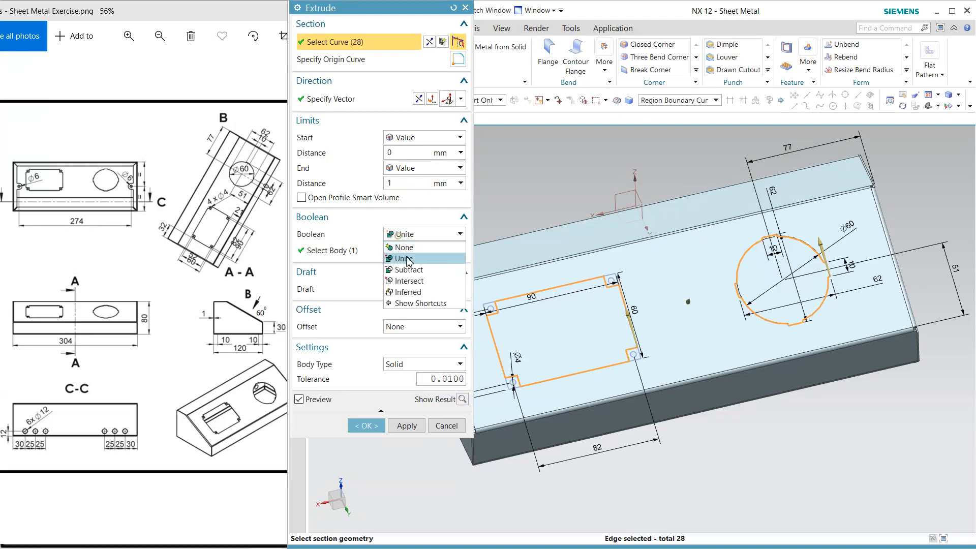
click(409, 270)
click(422, 168)
click(418, 191)
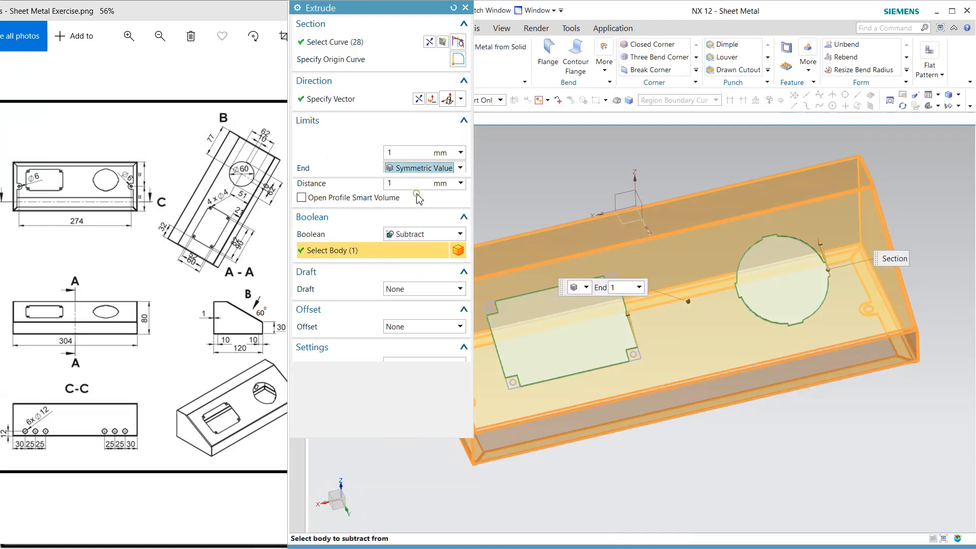
click(410, 399)
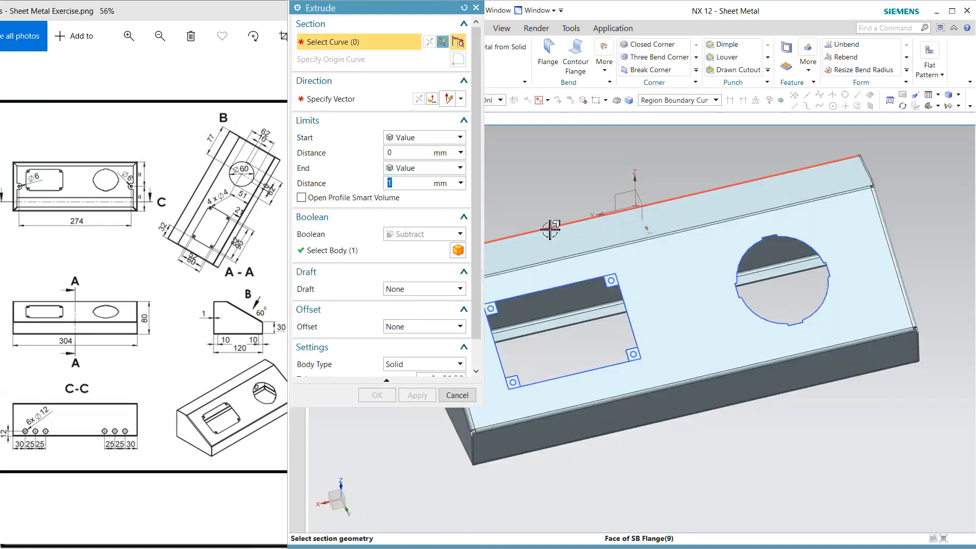
Cut the four small circles at the window's corners with a subtracting Extrude, symmetric value 1 mm, and hide the cutout sketch
scroll(528, 349, up, 3)
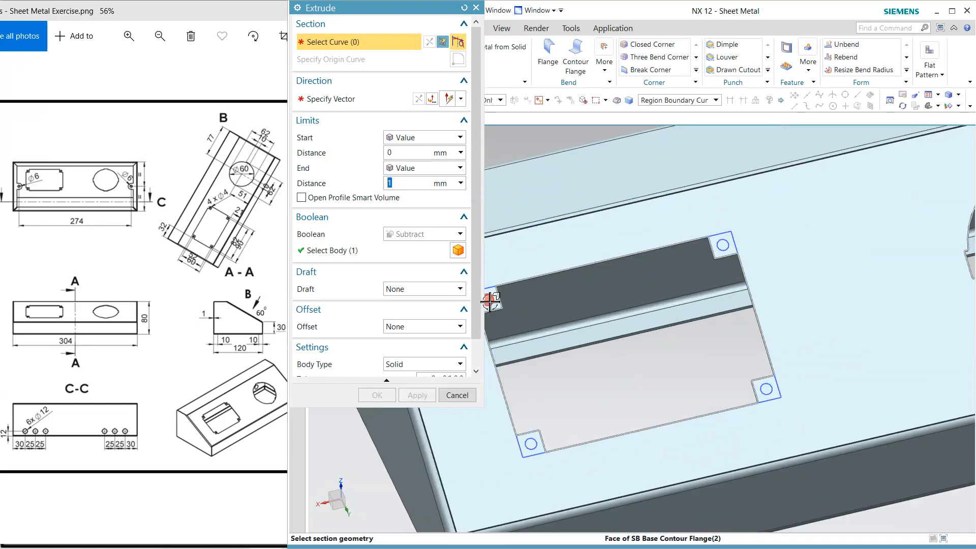
click(535, 446)
click(769, 391)
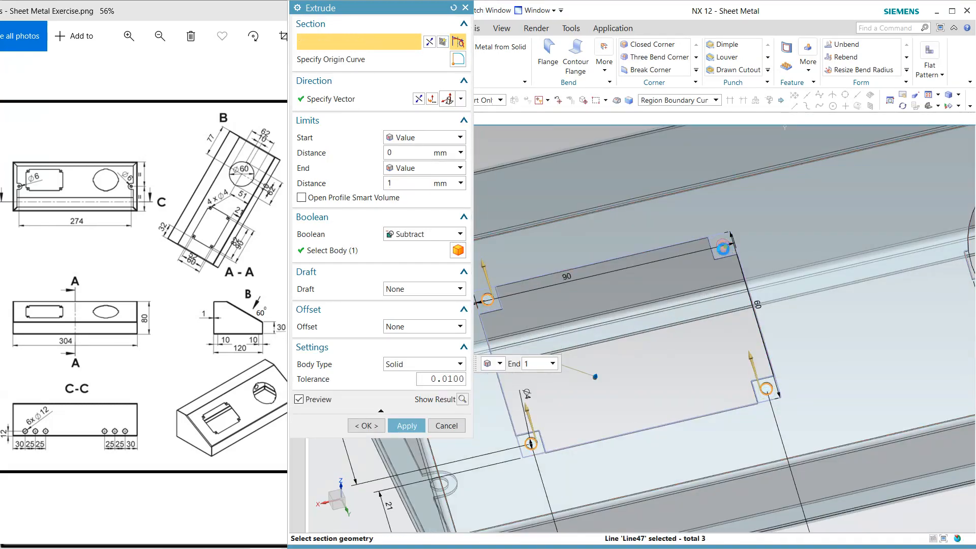
click(726, 248)
click(399, 168)
click(398, 192)
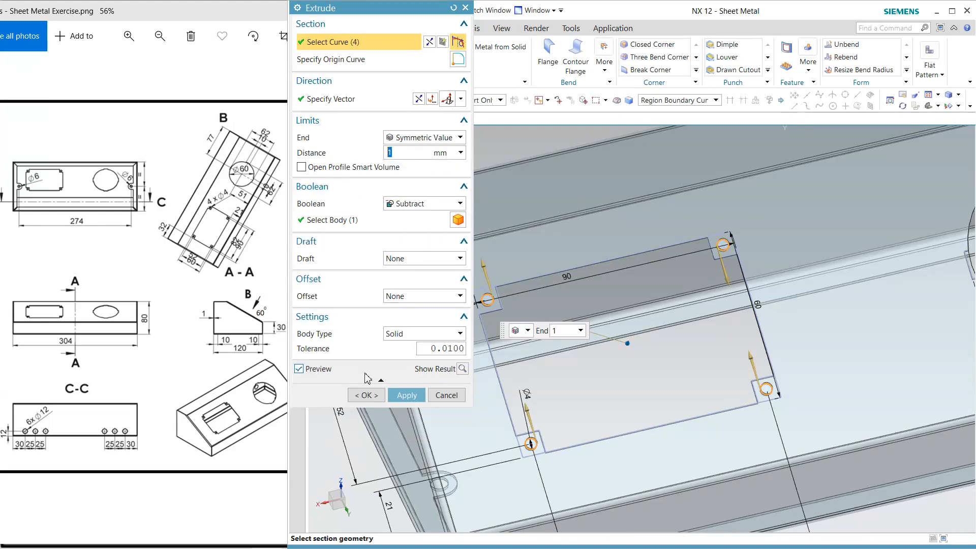
click(366, 395)
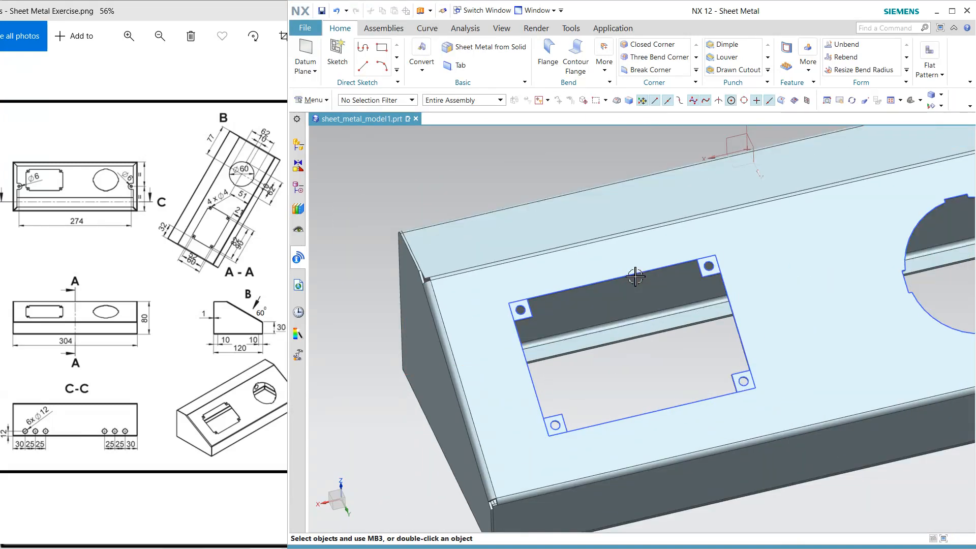
right_drag(635, 276, 636, 301)
scroll(632, 357, down, 1)
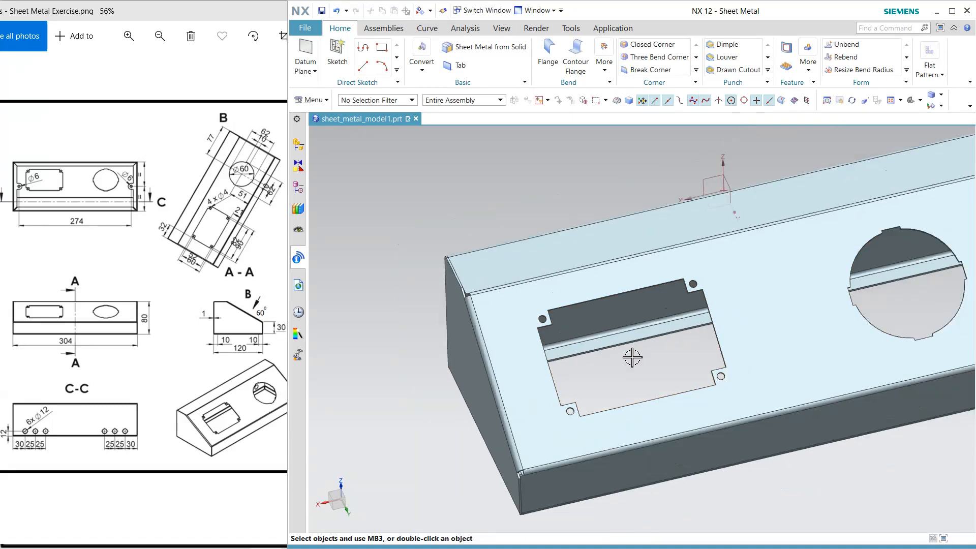
Start a simple general Hole on the enclosure's back face and place its point about 17 mm from the side edge, near the lower corner
middle_drag(632, 357, 717, 305)
click(809, 69)
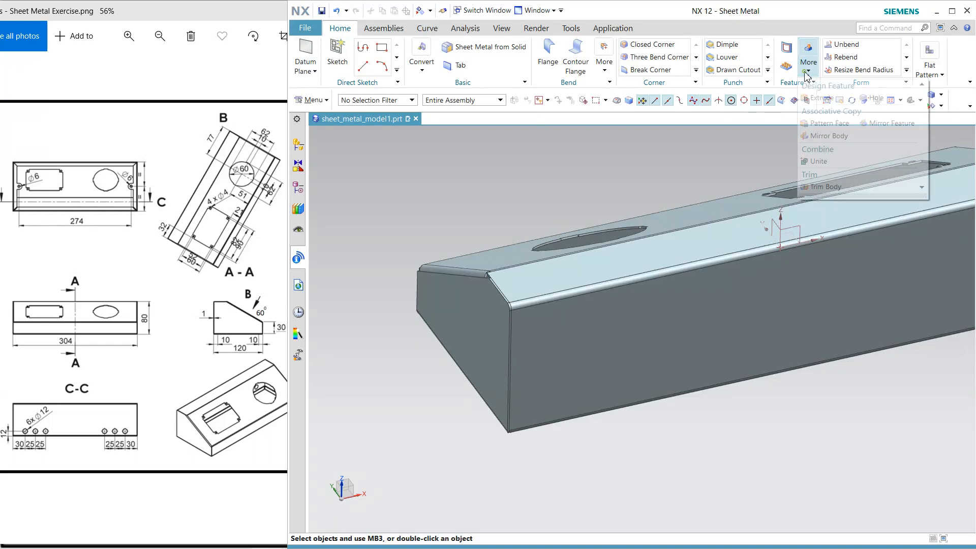
click(861, 96)
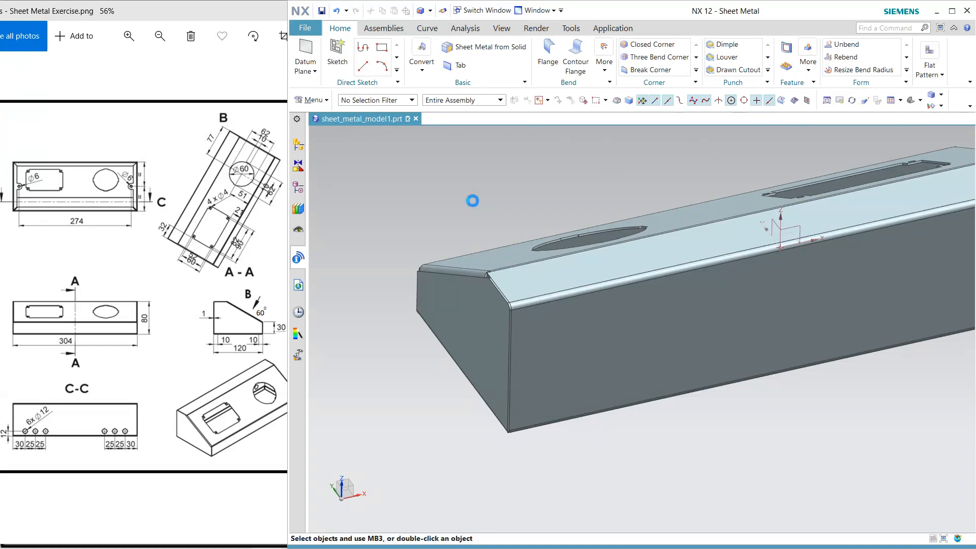
click(542, 402)
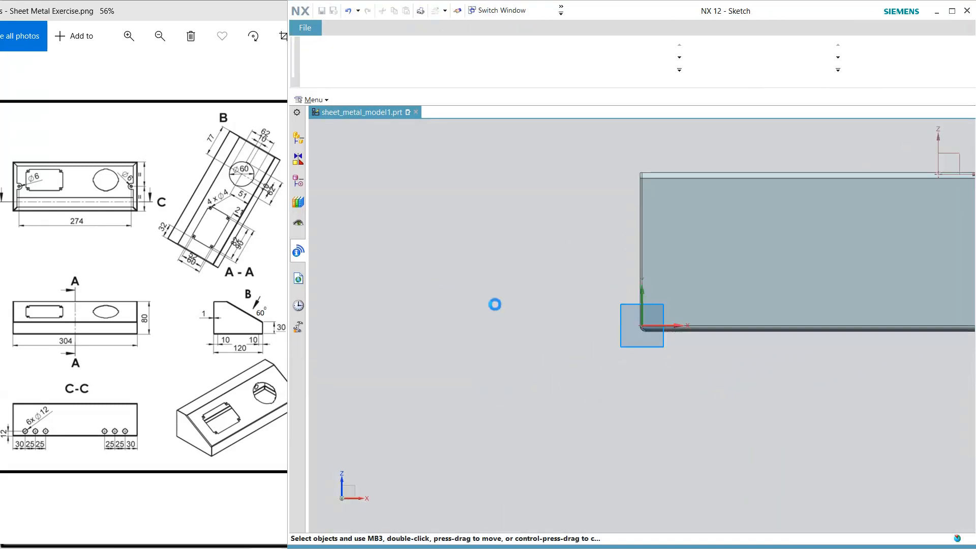
key(Escape)
Set the hole point 30 mm from the back face's side edge and 12 mm above its lower edge, and finish the sketch
double_click(663, 285)
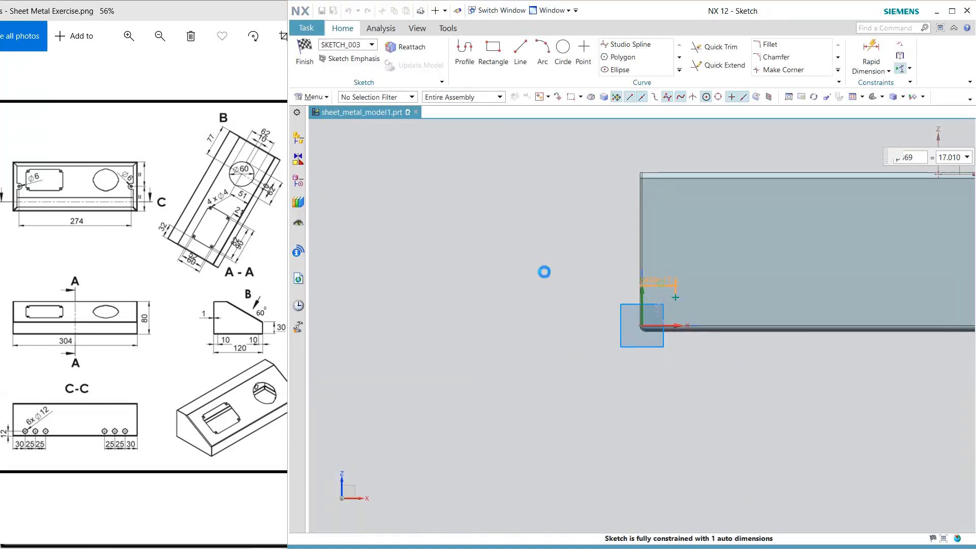
text(30)
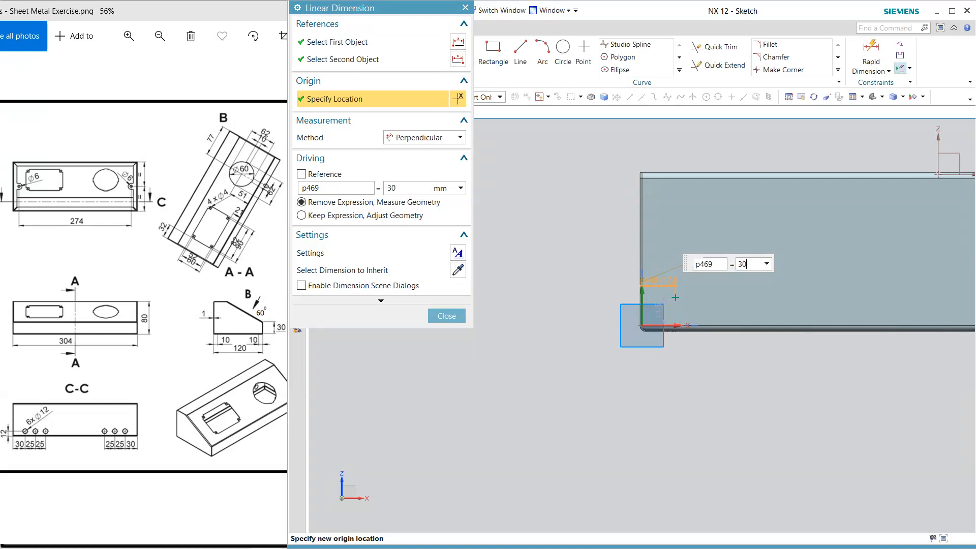
key(Return)
double_click(691, 292)
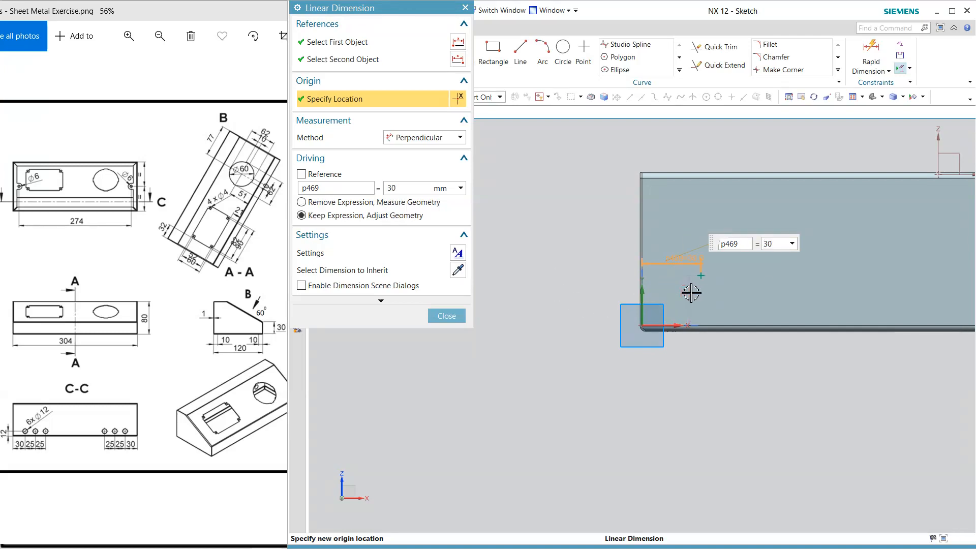
text(12)
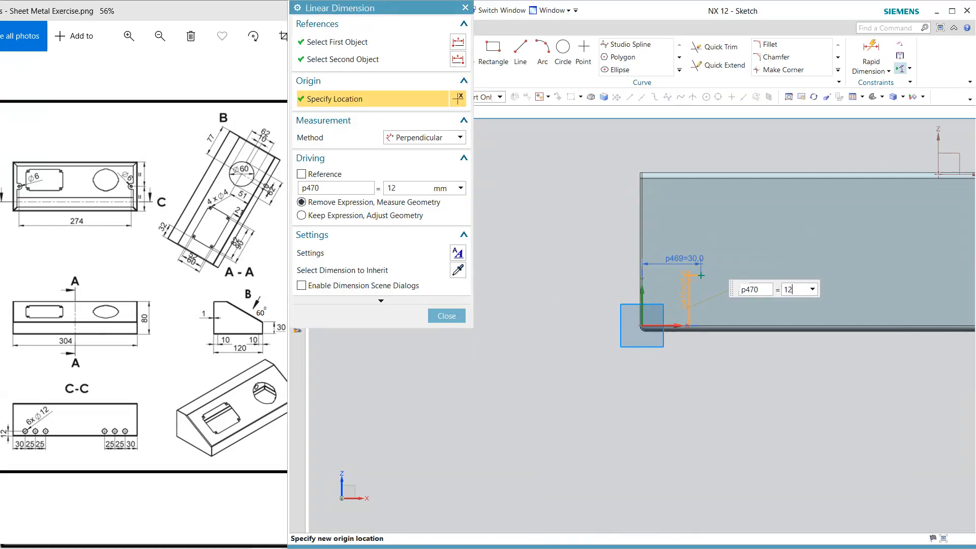
key(Return)
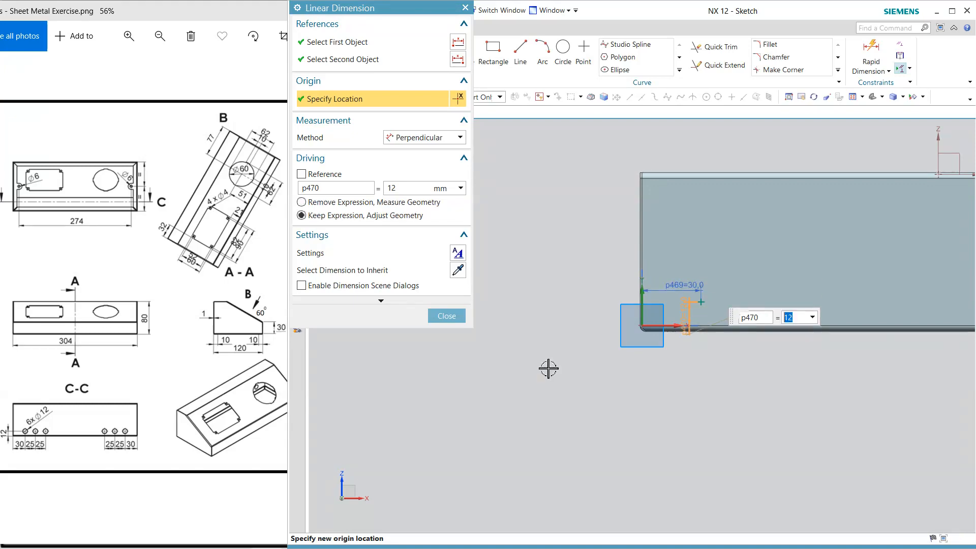
click(446, 316)
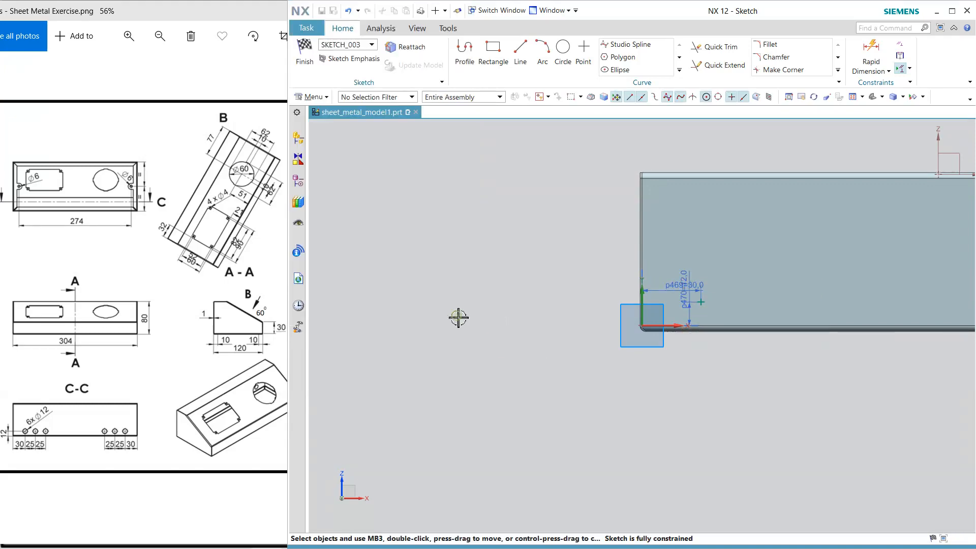
click(305, 51)
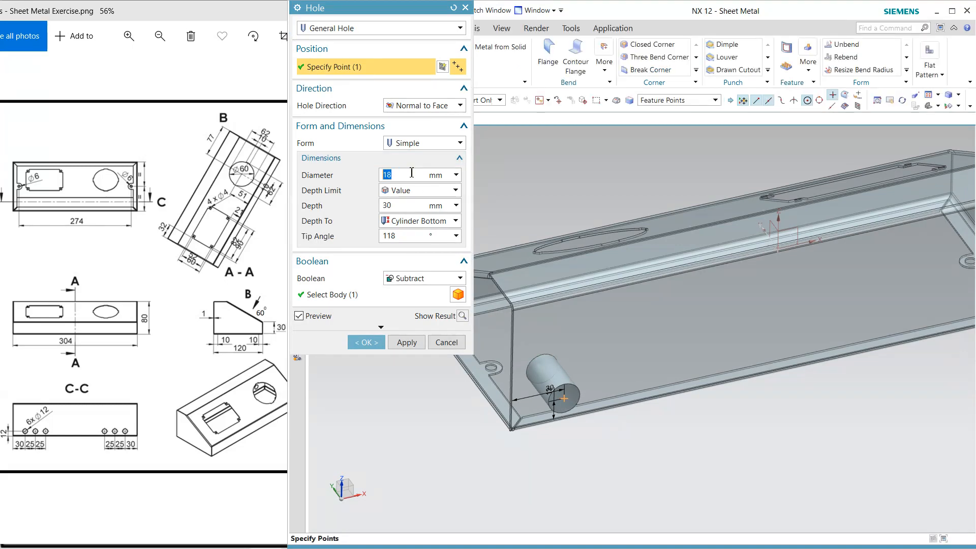
Set the hole diameter to 12 mm and subtract the hole from the back face
text(12)
key(Return)
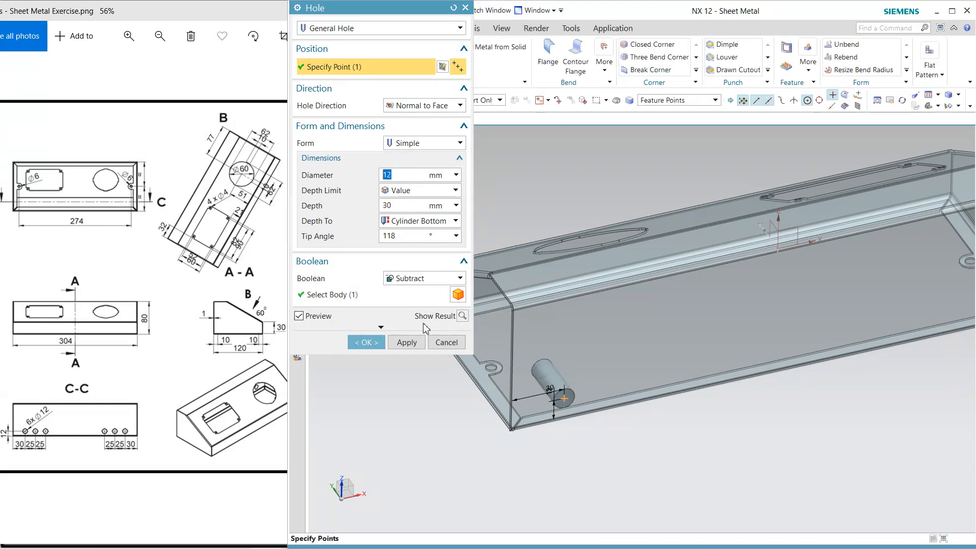
click(414, 340)
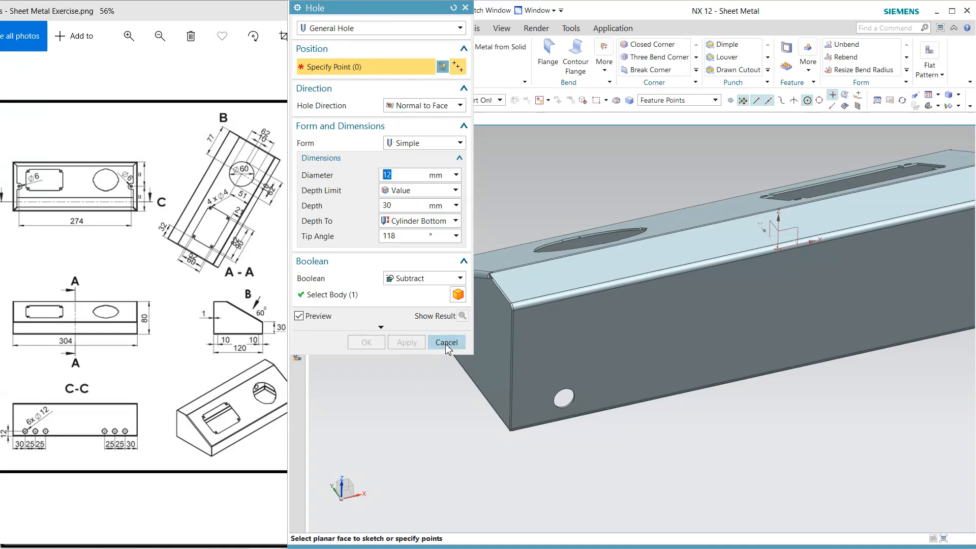
click(447, 342)
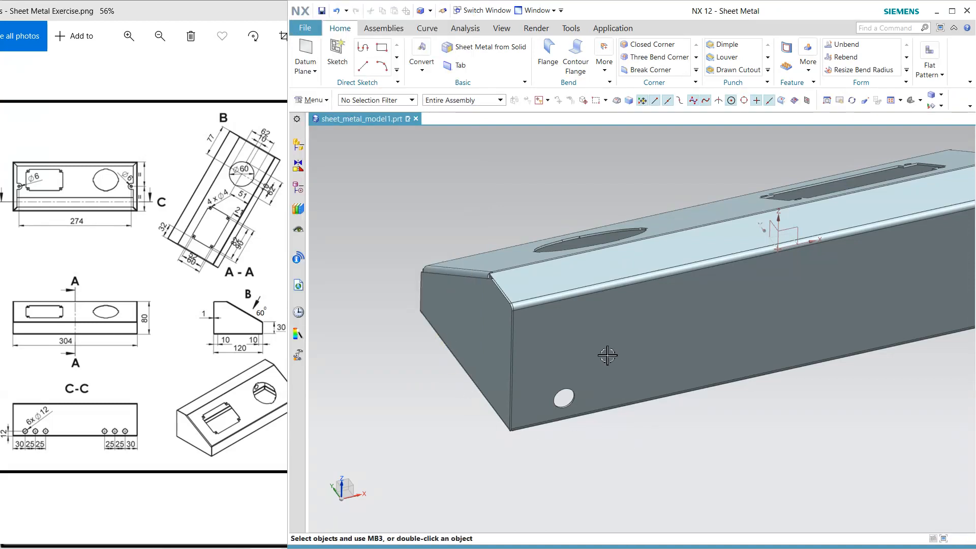
Pattern the 12 mm hole linearly along the X-axis with count 3 and pitch 25 mm, with Symmetric turned off
click(786, 66)
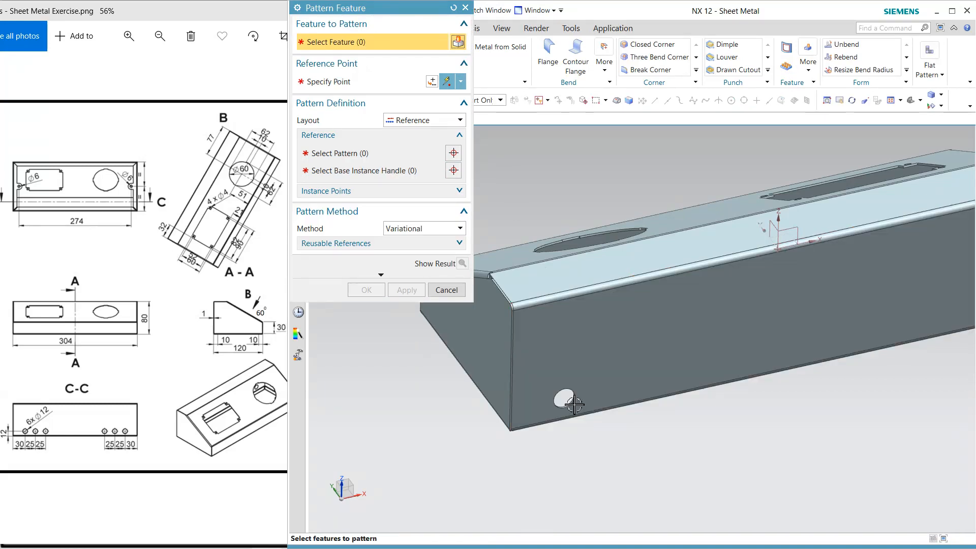
click(573, 403)
click(426, 121)
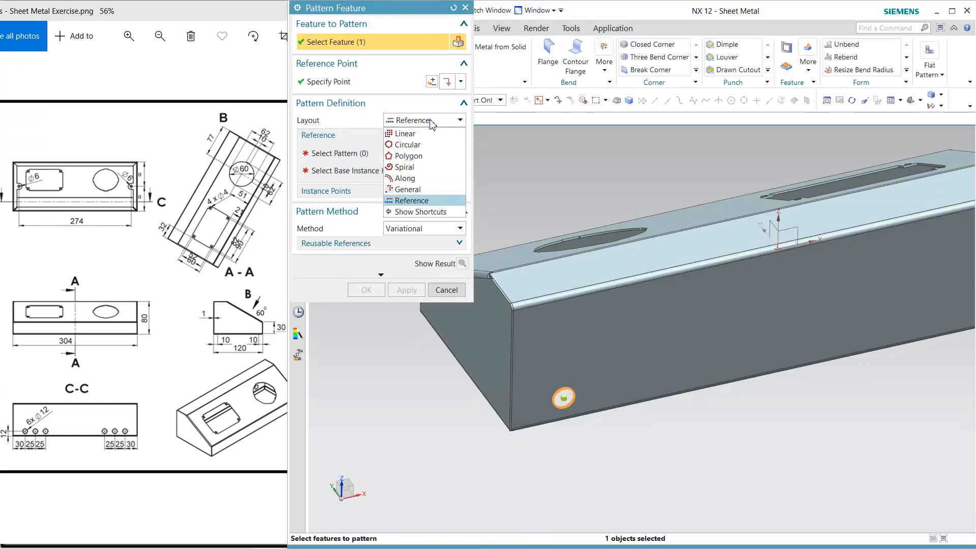
click(409, 134)
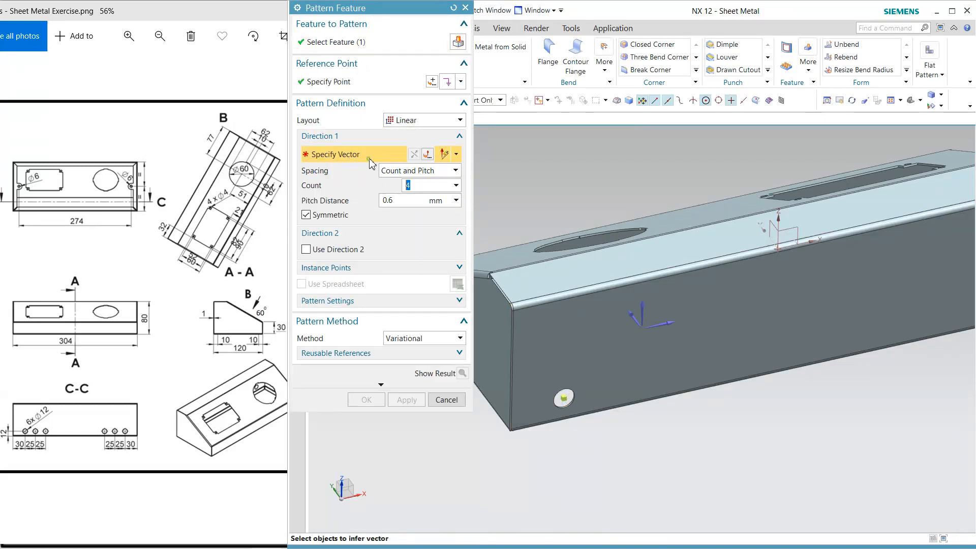
click(667, 320)
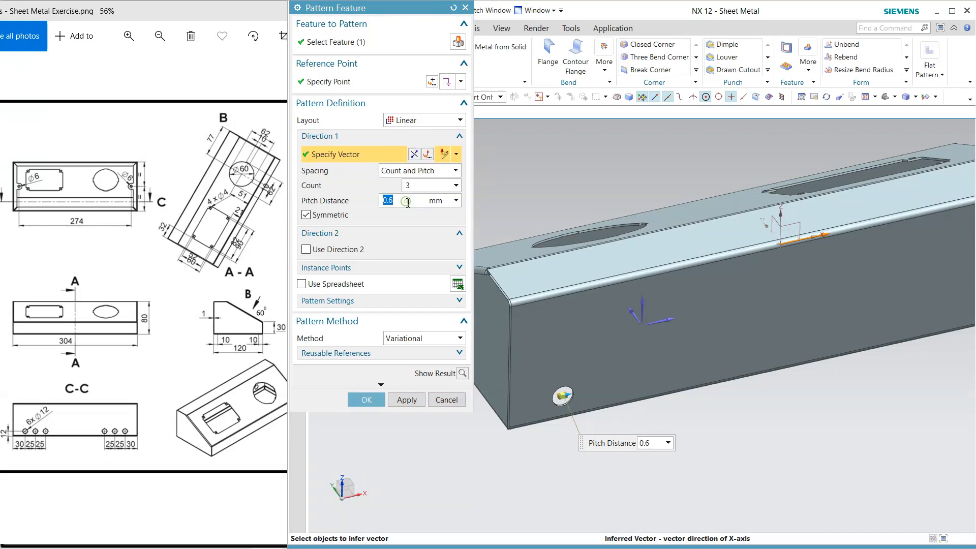
text(5)
key(Return)
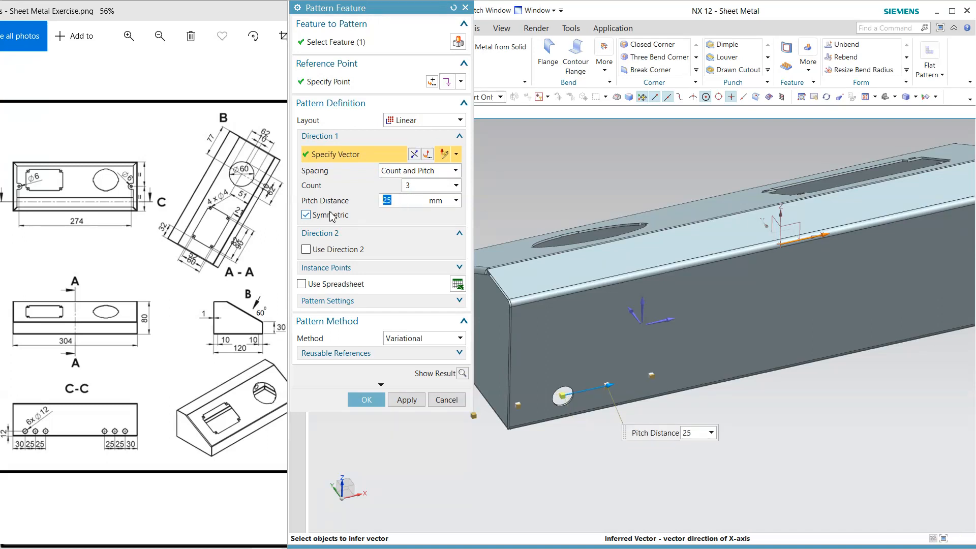
click(372, 400)
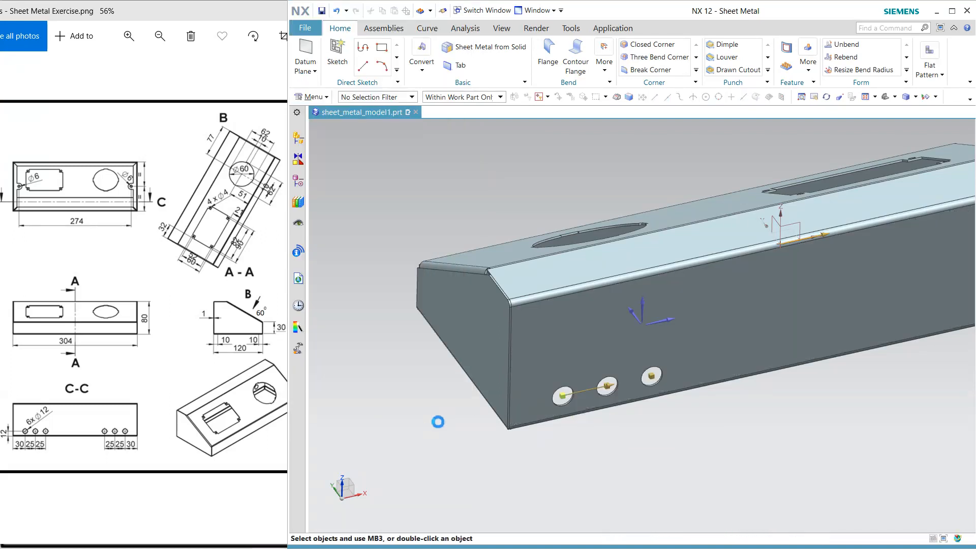
Mirror the simple hole and its linear pattern about the YZ plane of the datum coordinate system
click(299, 195)
scroll(369, 461, down, 1)
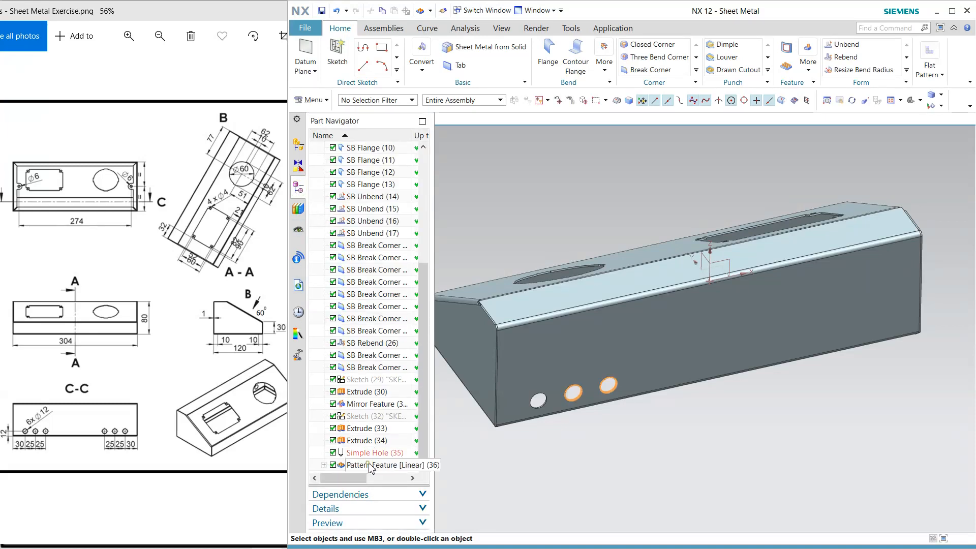
click(371, 466)
click(808, 62)
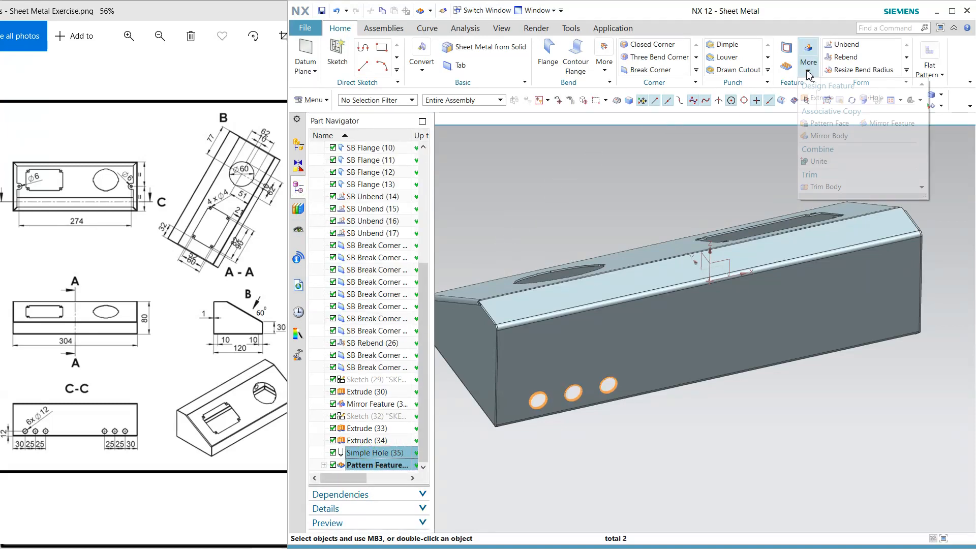
click(858, 135)
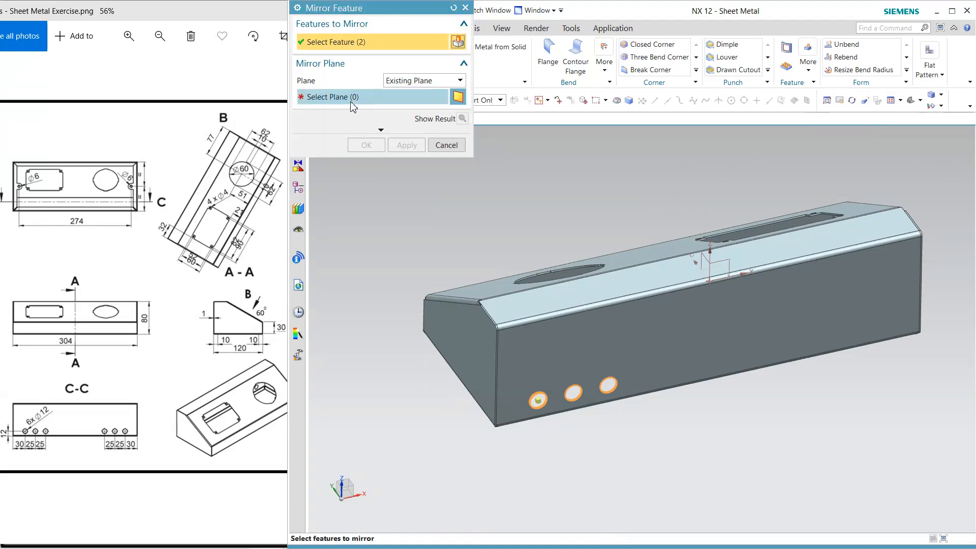
click(705, 257)
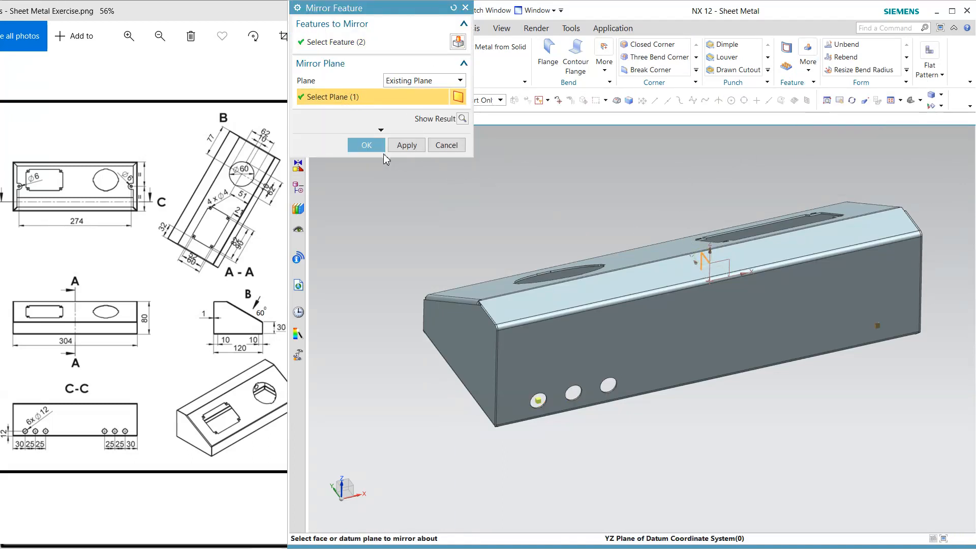
click(366, 145)
Hide the datum coordinate system and turn the enclosure to show its sloped front
middle_drag(442, 203, 670, 230)
click(726, 187)
key(ctrl+b)
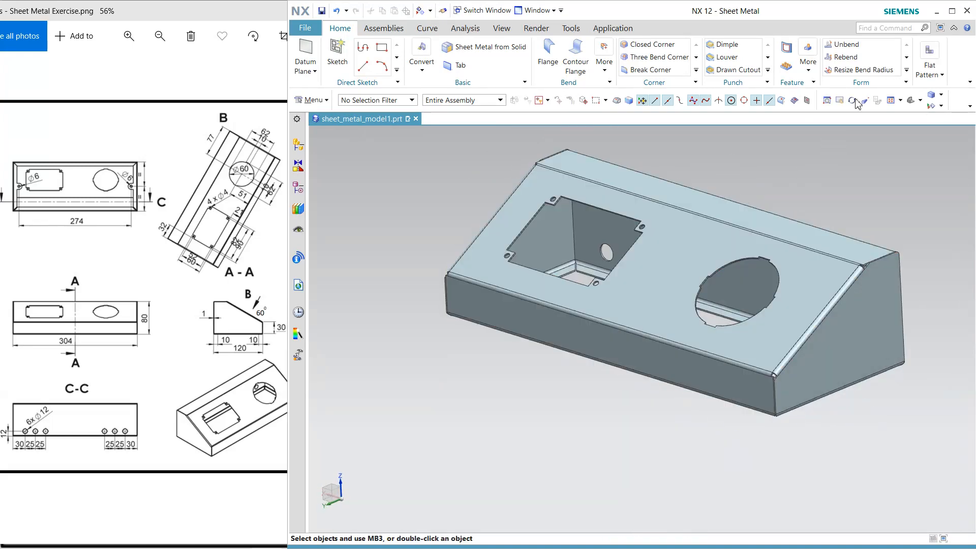
Maximize the modelling window and enter the Studio Task rendering environment
click(951, 12)
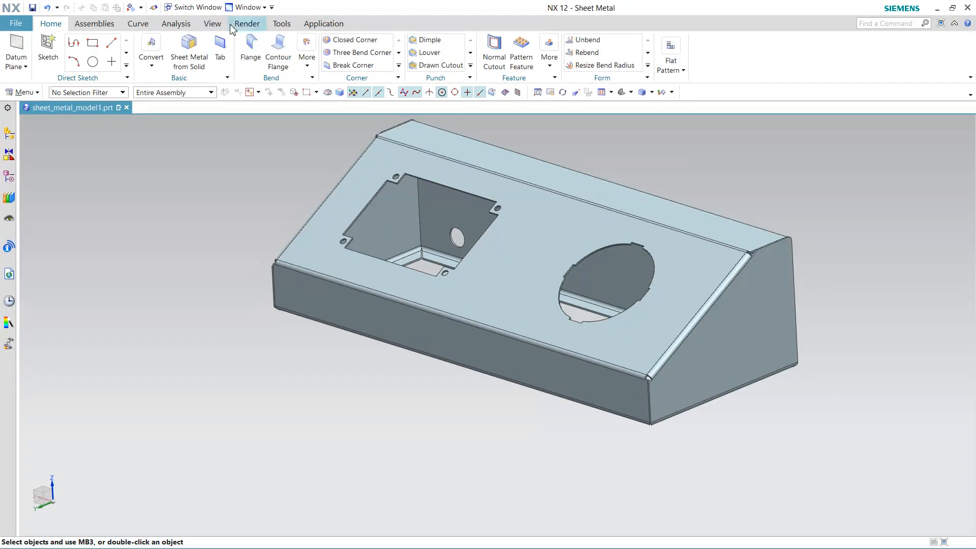
click(247, 23)
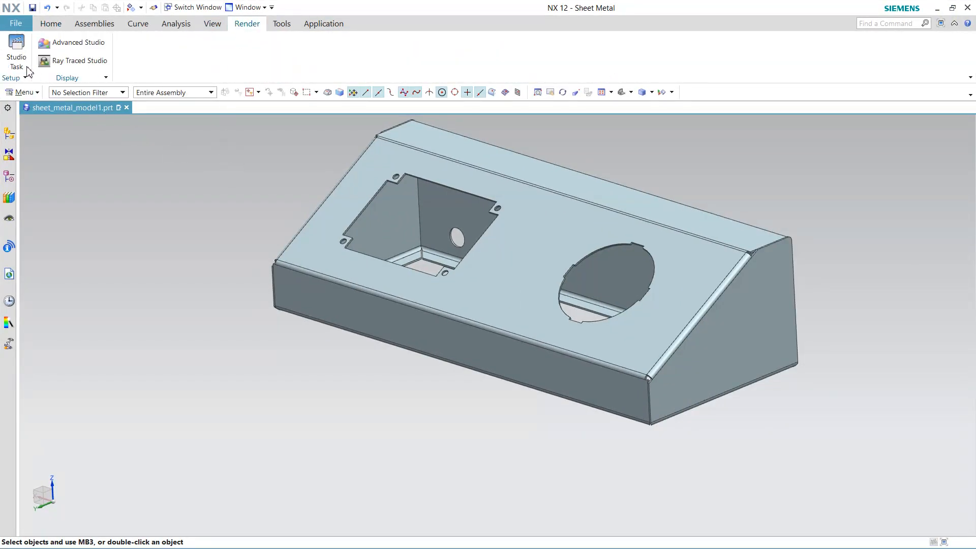
click(20, 60)
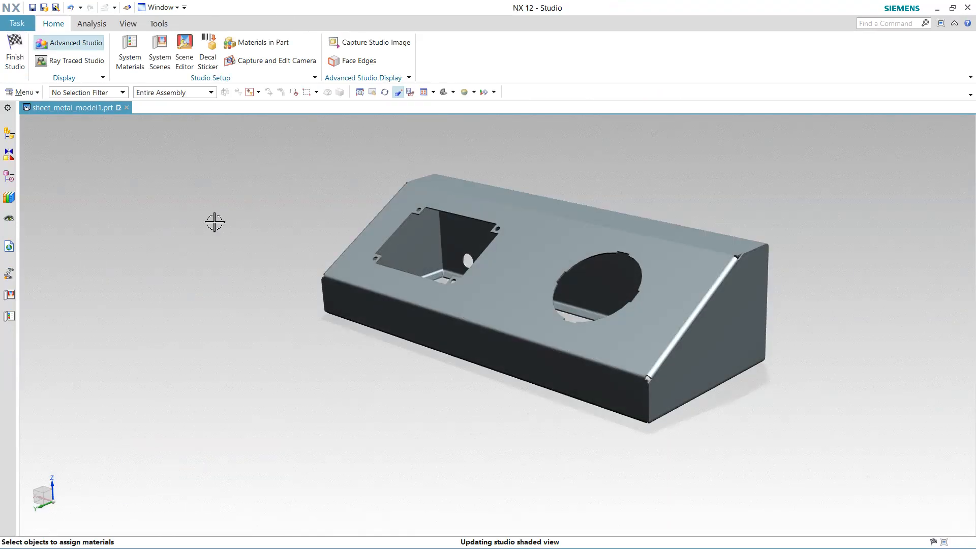
Apply the Varnished Pine material from the Wood system studio materials to the enclosure body
click(9, 316)
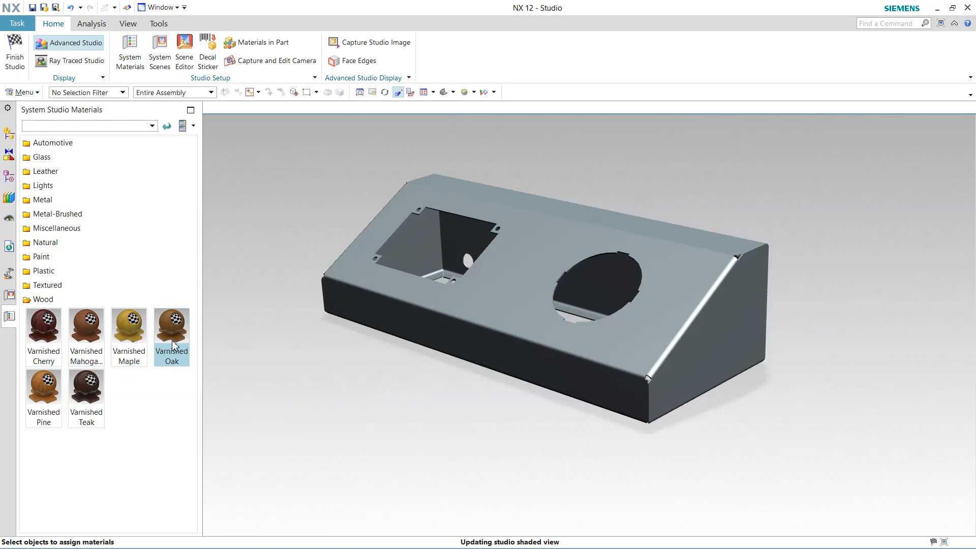
drag(173, 345, 307, 209)
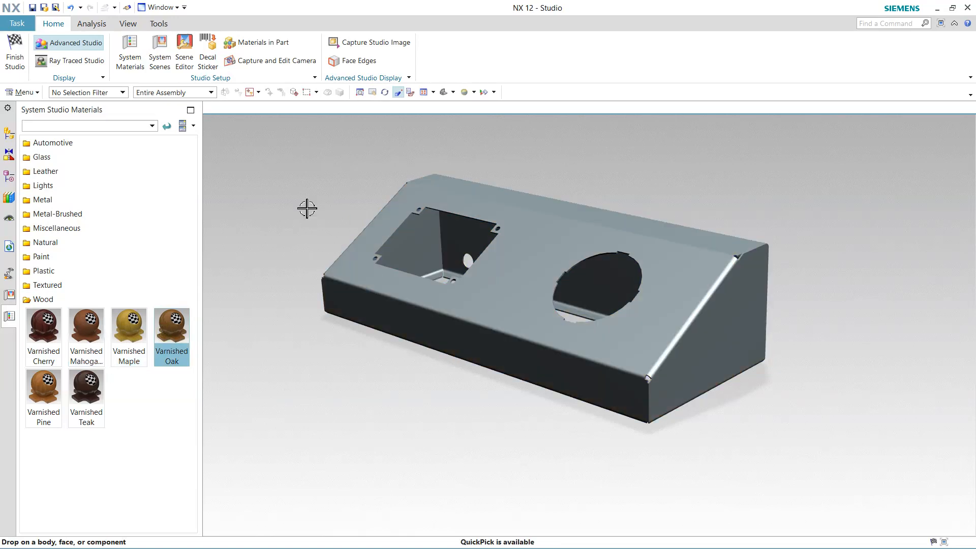
scroll(357, 172, up, 2)
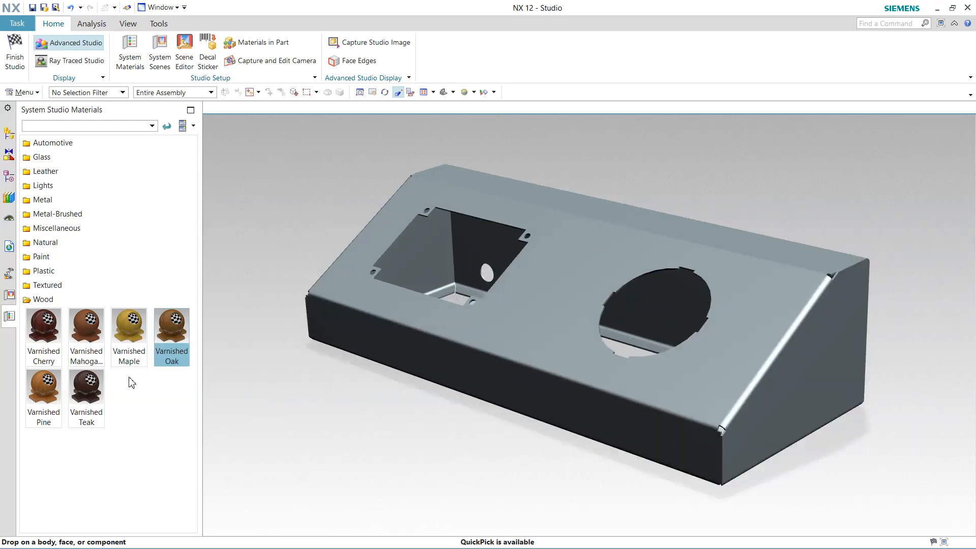
drag(46, 392, 501, 345)
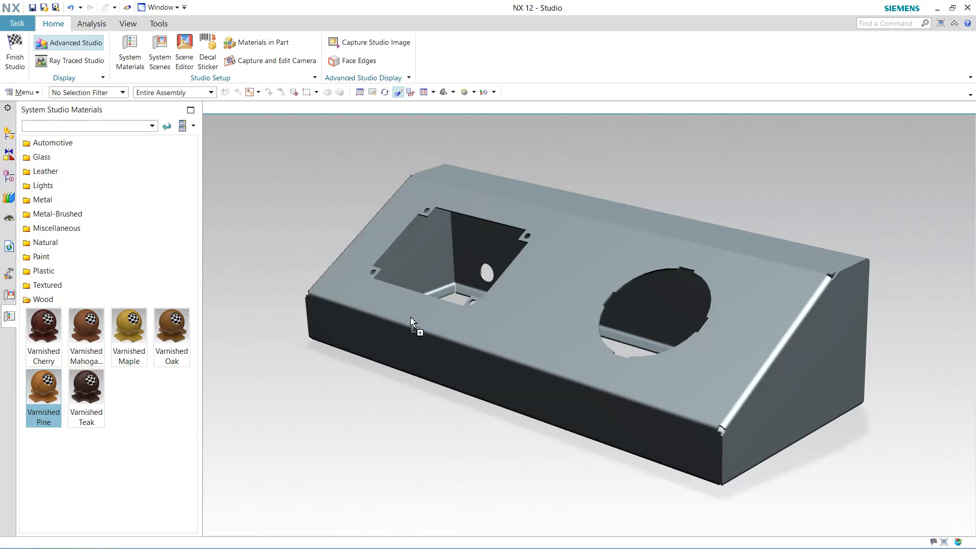
drag(335, 308, 338, 276)
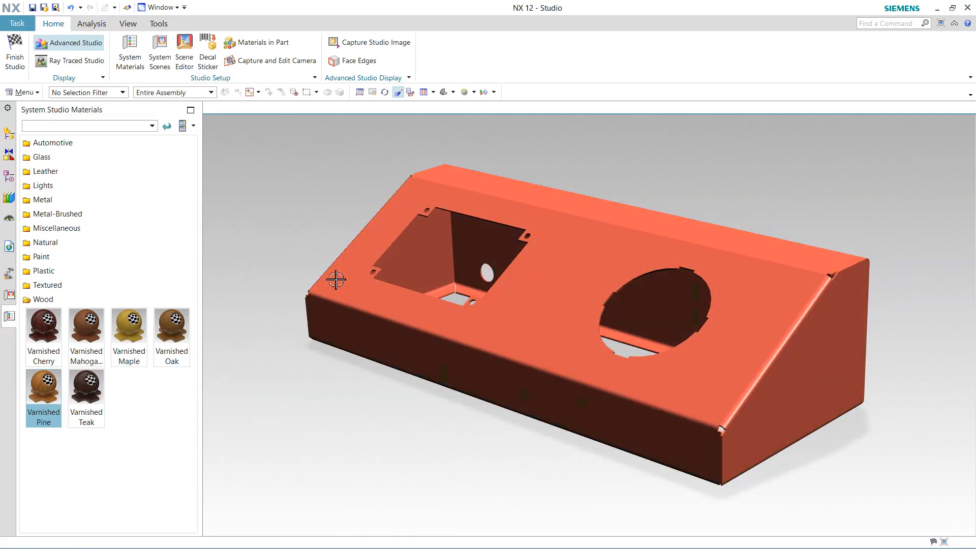